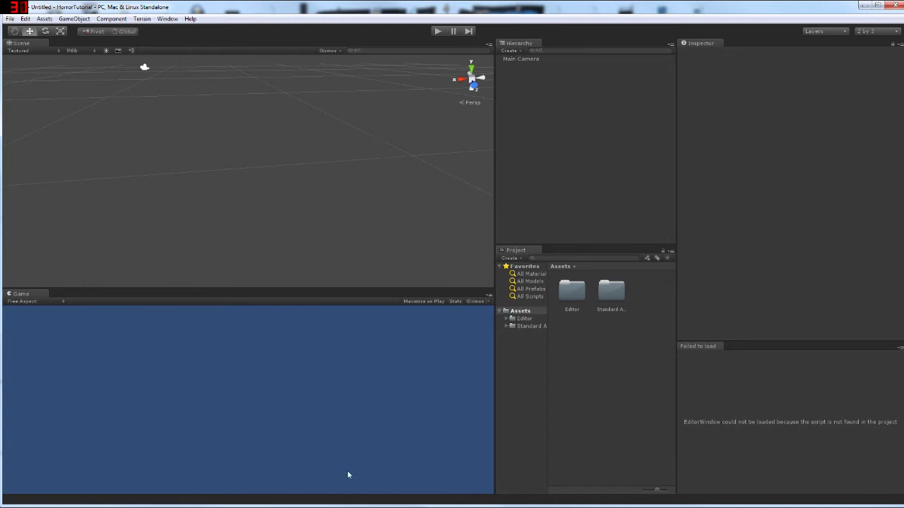
pyautogui.moveTo(167, 208); pyautogui.dragTo(138, 168, button='right')
pyautogui.click(142, 18)
pyautogui.click(152, 30)
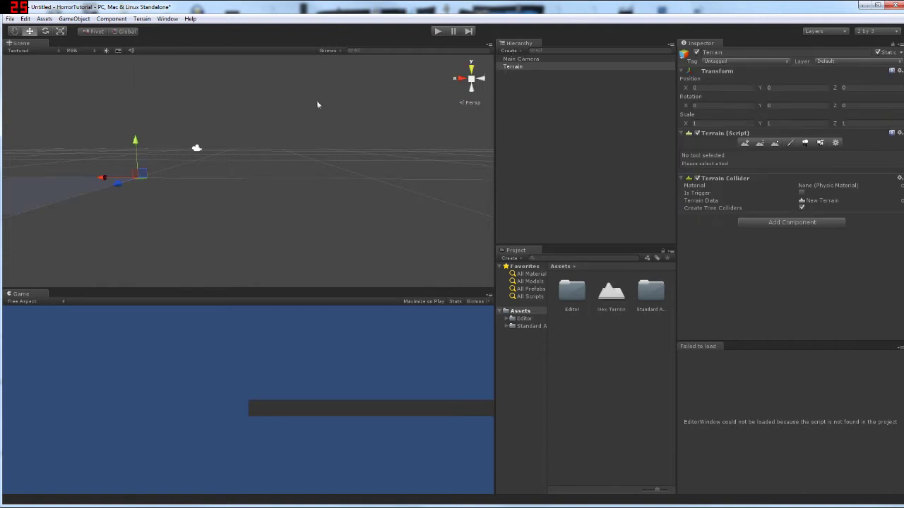
pyautogui.moveTo(317, 105); pyautogui.dragTo(274, 105, button='right')
pyautogui.click(521, 66)
pyautogui.press('Delete')
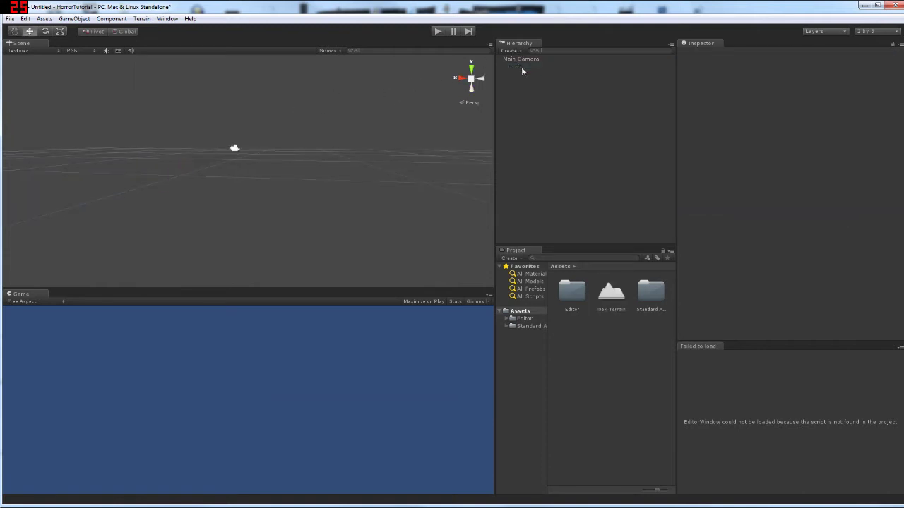
# Create a cube in the scene and bring it into view.
pyautogui.click(74, 19)
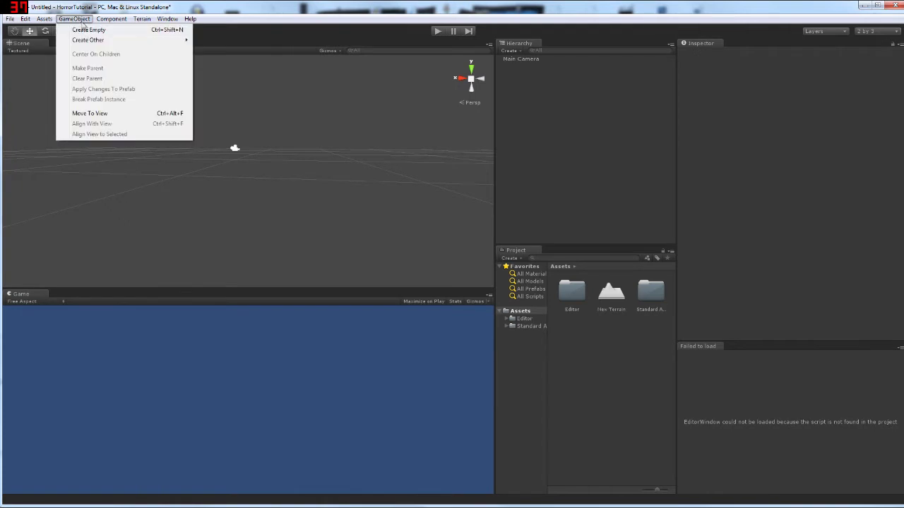
pyautogui.moveTo(89, 44)
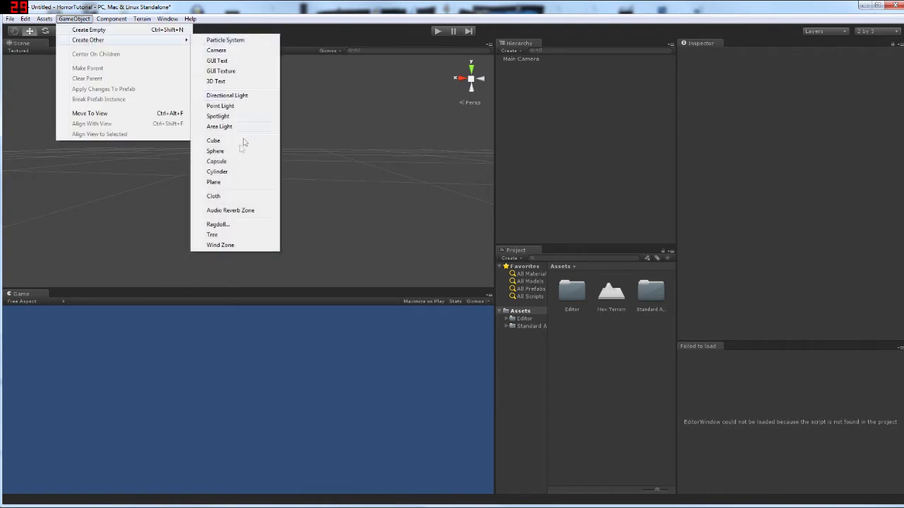
pyautogui.click(222, 142)
pyautogui.press('w')
pyautogui.moveTo(239, 140)
pyautogui.mouseDown(button='right')
pyautogui.moveTo(177, 135)
pyautogui.moveTo(233, 85)
pyautogui.moveTo(240, 198)
pyautogui.moveTo(288, 252)
pyautogui.moveTo(232, 157)
pyautogui.mouseUp(button='right')
pyautogui.press('s')
# Flatten the cube into a floor tile by setting its scale to X 5, Y 0.2 and Z 5.
pyautogui.press('e')
pyautogui.press('r')
pyautogui.moveTo(250, 126); pyautogui.dragTo(255, 159)
pyautogui.press('BackSpace')
pyautogui.moveTo(798, 123); pyautogui.dragTo(741, 129)
pyautogui.press('BackSpace')
pyautogui.write('0.2')
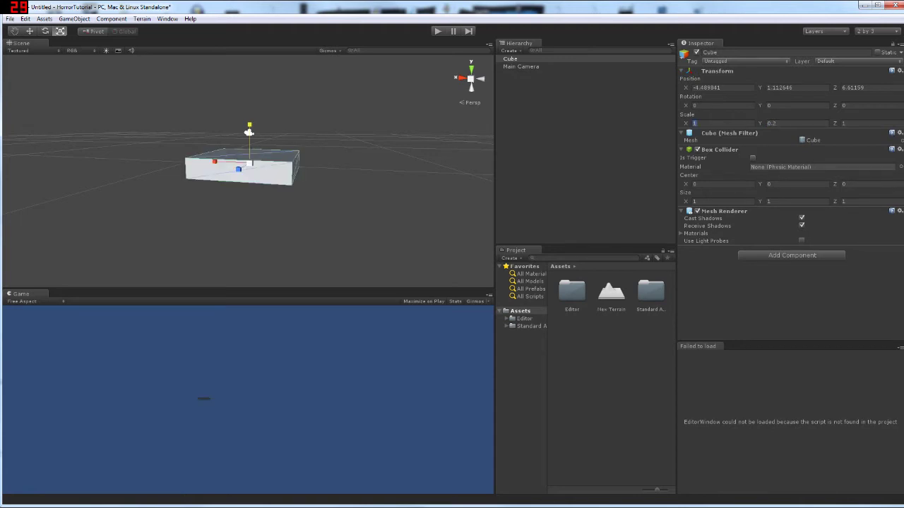
pyautogui.write('8')
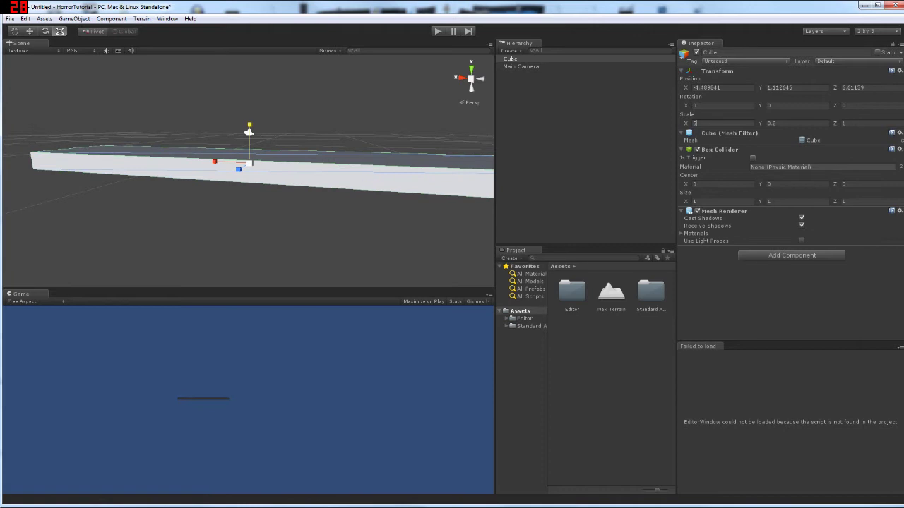
pyautogui.write('5')
# Search the project assets for the First Person Controller and place it on the floor tile.
pyautogui.moveTo(312, 120); pyautogui.dragTo(101, 203, button='right')
pyautogui.press('q')
pyautogui.press('w')
pyautogui.keyDown('alt'); pyautogui.moveTo(116, 196); pyautogui.dragTo(154, 103); pyautogui.keyUp('alt')
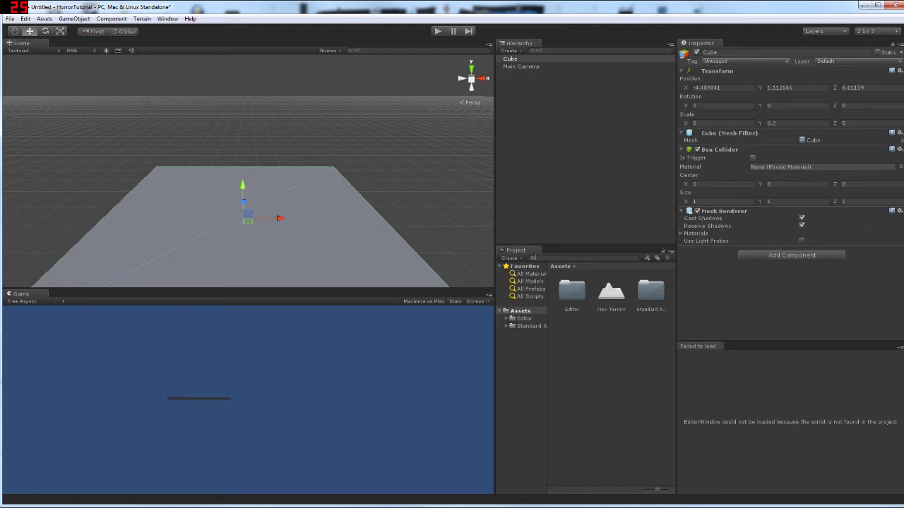
pyautogui.write('firs')
pyautogui.moveTo(570, 283); pyautogui.dragTo(246, 217)
pyautogui.moveTo(240, 176); pyautogui.dragTo(363, 175)
# Compare the First Person Controller's size with the floor tile, and delete the controller from the scene.
pyautogui.keyDown('alt'); pyautogui.moveTo(257, 200); pyautogui.dragTo(285, 175); pyautogui.keyUp('alt')
pyautogui.keyDown('alt'); pyautogui.moveTo(85, 170); pyautogui.dragTo(149, 201); pyautogui.keyUp('alt')
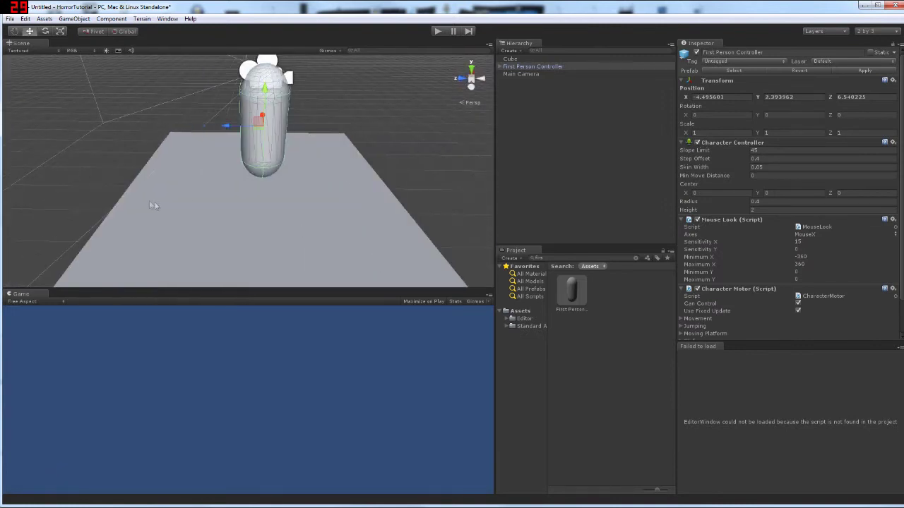
pyautogui.keyDown('alt'); pyautogui.moveTo(198, 214); pyautogui.dragTo(760, 204); pyautogui.keyUp('alt')
pyautogui.scroll(3, 368, 132)
pyautogui.moveTo(283, 141); pyautogui.dragTo(211, 100, button='right')
pyautogui.keyDown('alt'); pyautogui.moveTo(286, 185); pyautogui.dragTo(318, 176); pyautogui.keyUp('alt')
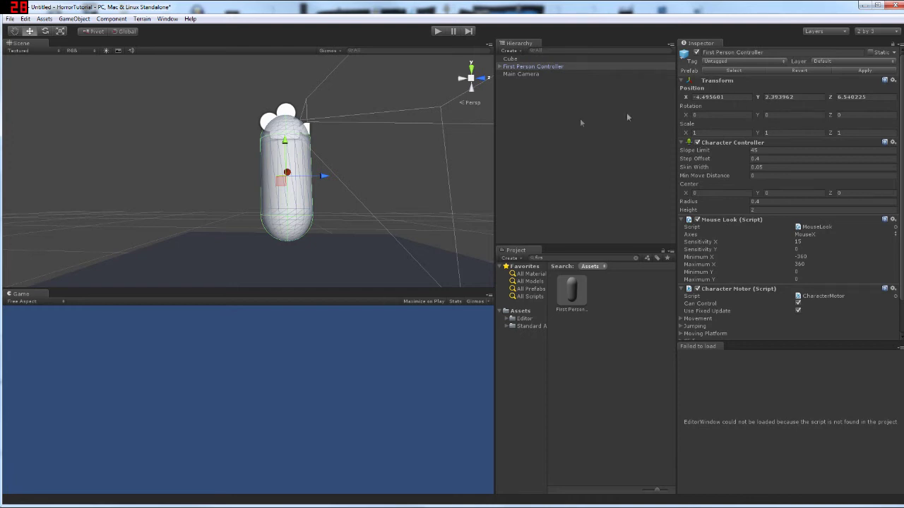
pyautogui.keyDown('alt'); pyautogui.moveTo(393, 164); pyautogui.dragTo(430, 184); pyautogui.keyUp('alt')
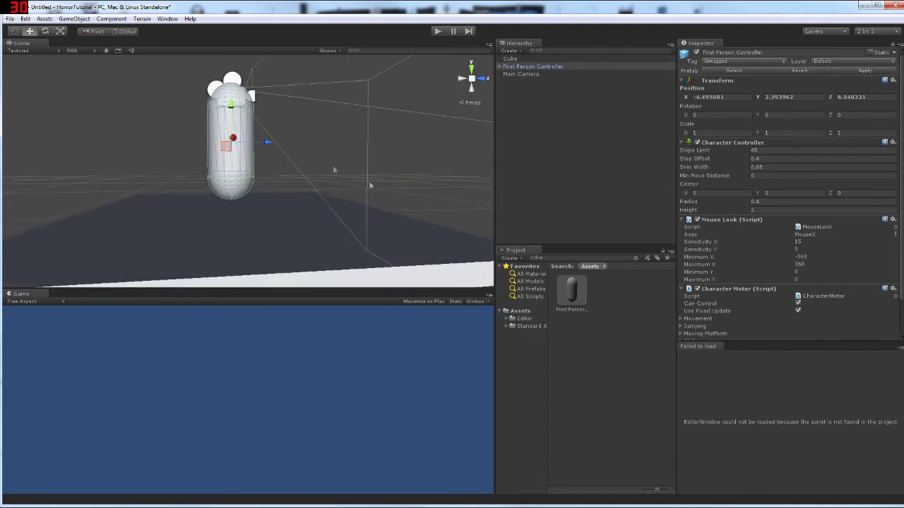
pyautogui.moveTo(232, 115); pyautogui.dragTo(223, 192)
pyautogui.scroll(-5, 367, 169)
pyautogui.click(533, 66)
pyautogui.press('Delete')
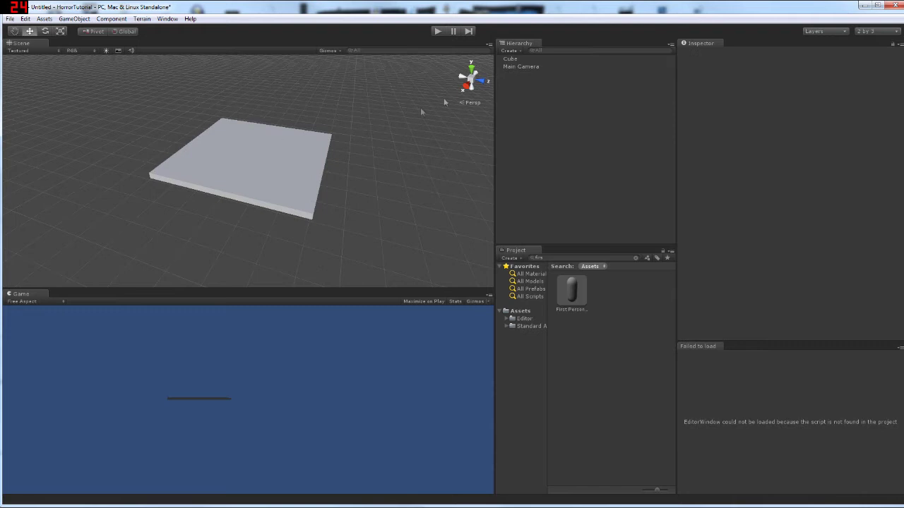
# Duplicate the floor tile and vertex-snap the copy edge to edge with the original along Z.
pyautogui.click(283, 135)
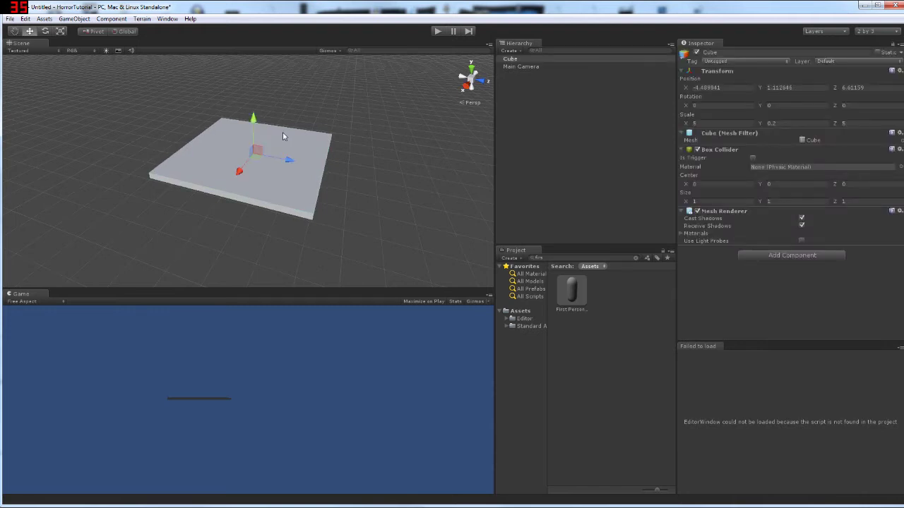
pyautogui.hotkey('ctrl', 'd')
pyautogui.press('v')
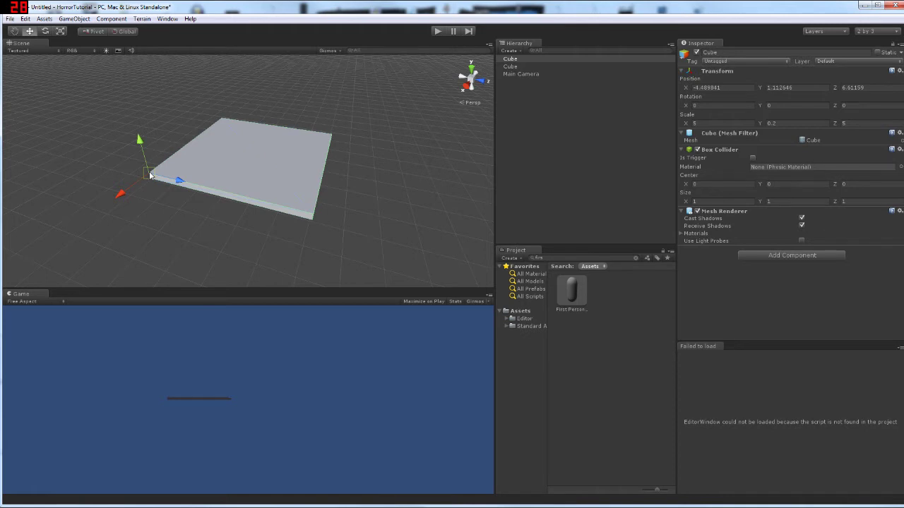
pyautogui.moveTo(150, 175); pyautogui.dragTo(316, 214)
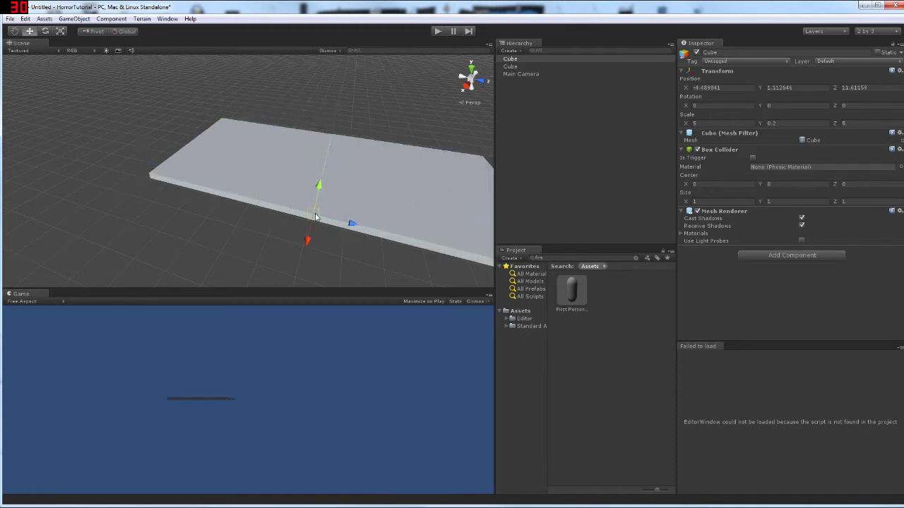
# Try shifting the duplicated tile along Z away from its neighbour, and undo the move.
pyautogui.moveTo(315, 217); pyautogui.dragTo(397, 162, button='right')
pyautogui.press('w')
pyautogui.moveTo(380, 144); pyautogui.dragTo(384, 142)
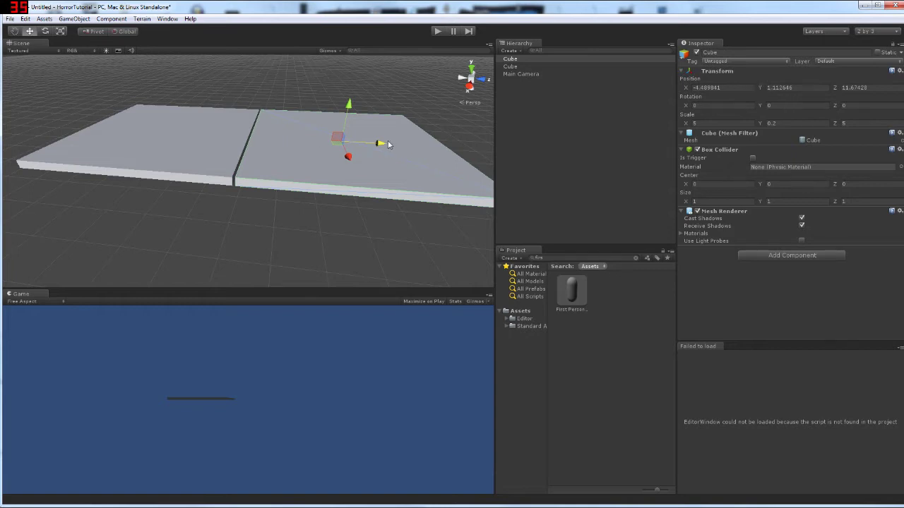
pyautogui.click(185, 149)
pyautogui.hotkey('ctrl', 'z')
pyautogui.hotkey('ctrl', 'z')
# Duplicate both floor tiles together and vertex-snap the copies to the end of the row, forming a four-tile strip.
pyautogui.keyDown('alt'); pyautogui.moveTo(216, 161); pyautogui.dragTo(228, 141); pyautogui.keyUp('alt')
pyautogui.click(273, 172)
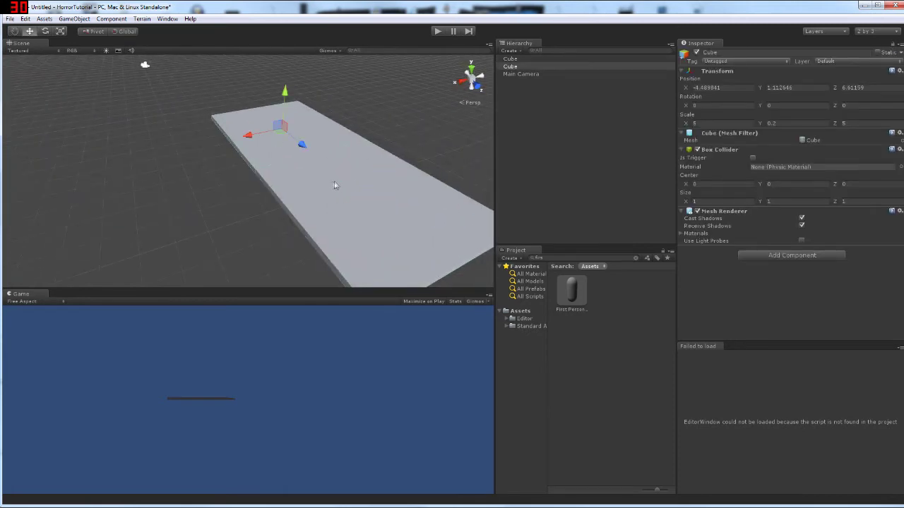
pyautogui.keyDown('alt'); pyautogui.moveTo(332, 182); pyautogui.dragTo(382, 176); pyautogui.keyUp('alt')
pyautogui.keyDown('shift'); pyautogui.click(282, 175); pyautogui.keyUp('shift')
pyautogui.keyDown('alt'); pyautogui.moveTo(282, 175); pyautogui.dragTo(316, 179); pyautogui.keyUp('alt')
pyautogui.hotkey('ctrl', 'd')
pyautogui.press('v')
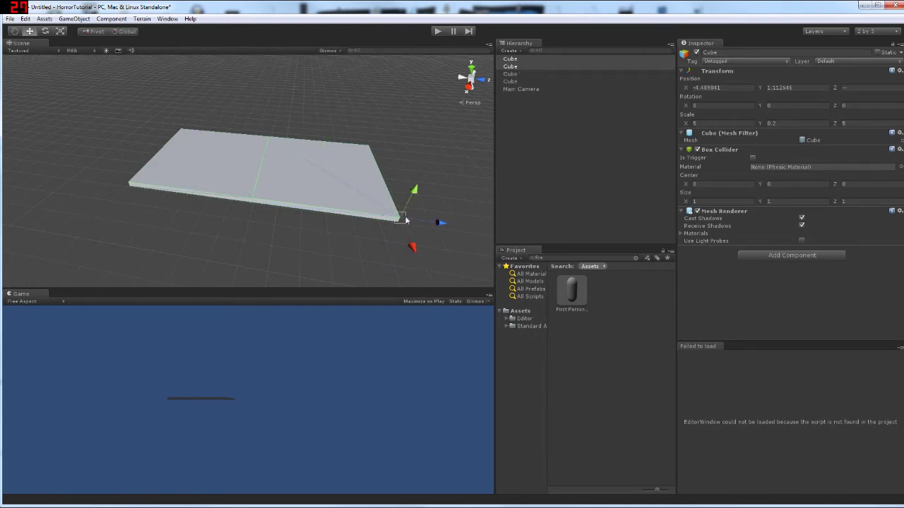
pyautogui.moveTo(401, 221); pyautogui.dragTo(250, 150)
# Try rotating all four floor tiles -90 degrees about Z, and reset their Z rotation to 0.
pyautogui.keyDown('shift'); pyautogui.click(250, 150); pyautogui.keyUp('shift')
pyautogui.keyDown('shift'); pyautogui.click(334, 119); pyautogui.keyUp('shift')
pyautogui.moveTo(335, 119)
pyautogui.keyDown('alt'); pyautogui.mouseDown()
pyautogui.moveTo(247, 123)
pyautogui.moveTo(300, 124)
pyautogui.moveTo(315, 115)
pyautogui.moveTo(328, 128)
pyautogui.mouseUp(); pyautogui.keyUp('alt')
pyautogui.press('e')
pyautogui.hotkey('ctrl', 'z')
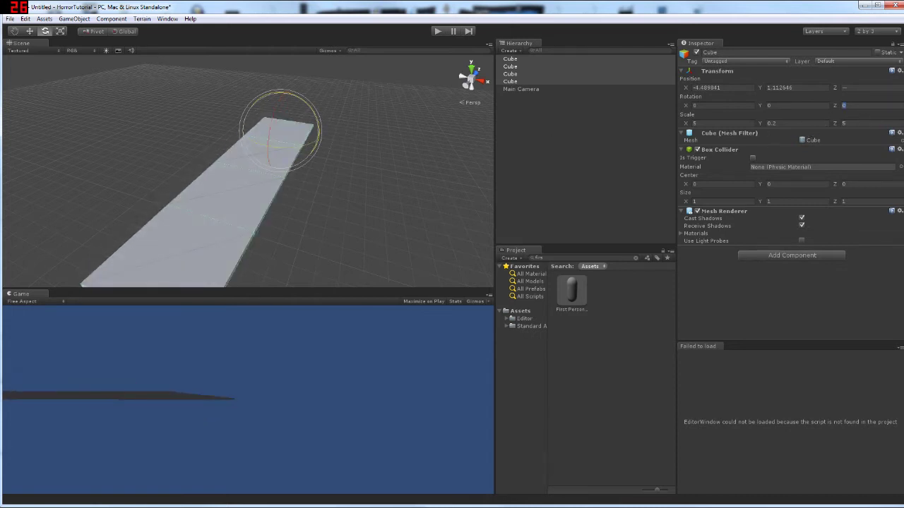
pyautogui.write('-90')
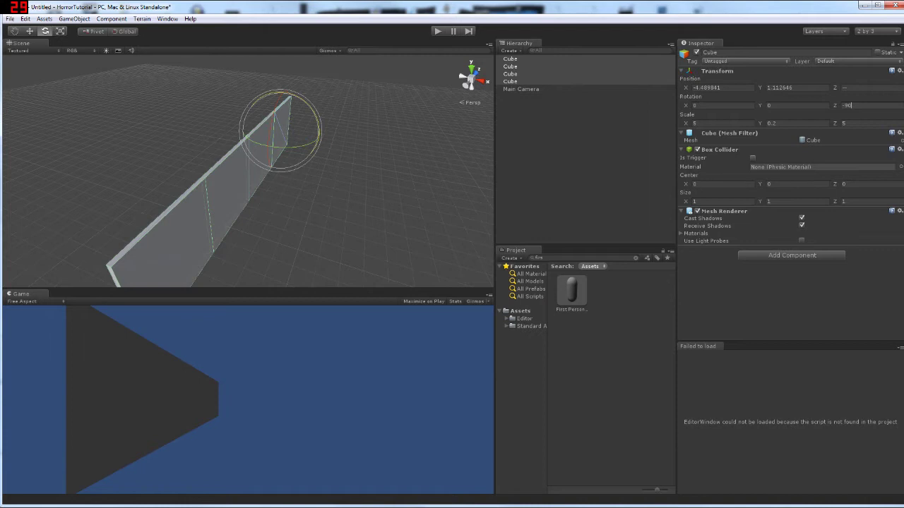
pyautogui.press('BackSpace')
pyautogui.press('BackSpace')
pyautogui.press('BackSpace')
pyautogui.write('0')
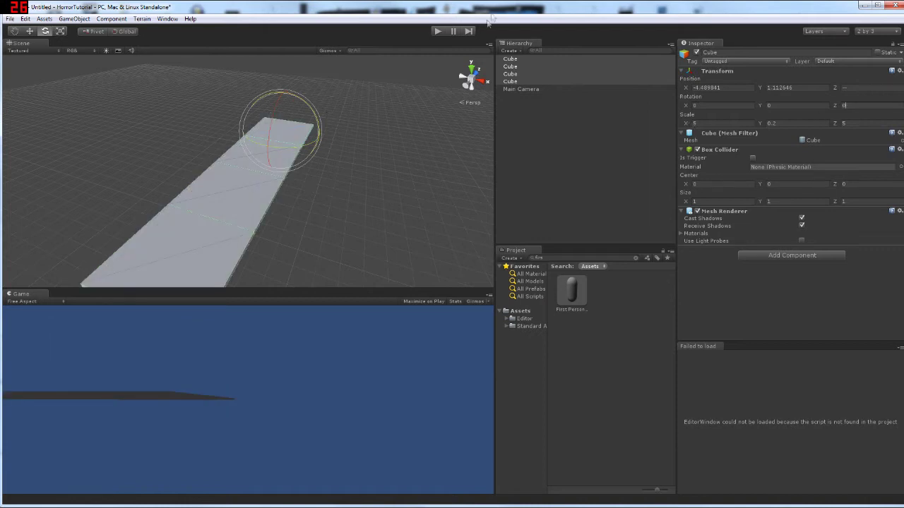
# Duplicate the four floor cubes in place and rename the copies WallCube.
pyautogui.click(522, 69)
pyautogui.click(515, 60)
pyautogui.keyDown('shift'); pyautogui.click(518, 81); pyautogui.keyUp('shift')
pyautogui.hotkey('ctrl', 'd')
pyautogui.click(711, 52)
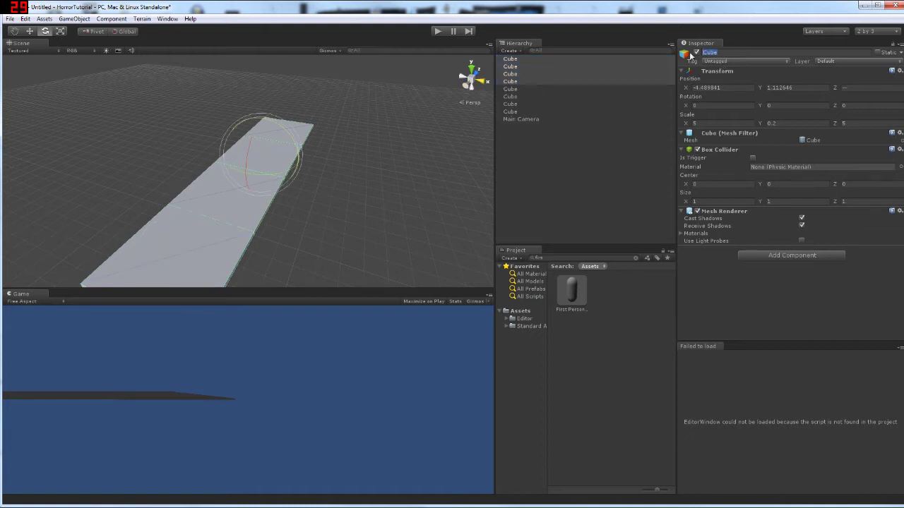
pyautogui.click(703, 52)
pyautogui.press('capslock')
pyautogui.write('W')
pyautogui.press('capslock')
pyautogui.write('all')
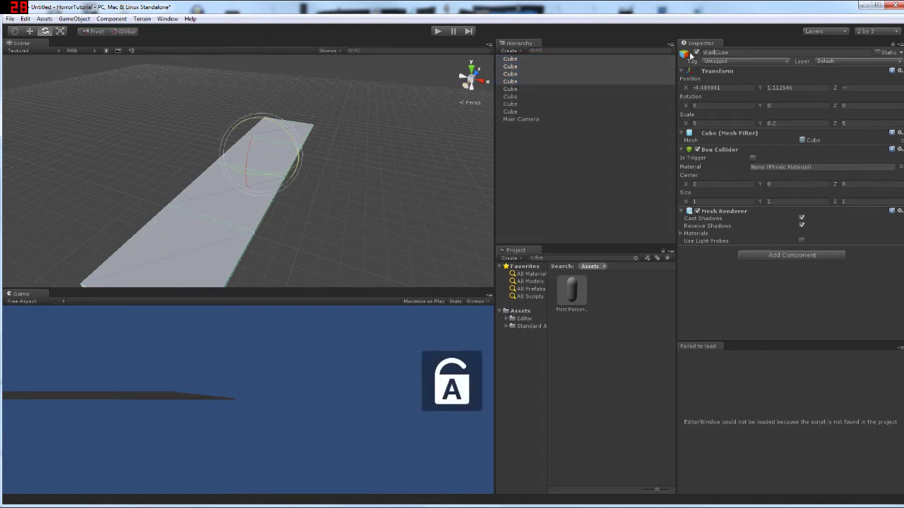
pyautogui.press('Return')
# Rename the four original cubes Floor.
pyautogui.click(517, 81)
pyautogui.keyDown('shift'); pyautogui.click(576, 62); pyautogui.keyUp('shift')
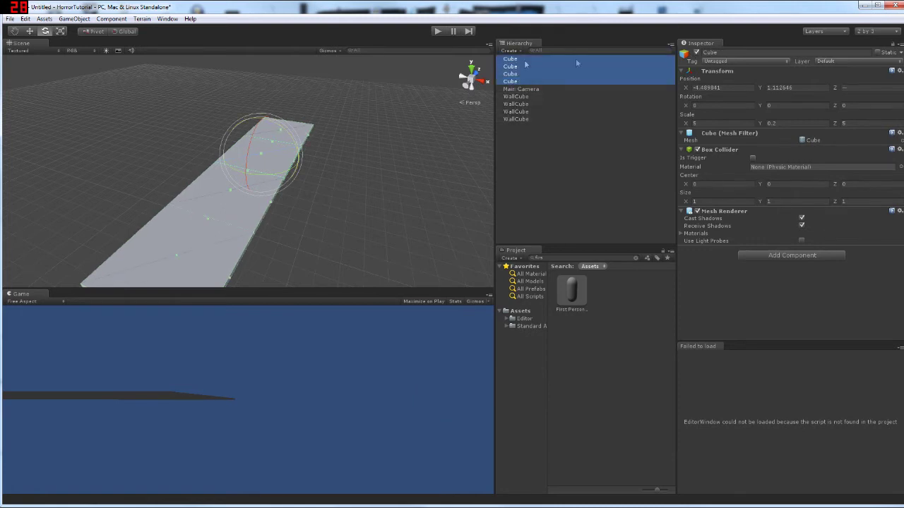
pyautogui.click(733, 55)
pyautogui.press('capslock')
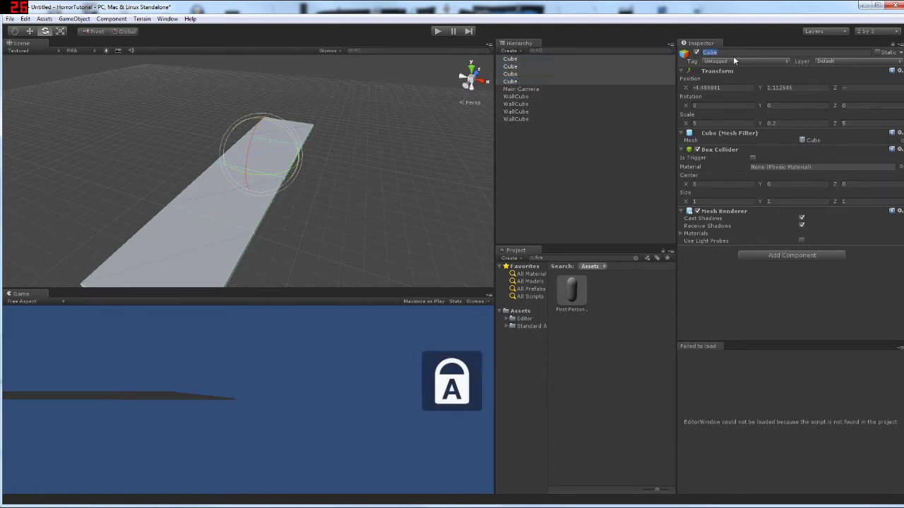
pyautogui.write('F')
pyautogui.press('capslock')
pyautogui.write('loor')
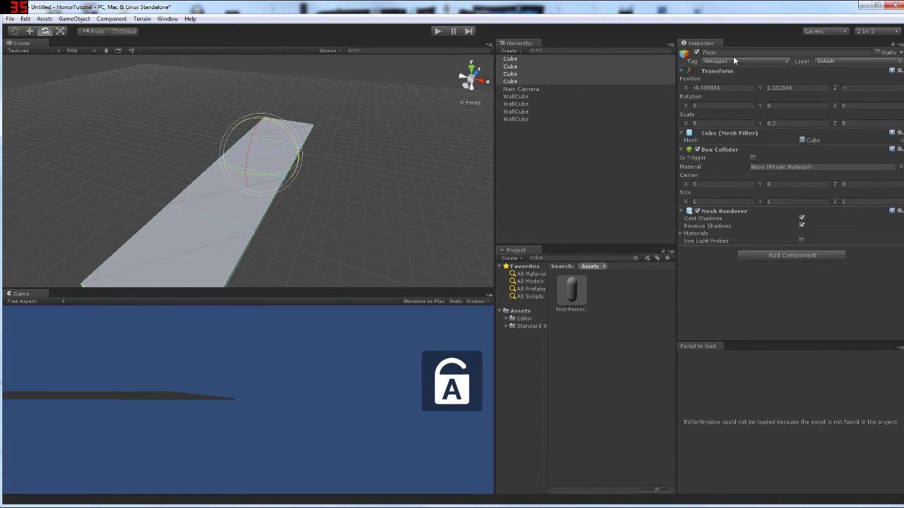
pyautogui.press('Return')
# Stand the four WallCube objects upright by setting their Z rotation to -90.
pyautogui.click(516, 96)
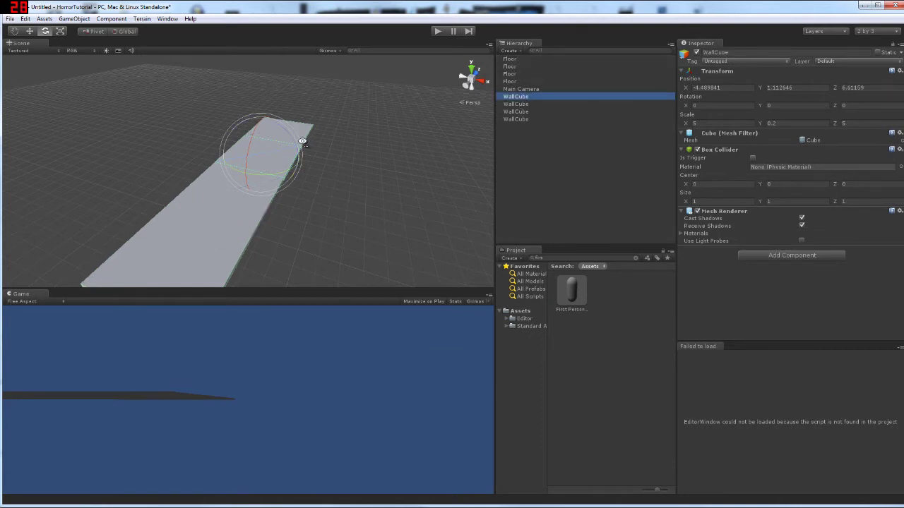
pyautogui.keyDown('alt'); pyautogui.moveTo(302, 141); pyautogui.dragTo(543, 112); pyautogui.keyUp('alt')
pyautogui.keyDown('shift'); pyautogui.click(523, 119); pyautogui.keyUp('shift')
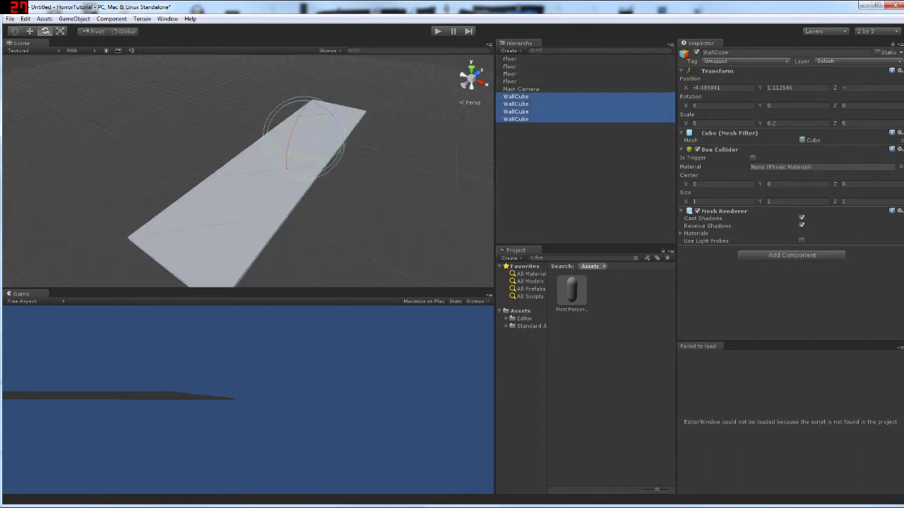
pyautogui.click(862, 105)
pyautogui.write('-90w')
# Vertex-snap the bottom corner of the upright wall row to the lower corner of the floor's long edge.
pyautogui.moveTo(360, 158)
pyautogui.mouseDown(button='right')
pyautogui.moveTo(315, 204)
pyautogui.moveTo(382, 141)
pyautogui.moveTo(352, 157)
pyautogui.mouseUp(button='right')
pyautogui.moveTo(301, 131); pyautogui.dragTo(328, 96, button='right')
pyautogui.press('e')
pyautogui.press('w')
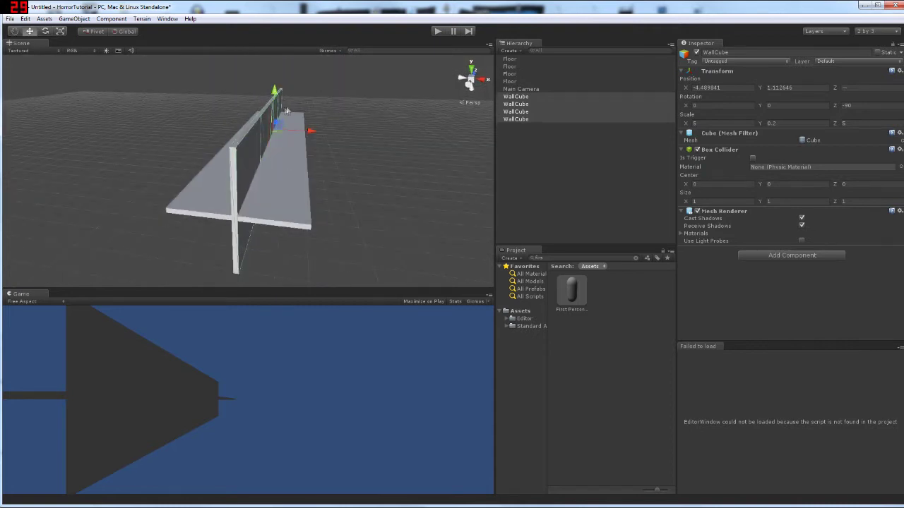
pyautogui.press('e')
pyautogui.press('r')
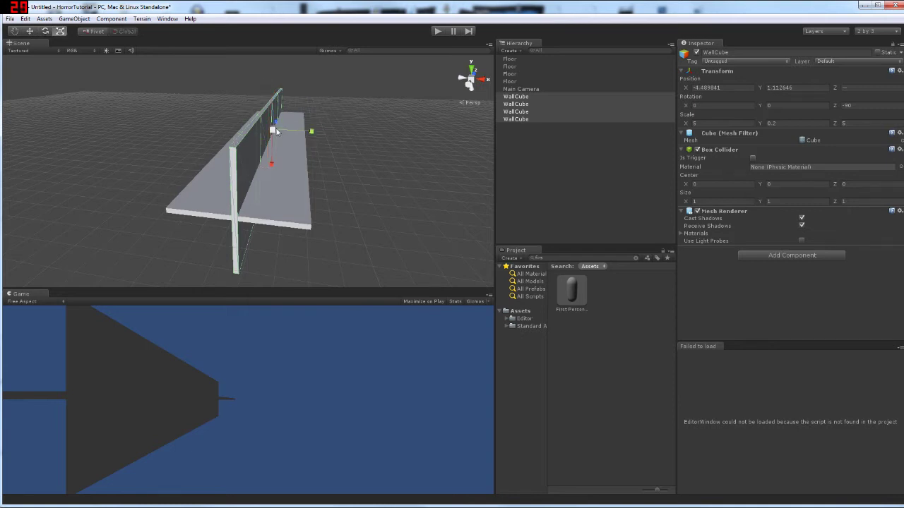
pyautogui.press('w')
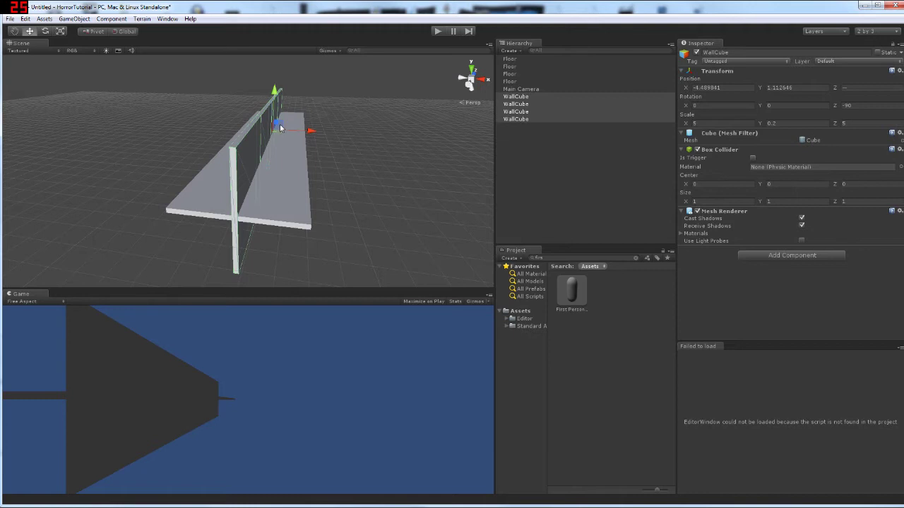
pyautogui.keyDown('alt'); pyautogui.moveTo(338, 130); pyautogui.dragTo(313, 175); pyautogui.keyUp('alt')
pyautogui.press('v')
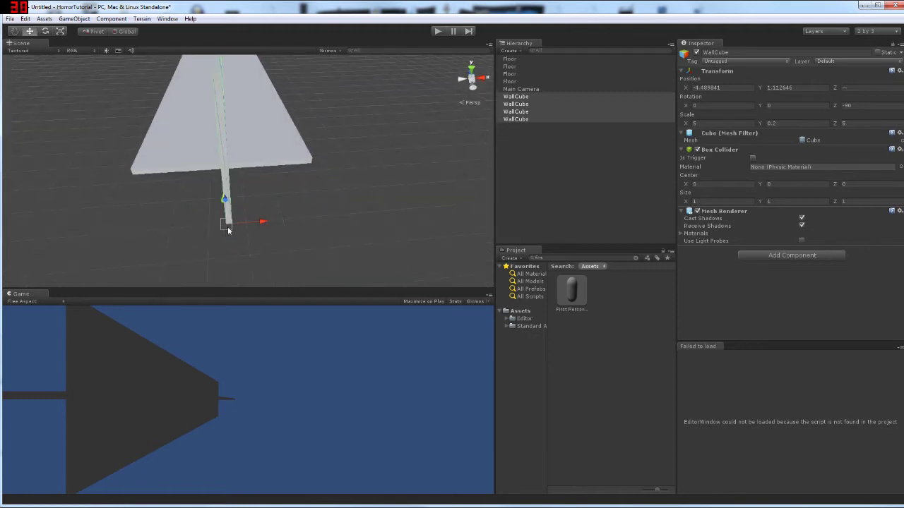
pyautogui.moveTo(227, 226); pyautogui.dragTo(140, 175)
# Vertex-snap the wall row inward along X so its outer face sits flush with the floor's outer edge.
pyautogui.moveTo(141, 175); pyautogui.dragTo(138, 175, button='right')
pyautogui.press('w')
pyautogui.press('a')
pyautogui.keyDown('alt'); pyautogui.moveTo(137, 177); pyautogui.dragTo(191, 165); pyautogui.keyUp('alt')
pyautogui.moveTo(203, 106); pyautogui.dragTo(204, 96, button='right')
pyautogui.moveTo(216, 98)
pyautogui.mouseDown()
pyautogui.moveTo(217, 86)
pyautogui.moveTo(218, 100)
pyautogui.mouseUp()
pyautogui.moveTo(226, 106); pyautogui.dragTo(229, 136, button='right')
pyautogui.press('v')
pyautogui.keyDown('alt'); pyautogui.moveTo(239, 234); pyautogui.dragTo(193, 239); pyautogui.keyUp('alt')
pyautogui.press('v')
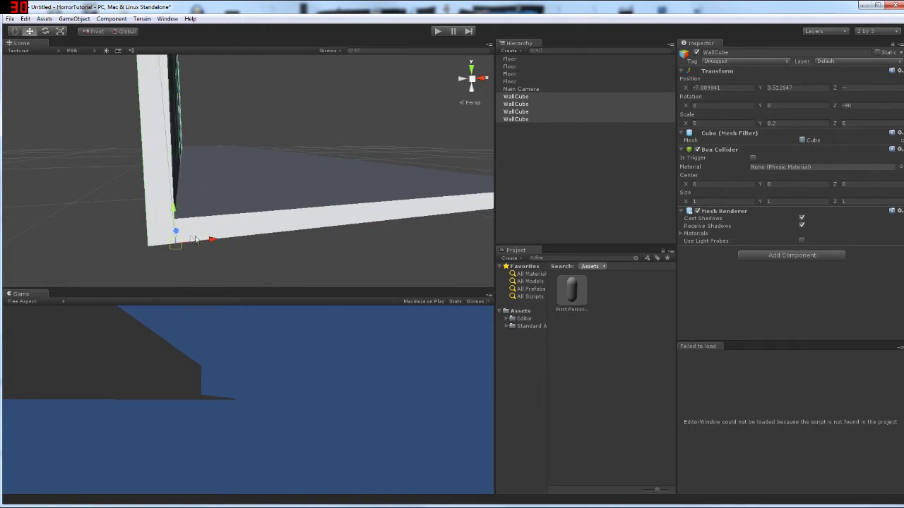
pyautogui.moveTo(149, 246); pyautogui.dragTo(158, 246)
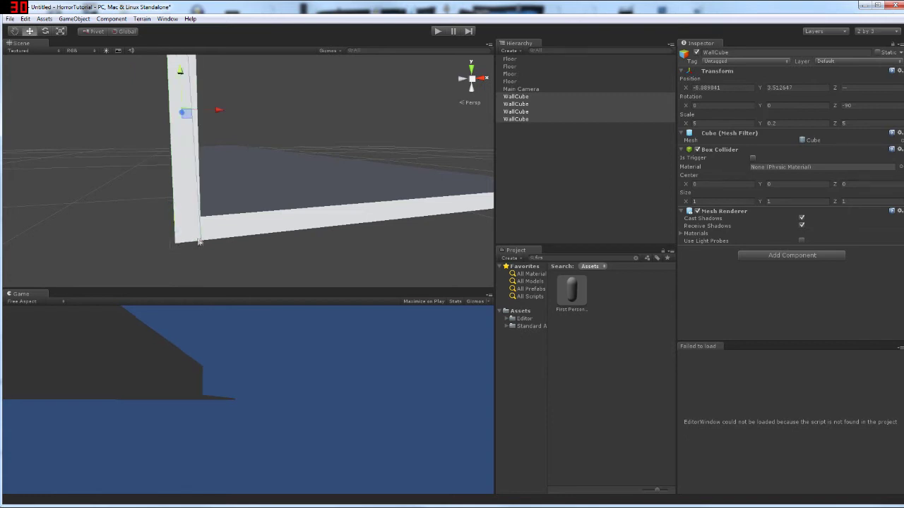
# Examine the wall row's alignment with the floor from the end and along the corridor.
pyautogui.press('v')
pyautogui.moveTo(180, 240); pyautogui.dragTo(157, 185, button='right')
pyautogui.keyDown('alt'); pyautogui.moveTo(157, 185); pyautogui.dragTo(195, 236); pyautogui.keyUp('alt')
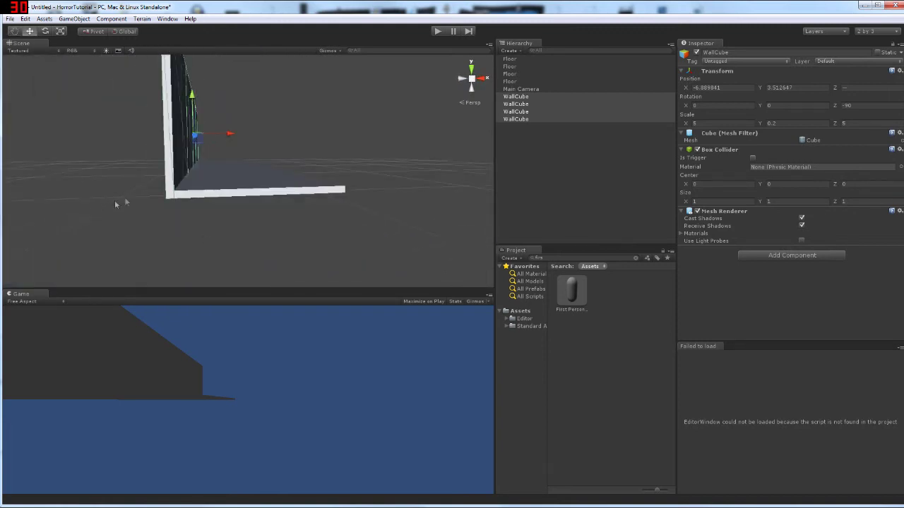
pyautogui.press('w')
pyautogui.moveTo(325, 193); pyautogui.dragTo(239, 207, button='right')
pyautogui.press('w')
pyautogui.press('s')
pyautogui.press('d')
pyautogui.press('s')
pyautogui.keyDown('alt'); pyautogui.moveTo(256, 210); pyautogui.dragTo(257, 275); pyautogui.keyUp('alt')
pyautogui.press('s')
pyautogui.moveTo(257, 275); pyautogui.dragTo(137, 154, button='right')
pyautogui.keyDown('alt'); pyautogui.moveTo(137, 154); pyautogui.dragTo(117, 105); pyautogui.keyUp('alt')
pyautogui.scroll(3, 119, 181)
pyautogui.keyDown('alt'); pyautogui.moveTo(120, 181); pyautogui.dragTo(99, 197); pyautogui.keyUp('alt')
pyautogui.moveTo(99, 197); pyautogui.dragTo(112, 149, button='right')
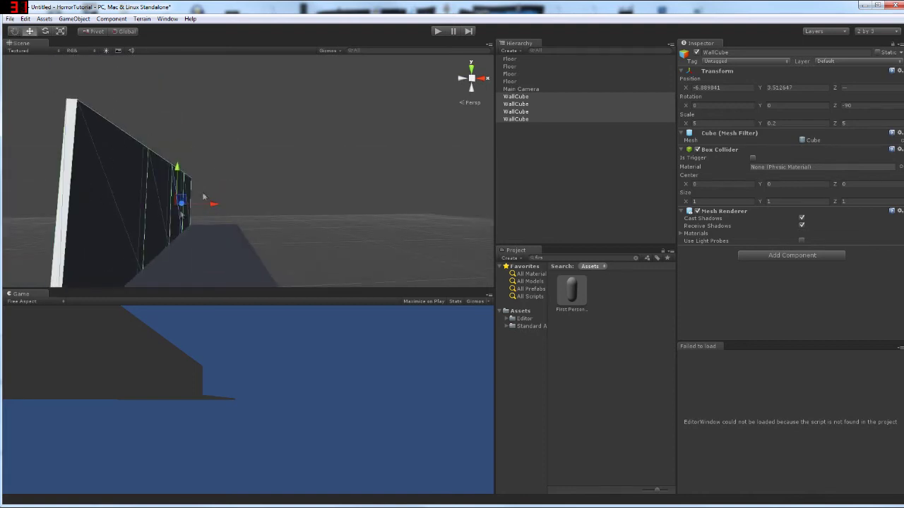
# Duplicate the four WallCube objects that form the upright wall row.
pyautogui.moveTo(161, 214); pyautogui.dragTo(168, 247, button='right')
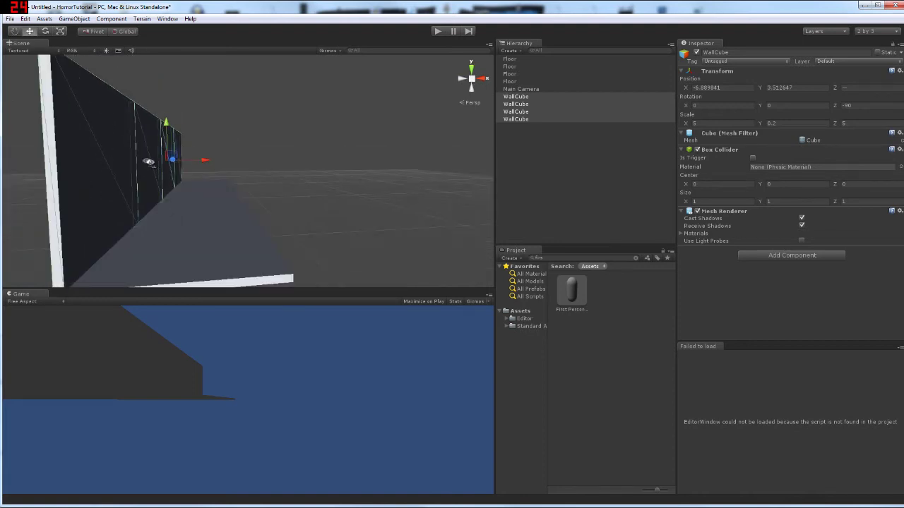
pyautogui.keyDown('alt'); pyautogui.moveTo(145, 155); pyautogui.dragTo(197, 216); pyautogui.keyUp('alt')
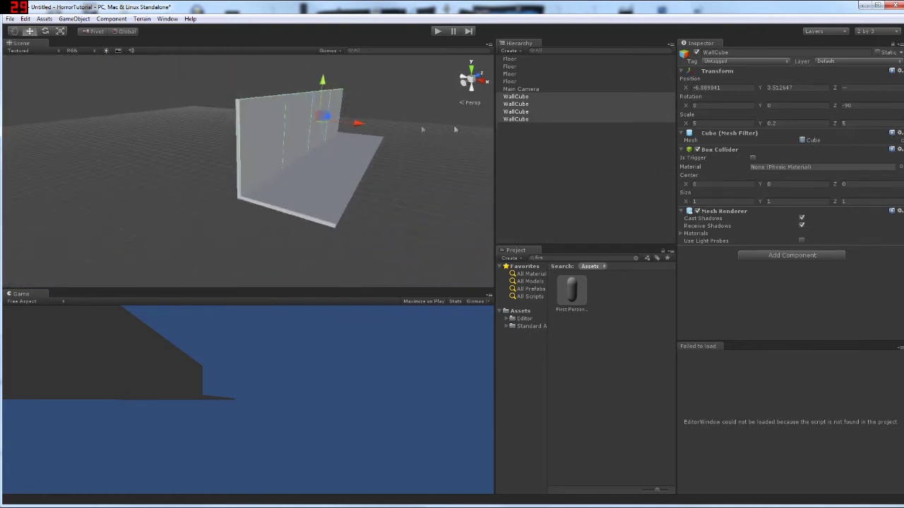
pyautogui.moveTo(422, 129); pyautogui.dragTo(432, 142, button='right')
pyautogui.click(515, 100)
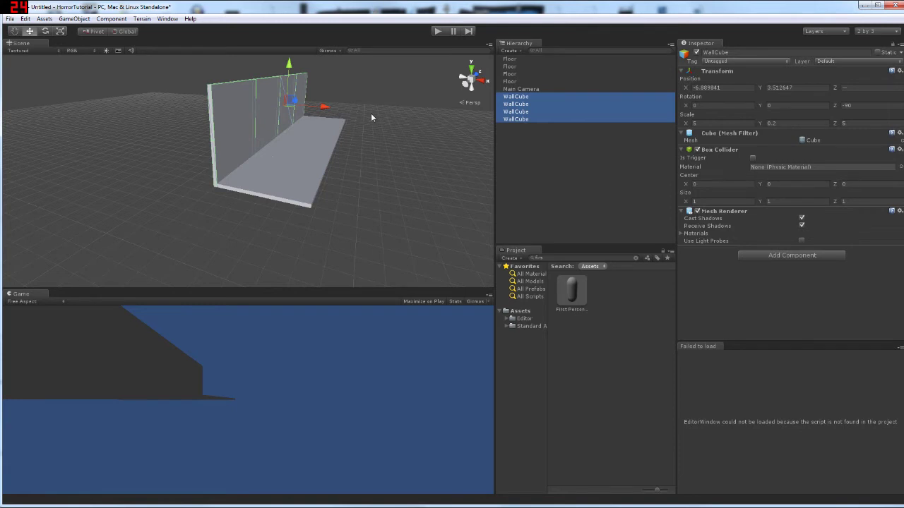
pyautogui.hotkey('ctrl', 'd')
pyautogui.keyDown('alt'); pyautogui.moveTo(371, 113); pyautogui.dragTo(306, 138); pyautogui.keyUp('alt')
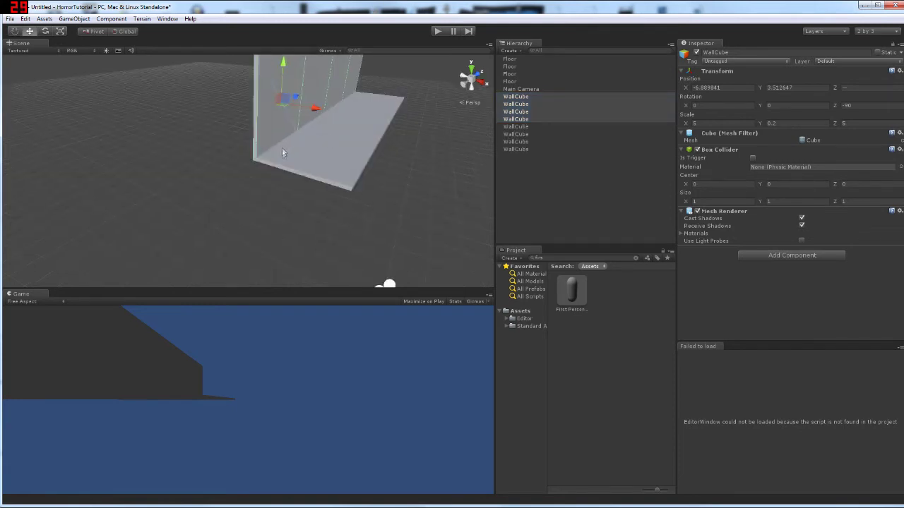
# Vertex-snap the duplicated wall row to the floor's opposite long edge and raise it slightly to a Y position of about 3.82.
pyautogui.press('v')
pyautogui.moveTo(260, 164); pyautogui.dragTo(428, 196)
pyautogui.scroll(5, 428, 196)
pyautogui.moveTo(428, 196); pyautogui.dragTo(348, 181, button='middle')
pyautogui.keyDown('alt'); pyautogui.moveTo(347, 180); pyautogui.dragTo(284, 130); pyautogui.keyUp('alt')
pyautogui.moveTo(276, 72); pyautogui.dragTo(276, 61)
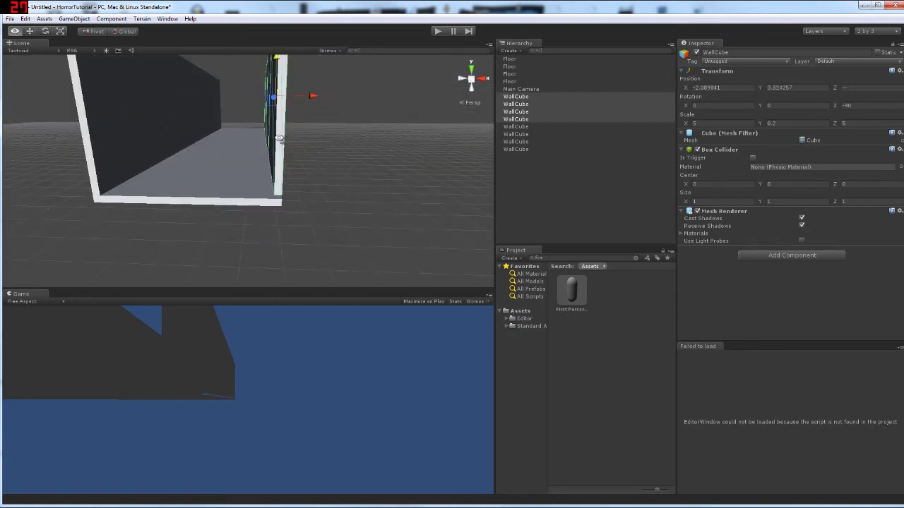
# Vertex-snap the duplicated wall row's bottom outer corner to the floor's lower outer corner and preview the corridor with scene lighting.
pyautogui.press('v')
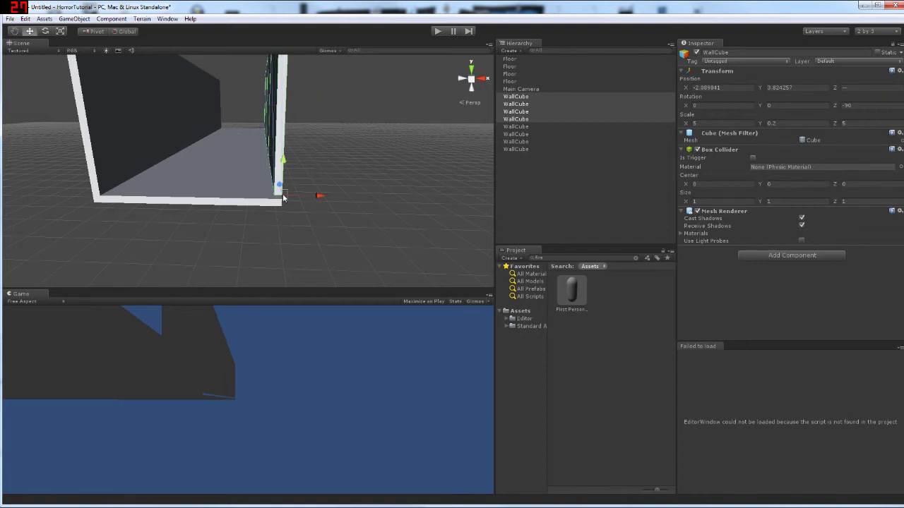
pyautogui.moveTo(284, 198); pyautogui.dragTo(179, 175)
pyautogui.scroll(3, 273, 179)
pyautogui.scroll(-6, 265, 226)
pyautogui.click(106, 50)
pyautogui.moveTo(143, 166); pyautogui.dragTo(134, 120, button='right')
pyautogui.click(106, 51)
pyautogui.moveTo(161, 157); pyautogui.dragTo(230, 152, button='right')
# Inspect the material assigned to the four Floor cubes and look through the project's Standard Assets for a floor texture.
pyautogui.click(210, 109)
pyautogui.keyDown('shift'); pyautogui.click(211, 131); pyautogui.keyUp('shift')
pyautogui.keyDown('shift'); pyautogui.click(213, 168); pyautogui.keyUp('shift')
pyautogui.keyDown('shift'); pyautogui.click(219, 210); pyautogui.keyUp('shift')
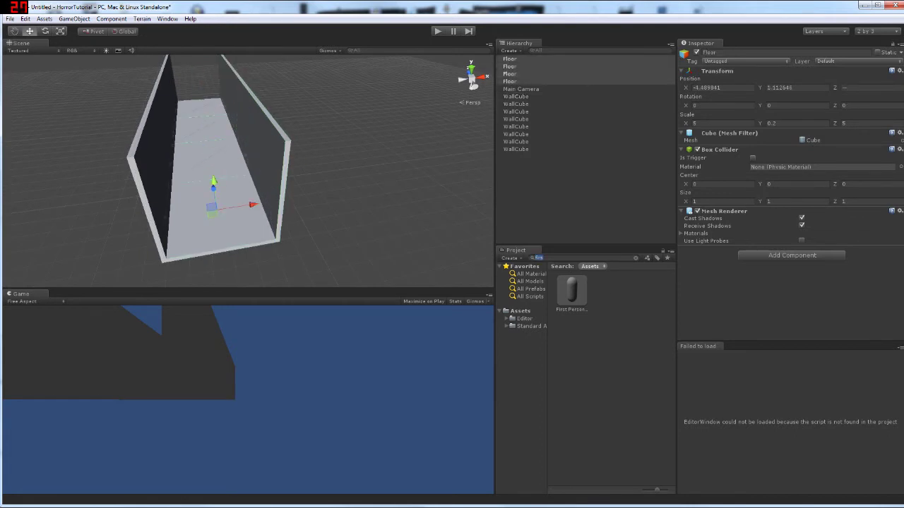
pyautogui.press('BackSpace')
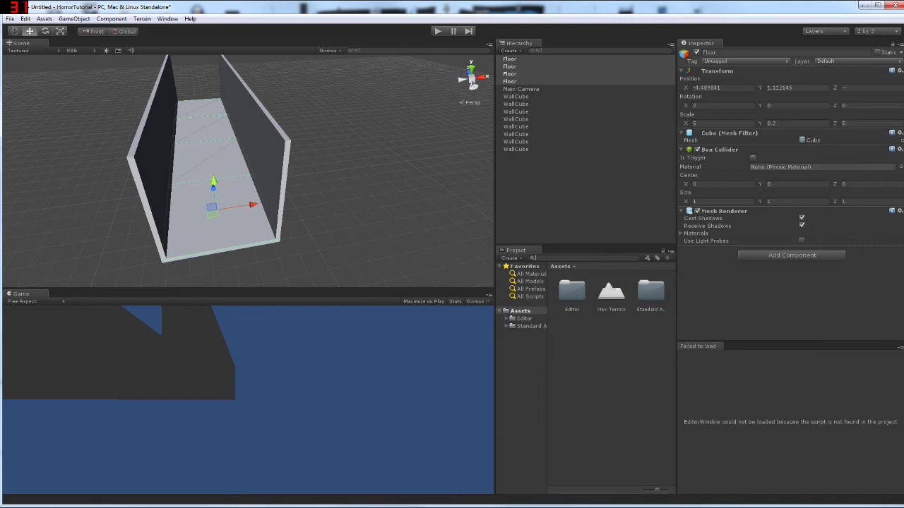
pyautogui.write('fl')
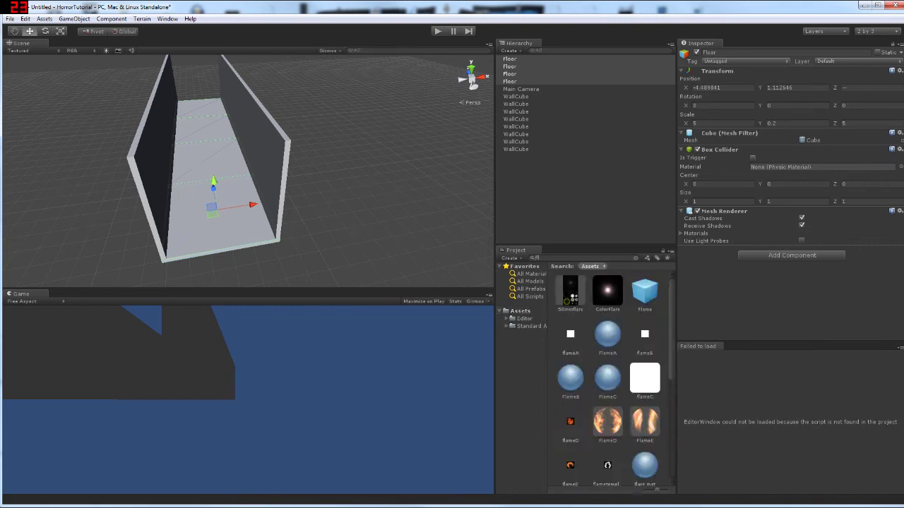
pyautogui.press('BackSpace')
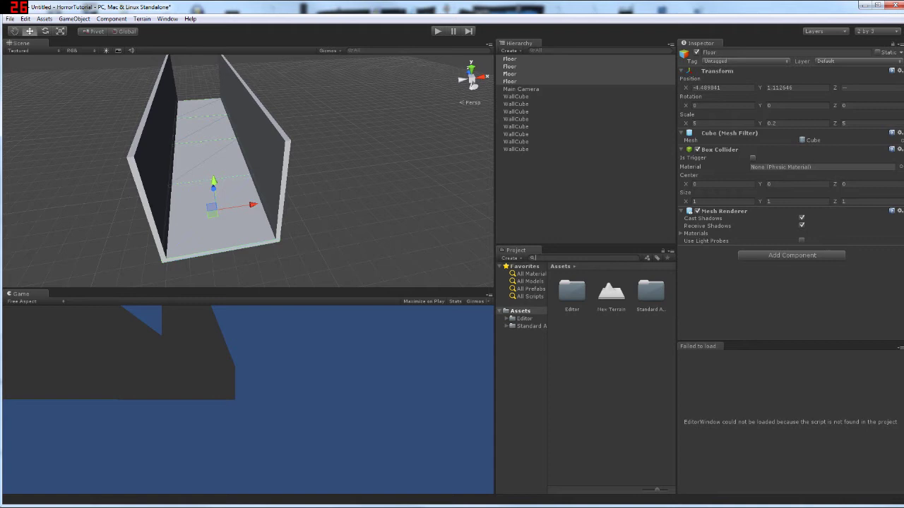
pyautogui.click(683, 234)
pyautogui.click(851, 248)
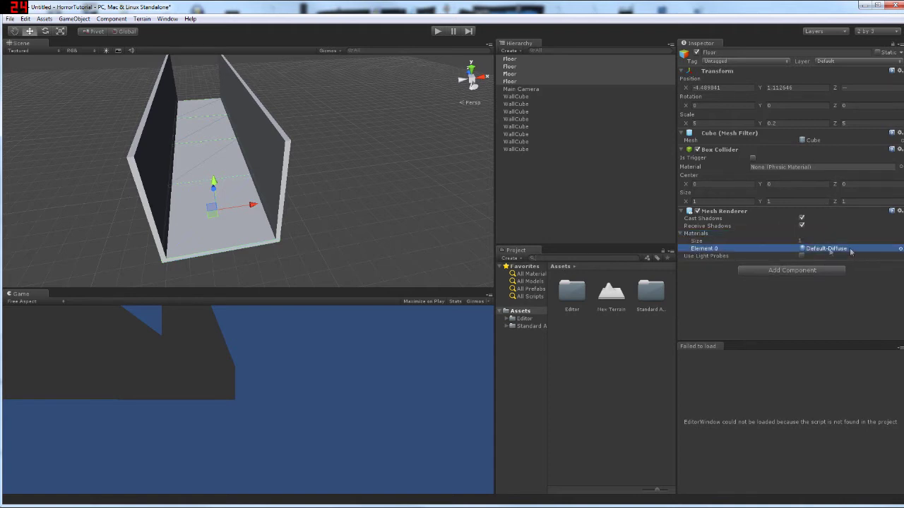
pyautogui.doubleClick(651, 292)
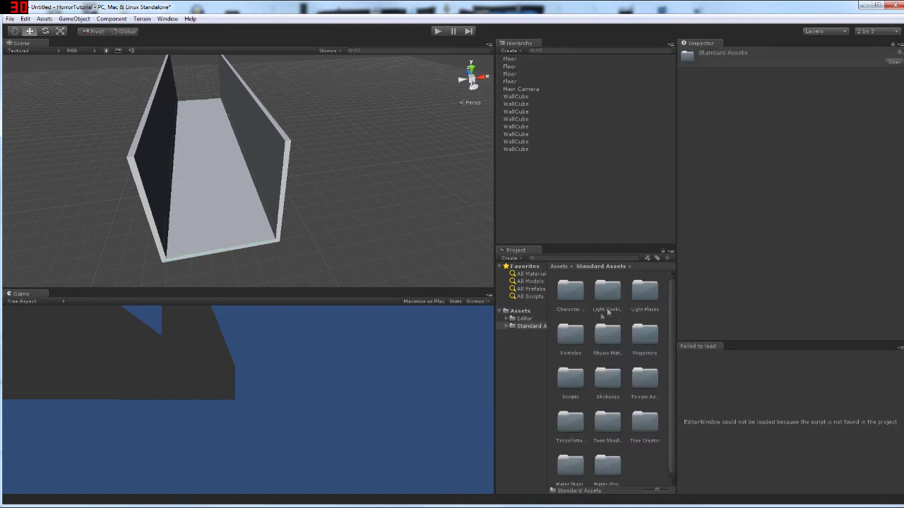
pyautogui.scroll(-1, 579, 429)
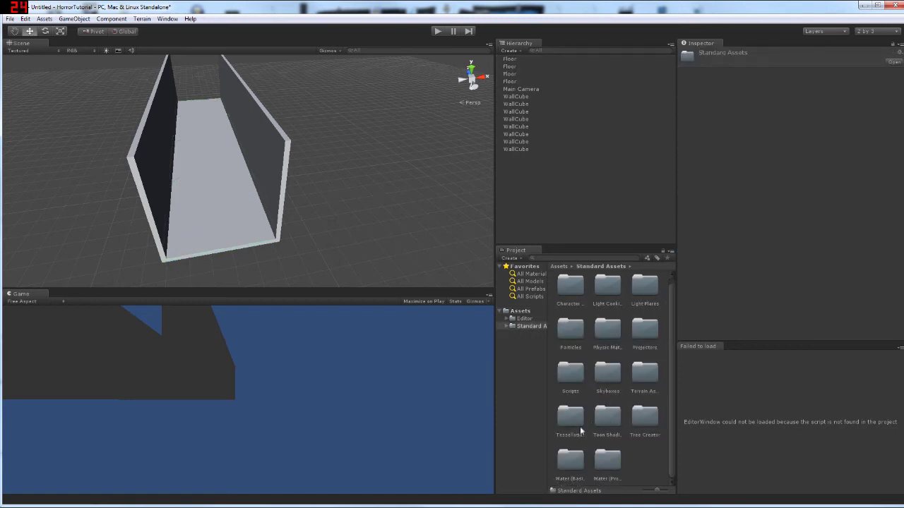
pyautogui.scroll(1, 580, 424)
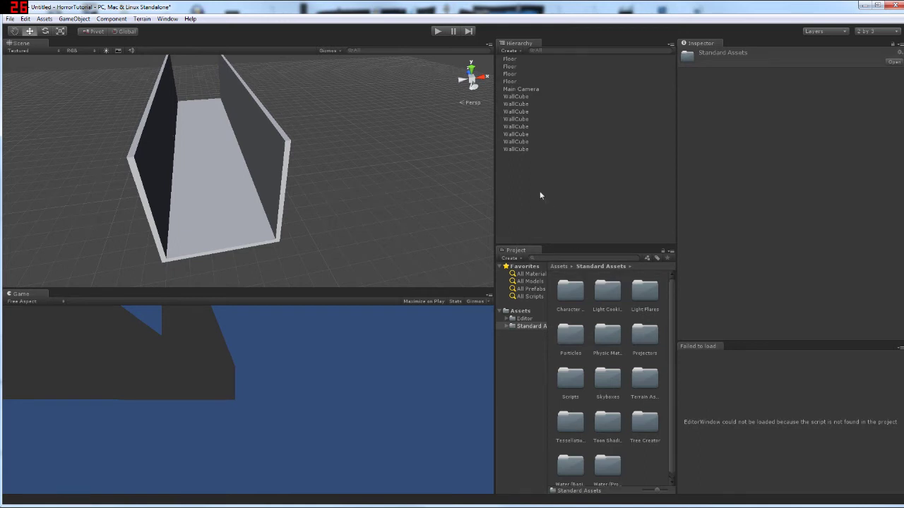
# Search the project assets for "gra" and apply the Grass (Hill) texture to the four Floor cubes.
pyautogui.click(557, 266)
pyautogui.write('gra')
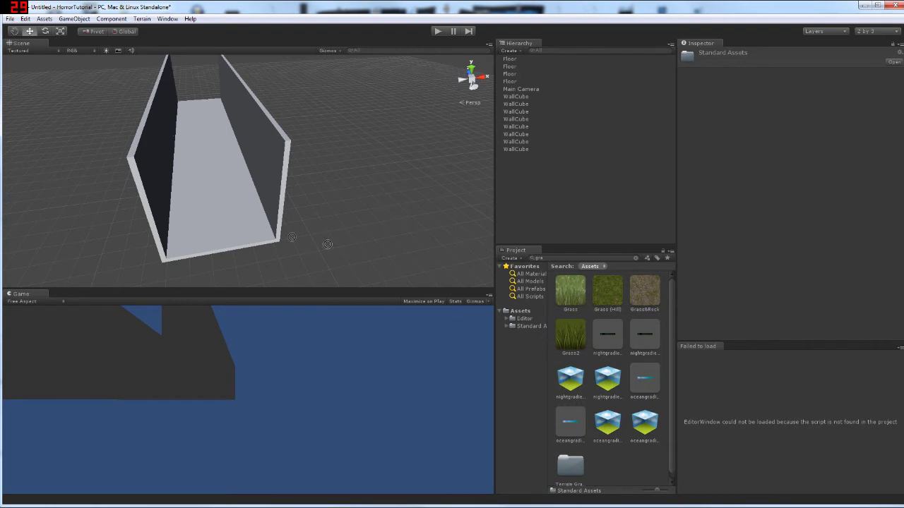
pyautogui.moveTo(213, 224); pyautogui.dragTo(213, 225)
pyautogui.moveTo(619, 301); pyautogui.dragTo(195, 157)
pyautogui.moveTo(599, 302); pyautogui.dragTo(187, 125)
pyautogui.moveTo(620, 303); pyautogui.dragTo(219, 158)
# Examine the grass-textured floor along the corridor with scene lighting switched on, and restore the default lighting.
pyautogui.moveTo(219, 158); pyautogui.dragTo(180, 105, button='right')
pyautogui.press('w')
pyautogui.press('s')
pyautogui.click(108, 50)
pyautogui.moveTo(212, 141)
pyautogui.mouseDown(button='right')
pyautogui.moveTo(204, 245)
pyautogui.moveTo(241, 95)
pyautogui.moveTo(217, 134)
pyautogui.mouseUp(button='right')
pyautogui.press('s')
pyautogui.moveTo(305, 119); pyautogui.dragTo(318, 79, button='right')
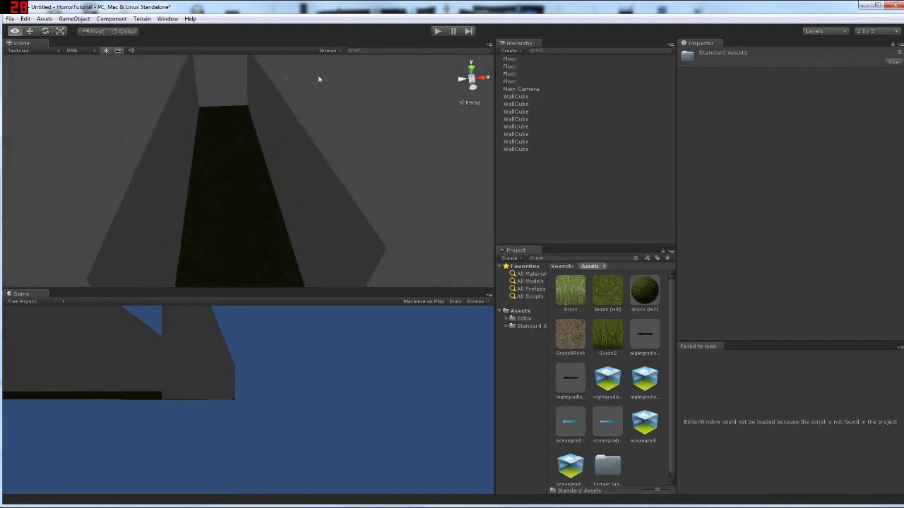
pyautogui.click(109, 51)
pyautogui.moveTo(200, 126); pyautogui.dragTo(124, 165, button='right')
pyautogui.click(124, 165)
pyautogui.keyDown('shift'); pyautogui.click(215, 122); pyautogui.keyUp('shift')
pyautogui.moveTo(214, 123); pyautogui.dragTo(286, 148, button='right')
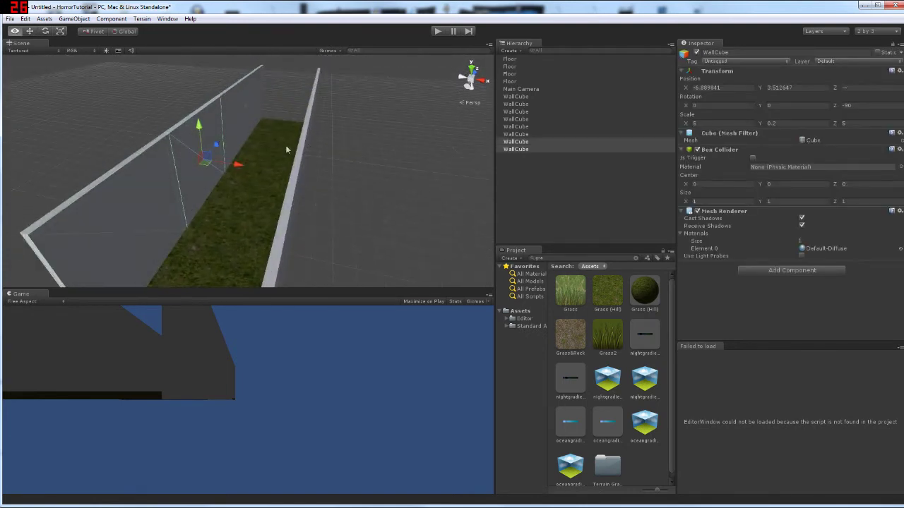
pyautogui.click(289, 236)
# Search the project assets for "tex" and look through several of the Textures folders for a wall texture.
pyautogui.scroll(-1, 606, 344)
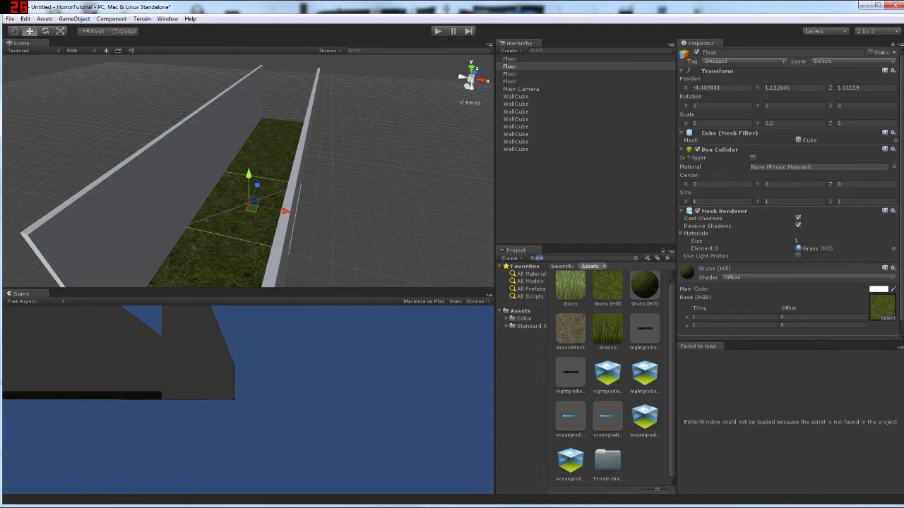
pyautogui.write('te')
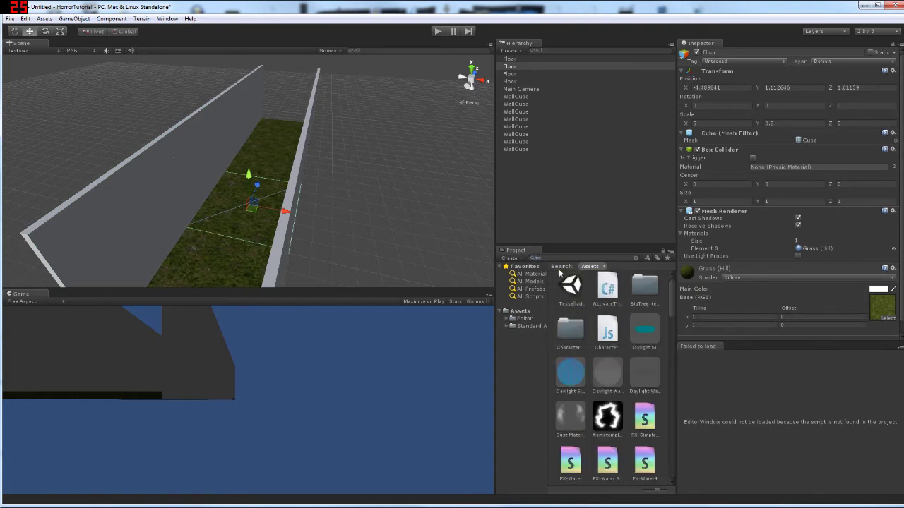
pyautogui.write('x')
pyautogui.doubleClick(643, 298)
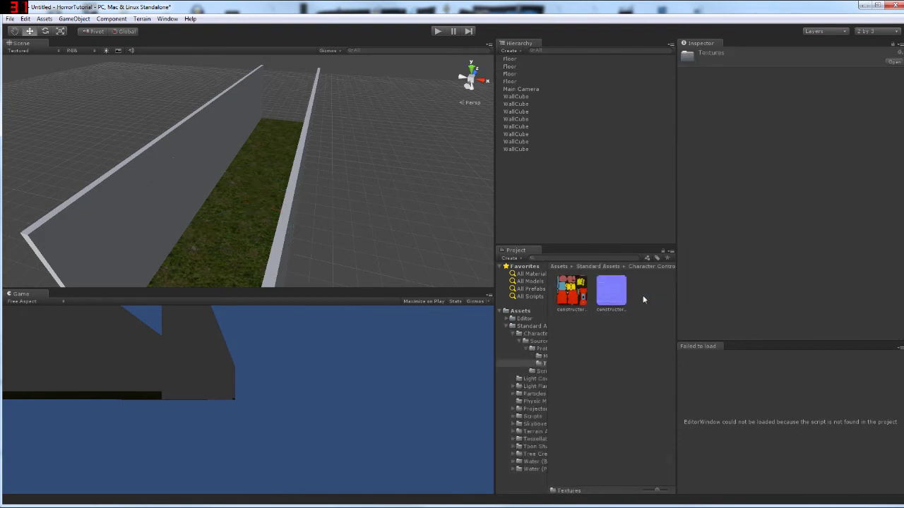
pyautogui.click(599, 269)
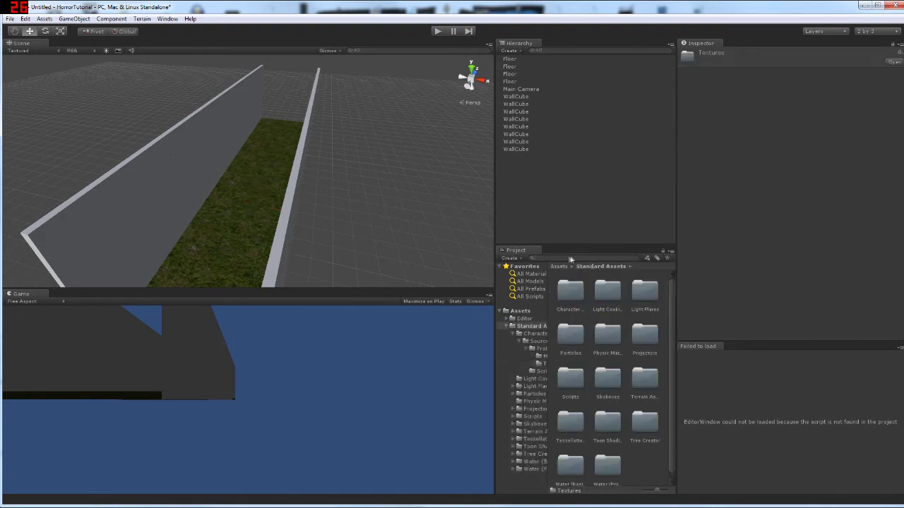
pyautogui.write('tex')
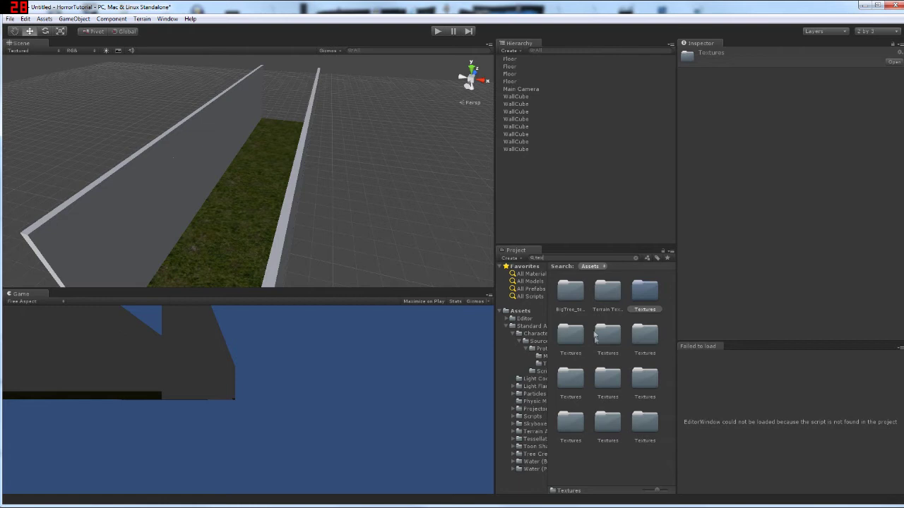
pyautogui.click(611, 341)
pyautogui.doubleClick(611, 341)
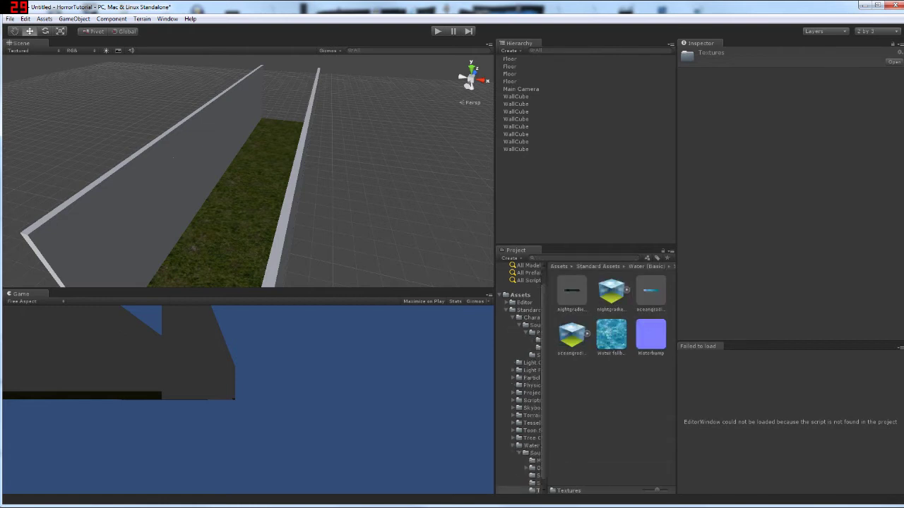
pyautogui.write('tex')
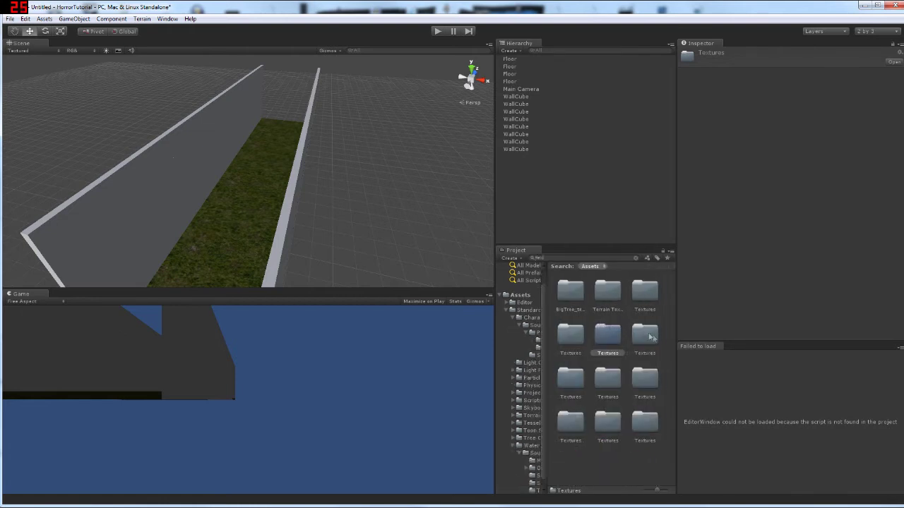
pyautogui.doubleClick(654, 339)
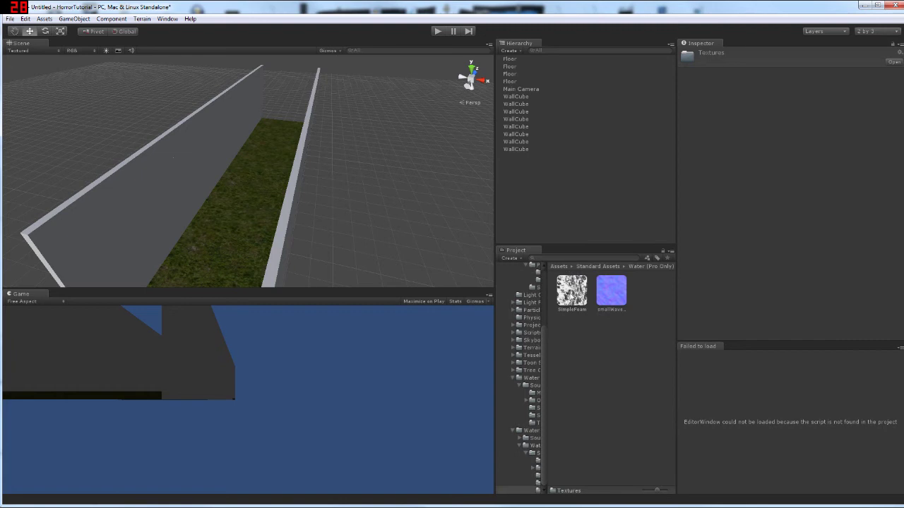
pyautogui.write('tex')
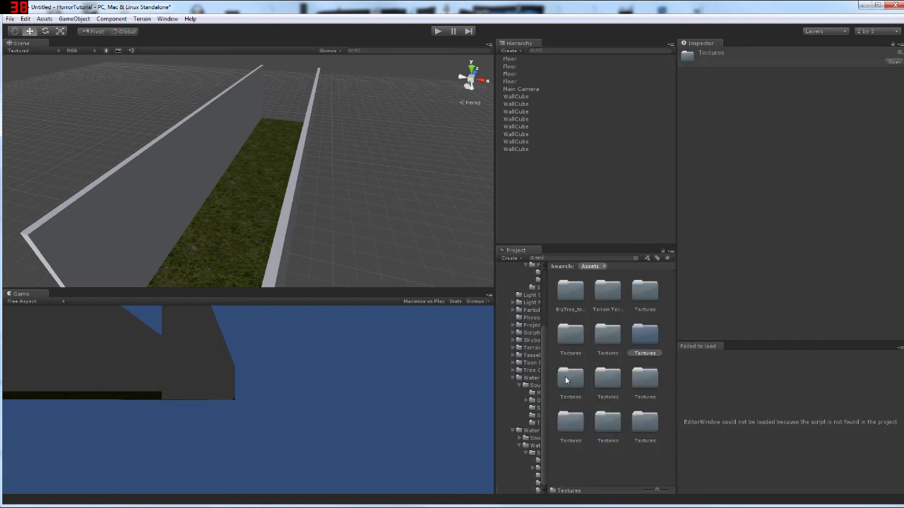
pyautogui.doubleClick(566, 380)
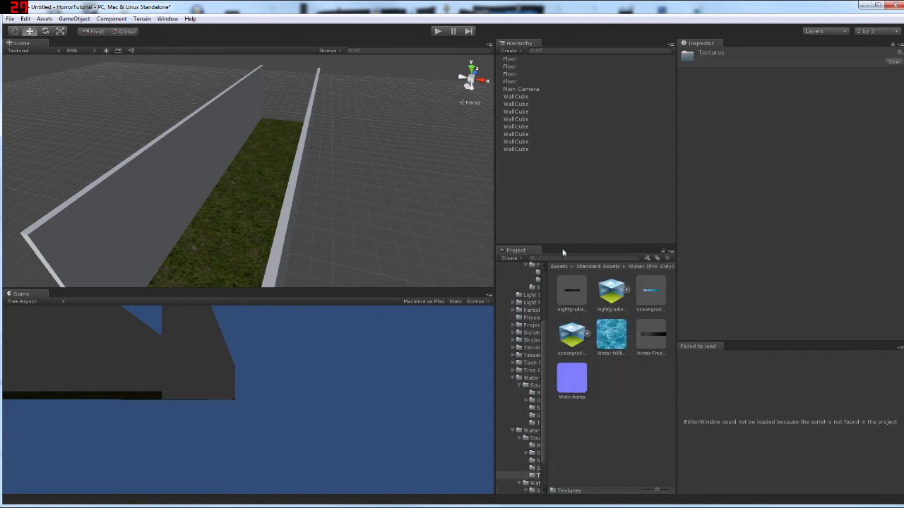
pyautogui.write('tex')
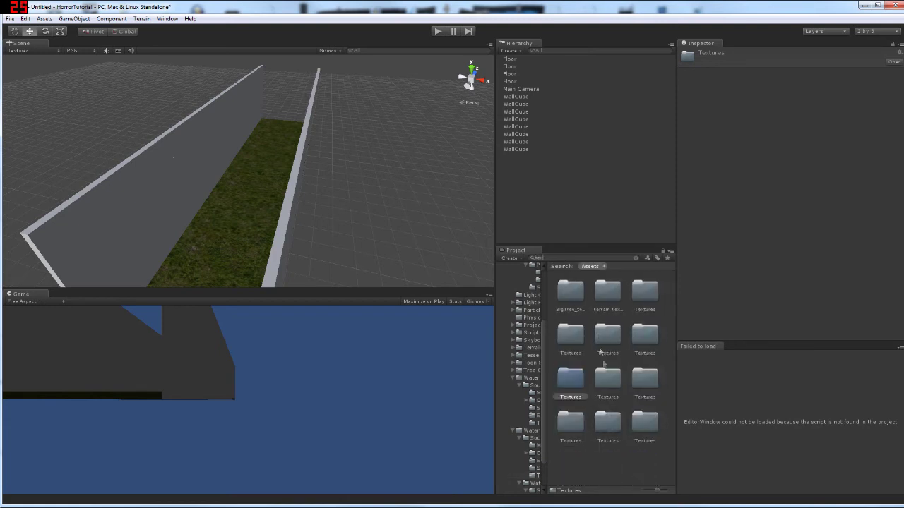
pyautogui.doubleClick(613, 431)
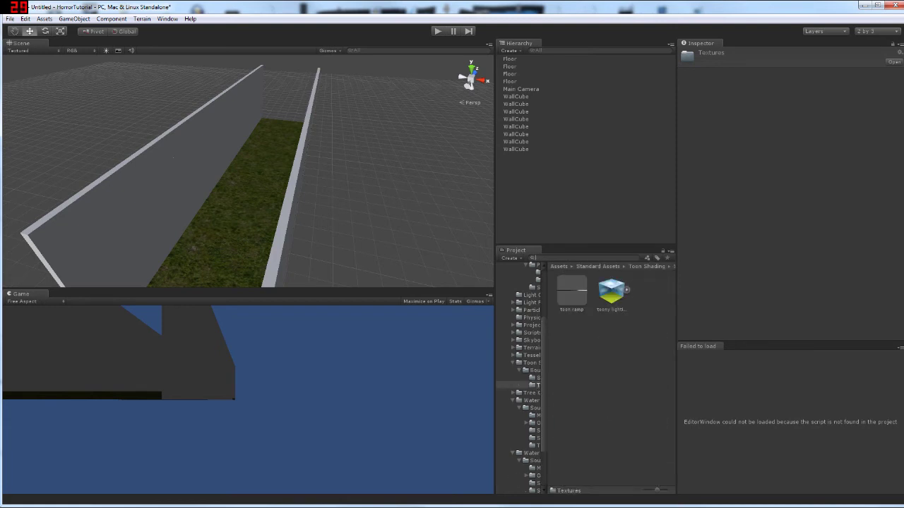
# Search the project assets for a wall texture using "t" and "wa", clearing each search.
pyautogui.write('r')
pyautogui.press('BackSpace')
pyautogui.write('t')
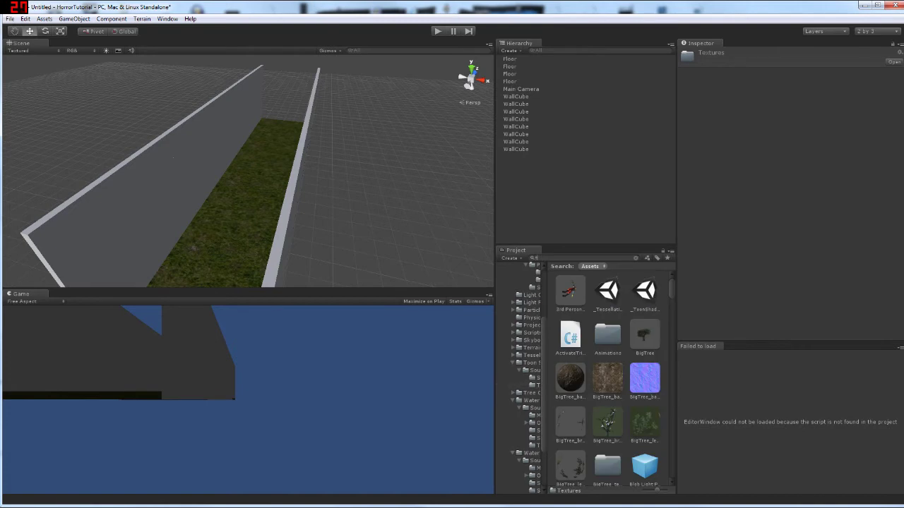
pyautogui.press('BackSpace')
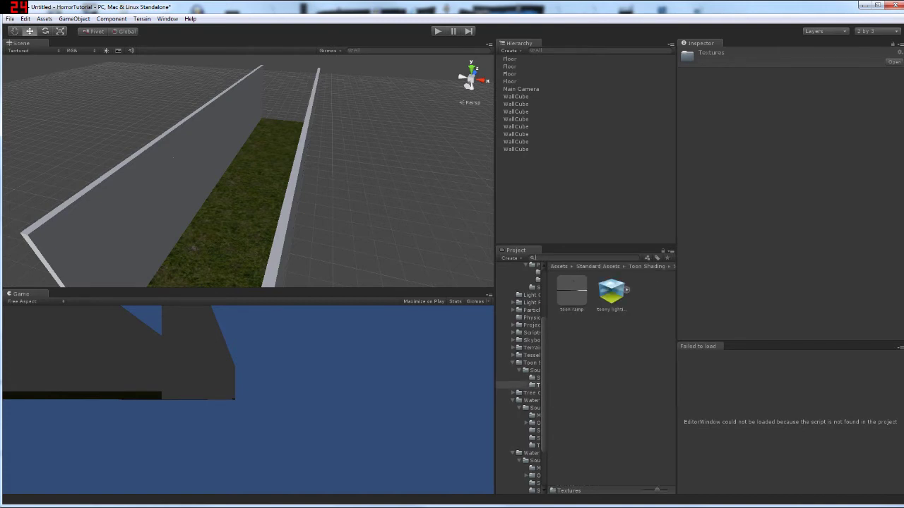
pyautogui.write('wa')
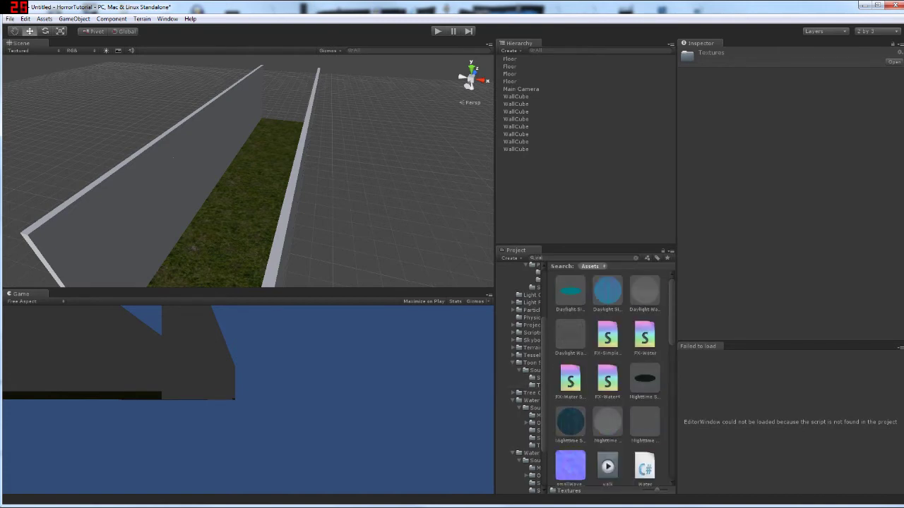
pyautogui.press('BackSpace')
pyautogui.press('BackSpace')
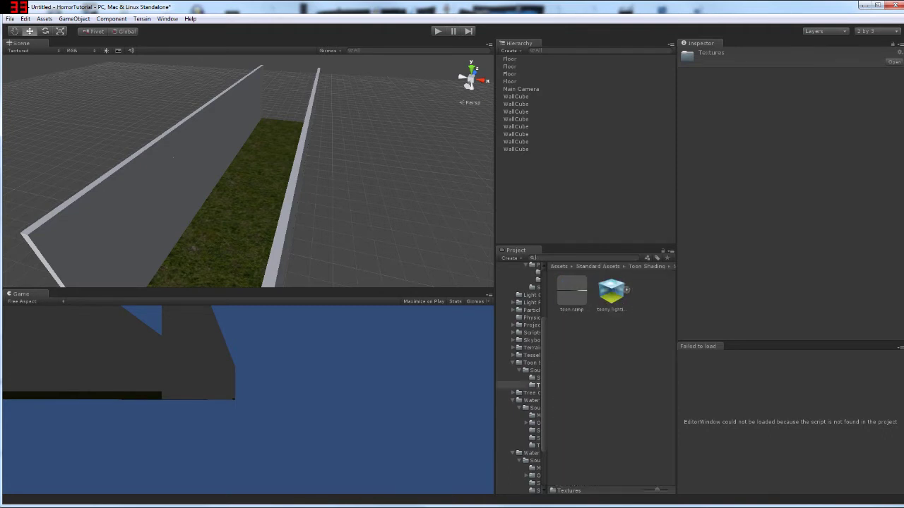
# Search the project assets for "dirt" and apply the GoodDirt texture to the cubes of the first wall row.
pyautogui.write('dirt')
pyautogui.moveTo(568, 281); pyautogui.dragTo(83, 230)
pyautogui.moveTo(359, 210); pyautogui.dragTo(215, 225, button='right')
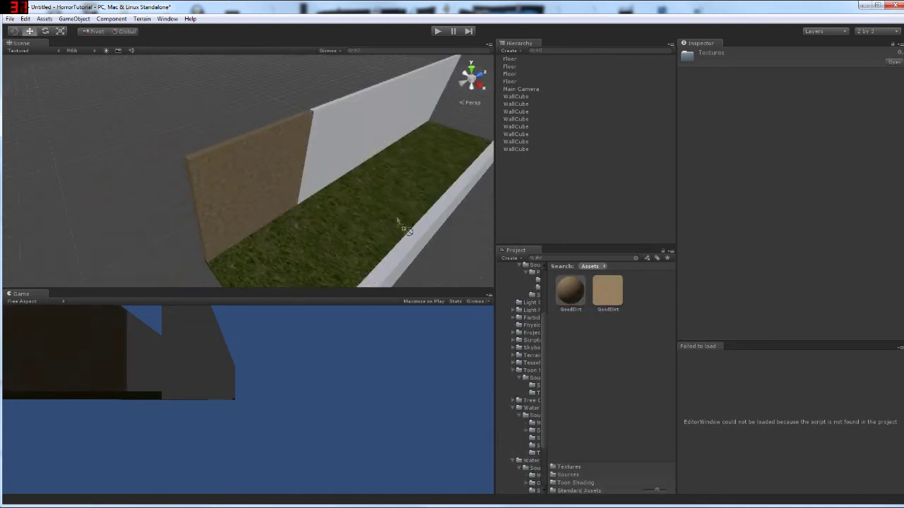
pyautogui.moveTo(376, 189); pyautogui.dragTo(378, 191)
pyautogui.moveTo(608, 292); pyautogui.dragTo(416, 129)
# Apply the GoodDirt texture to the remaining untextured wall cubes on both sides of the corridor.
pyautogui.keyDown('alt'); pyautogui.moveTo(427, 169); pyautogui.dragTo(346, 157); pyautogui.keyUp('alt')
pyautogui.moveTo(341, 159); pyautogui.dragTo(283, 151, button='right')
pyautogui.moveTo(608, 290); pyautogui.dragTo(350, 230)
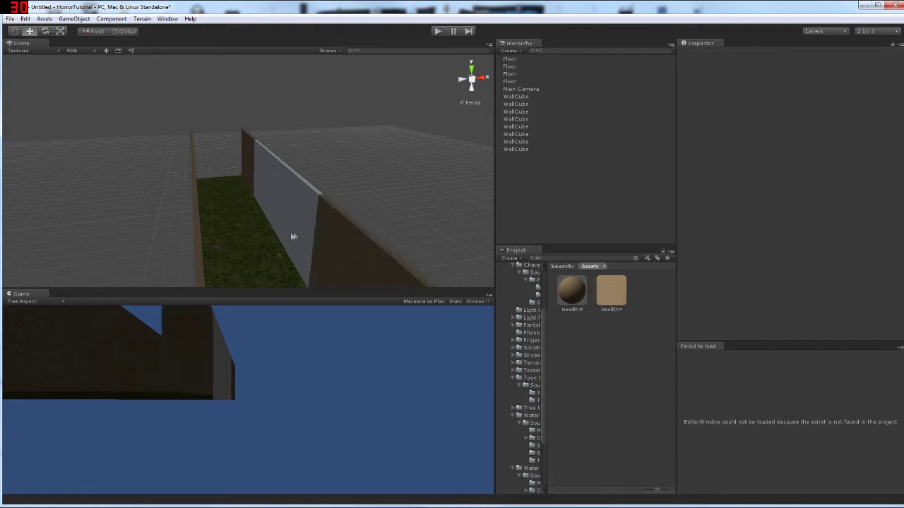
pyautogui.moveTo(607, 293); pyautogui.dragTo(289, 237)
pyautogui.scroll(3, 540, 330)
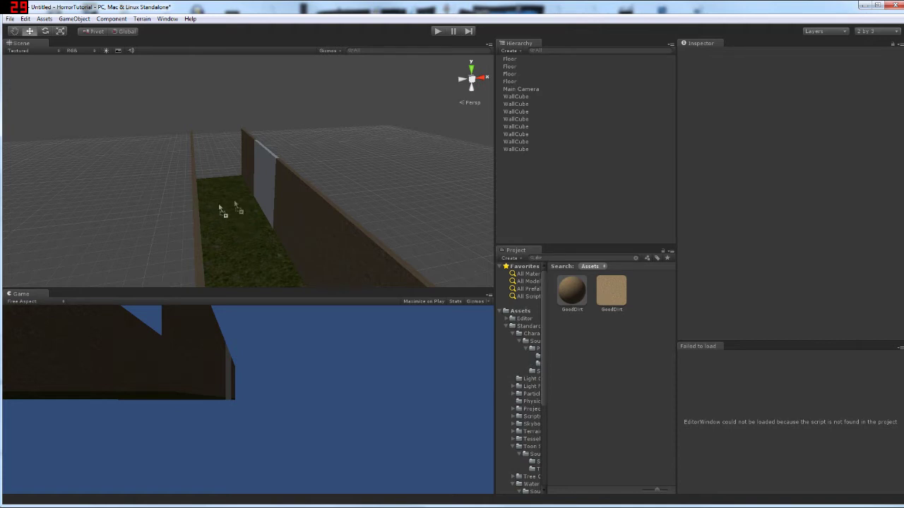
# Examine the dirt-textured walls along the corridor with scene lighting toggled, and restore the default lighting.
pyautogui.keyDown('alt'); pyautogui.moveTo(252, 208); pyautogui.dragTo(80, 90); pyautogui.keyUp('alt')
pyautogui.click(106, 50)
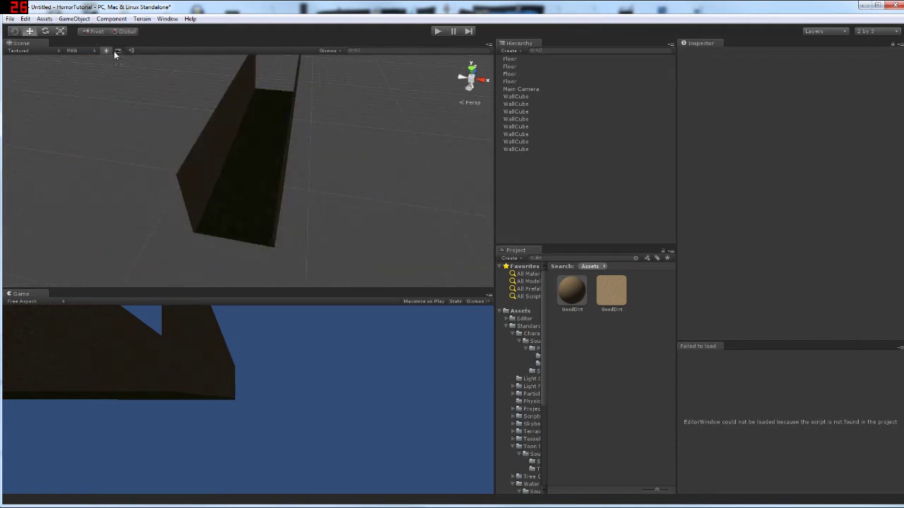
pyautogui.keyDown('alt'); pyautogui.moveTo(161, 119); pyautogui.dragTo(215, 188); pyautogui.keyUp('alt')
pyautogui.moveTo(215, 189); pyautogui.dragTo(209, 95, button='right')
pyautogui.click(106, 51)
pyautogui.keyDown('alt'); pyautogui.moveTo(145, 98); pyautogui.dragTo(152, 132); pyautogui.keyUp('alt')
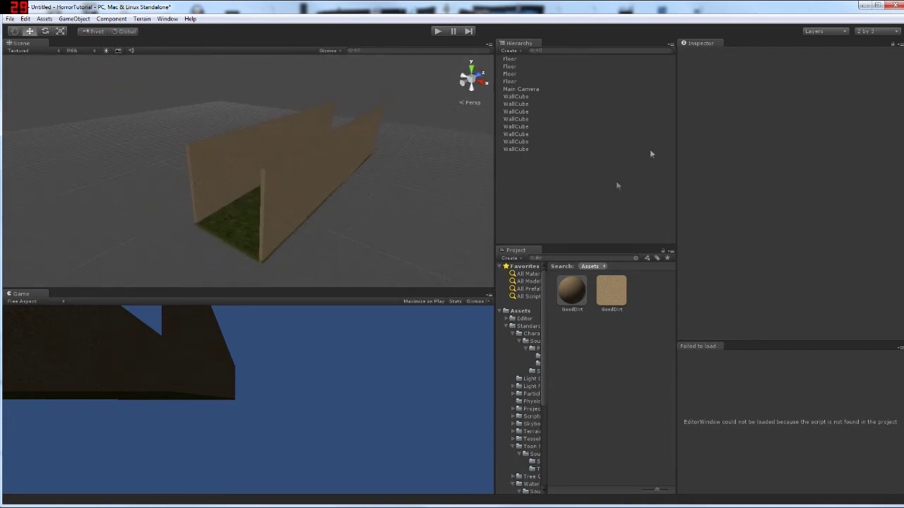
# Search the project assets for "first" and place the First Person Controller prefab inside the corridor.
pyautogui.press('BackSpace')
pyautogui.press('BackSpace')
pyautogui.press('BackSpace')
pyautogui.write('firs')
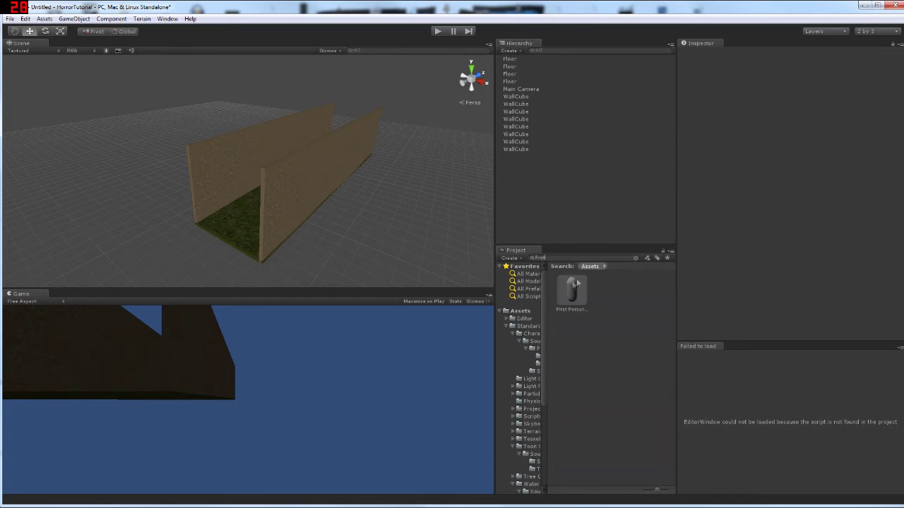
pyautogui.keyDown('alt'); pyautogui.moveTo(323, 210); pyautogui.dragTo(393, 187); pyautogui.keyUp('alt')
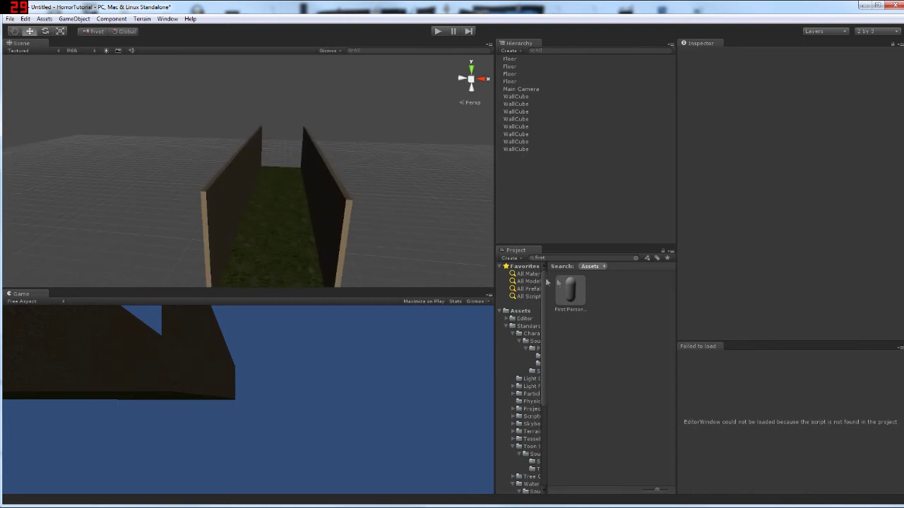
pyautogui.moveTo(569, 284); pyautogui.dragTo(283, 215)
# Position the First Person Controller between the walls just above the grass floor, at about X -4.29, Y 2.26, Z 2.25.
pyautogui.moveTo(281, 182); pyautogui.dragTo(281, 159)
pyautogui.moveTo(286, 190); pyautogui.dragTo(311, 120, button='right')
pyautogui.press('w')
pyautogui.moveTo(258, 85); pyautogui.dragTo(257, 123)
pyautogui.press('w')
pyautogui.moveTo(260, 127); pyautogui.dragTo(234, 96, button='right')
pyautogui.press('s')
pyautogui.press('s')
pyautogui.moveTo(239, 71); pyautogui.dragTo(221, 83)
pyautogui.moveTo(221, 82); pyautogui.dragTo(158, 205, button='right')
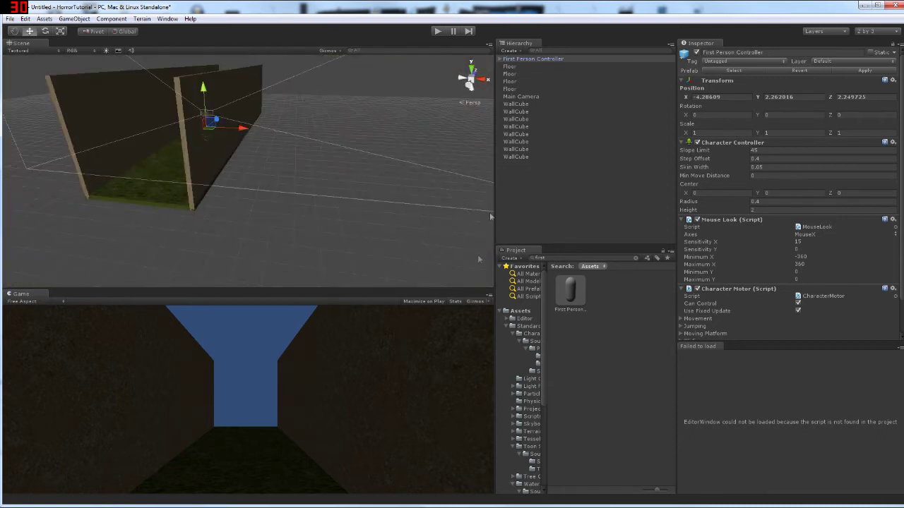
# Play-test the game with the game view maximized, walk around the corridor as the First Person Controller, and stop playing.
pyautogui.click(437, 32)
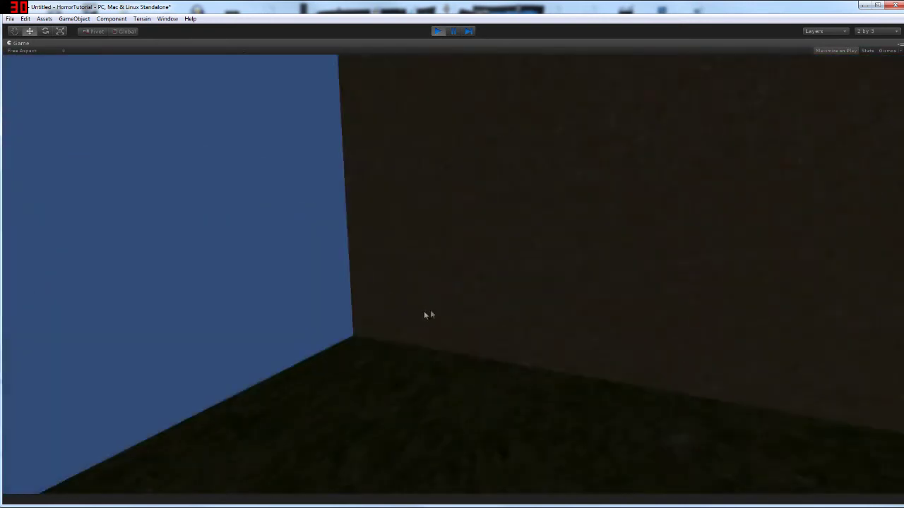
pyautogui.press('a')
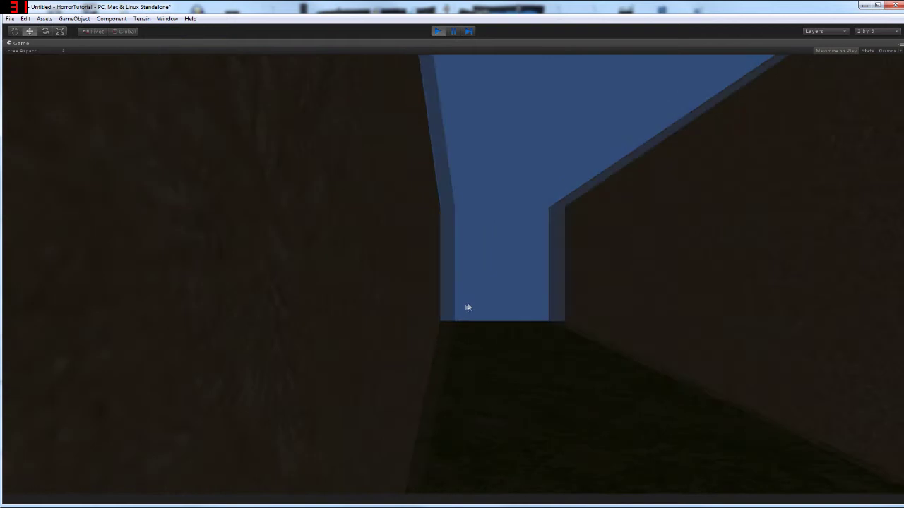
pyautogui.press('s')
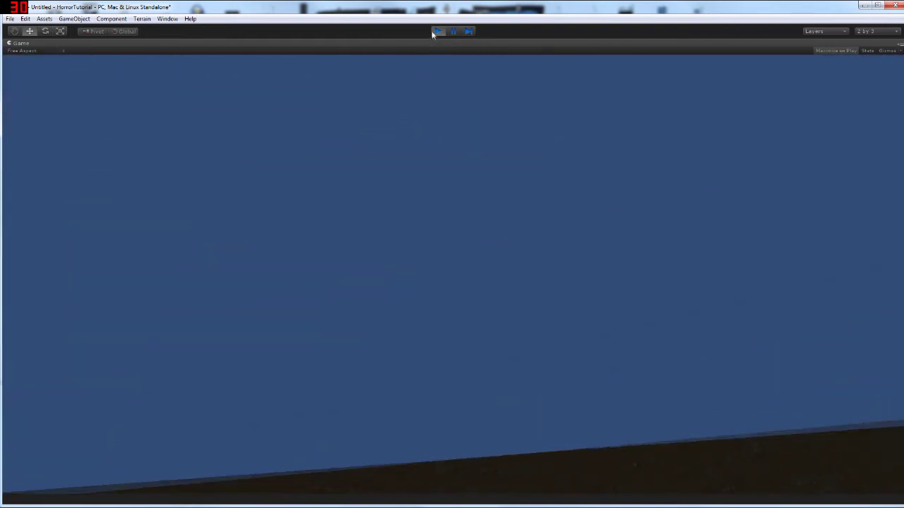
pyautogui.click(436, 31)
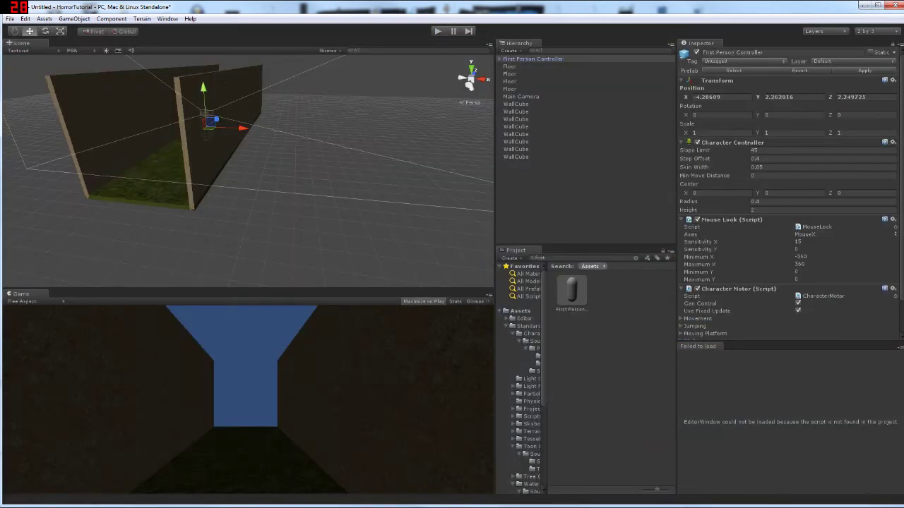
# Duplicate the four Floor cubes and vertex-snap the copies onto the tops of the walls as a ceiling, at about Y 5.91.
pyautogui.moveTo(414, 66); pyautogui.dragTo(264, 119, button='right')
pyautogui.keyDown('alt'); pyautogui.moveTo(263, 119); pyautogui.dragTo(272, 173); pyautogui.keyUp('alt')
pyautogui.click(251, 195)
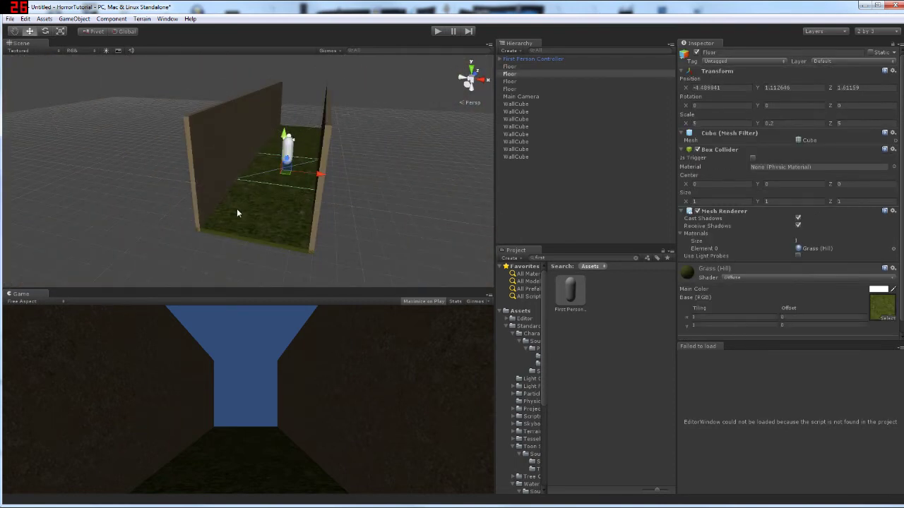
pyautogui.click(270, 191)
pyautogui.keyDown('shift'); pyautogui.click(514, 90); pyautogui.keyUp('shift')
pyautogui.press('a')
pyautogui.moveTo(382, 115); pyautogui.dragTo(343, 126, button='right')
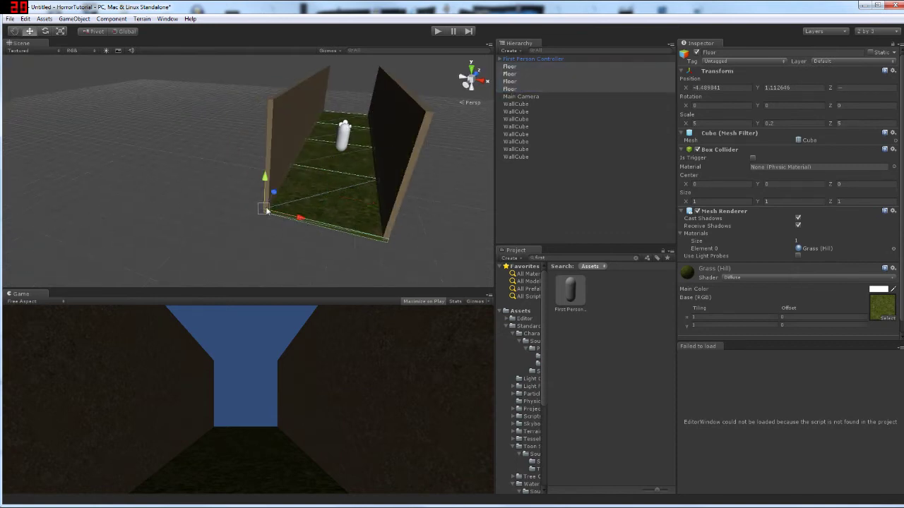
pyautogui.moveTo(267, 211); pyautogui.dragTo(271, 106)
pyautogui.hotkey('ctrl', 'z')
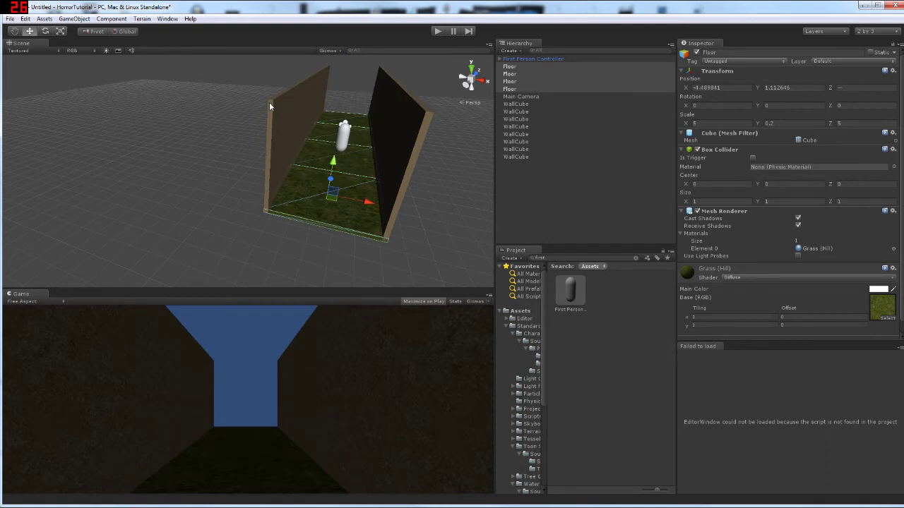
pyautogui.hotkey('ctrl', 'd')
pyautogui.press('v')
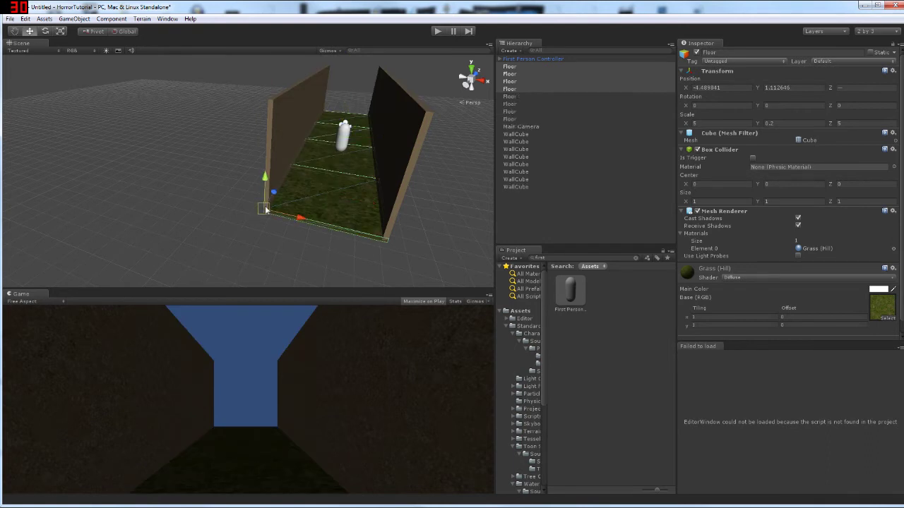
pyautogui.moveTo(265, 211); pyautogui.dragTo(325, 137)
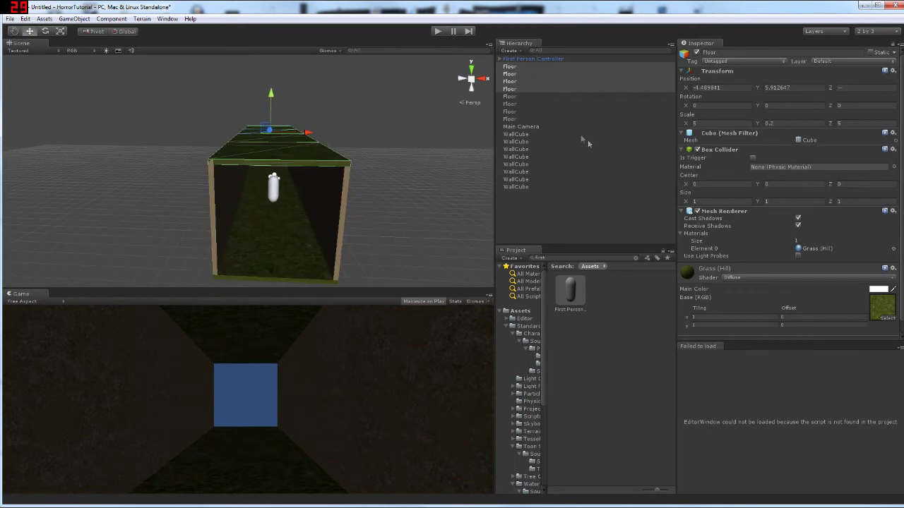
# Examine the roofed corridor from both ends and from inside, up to the First Person Controller.
pyautogui.moveTo(316, 161); pyautogui.dragTo(372, 150, button='right')
pyautogui.press('w')
pyautogui.press('a')
pyautogui.keyDown('alt'); pyautogui.moveTo(372, 149); pyautogui.dragTo(323, 147); pyautogui.keyUp('alt')
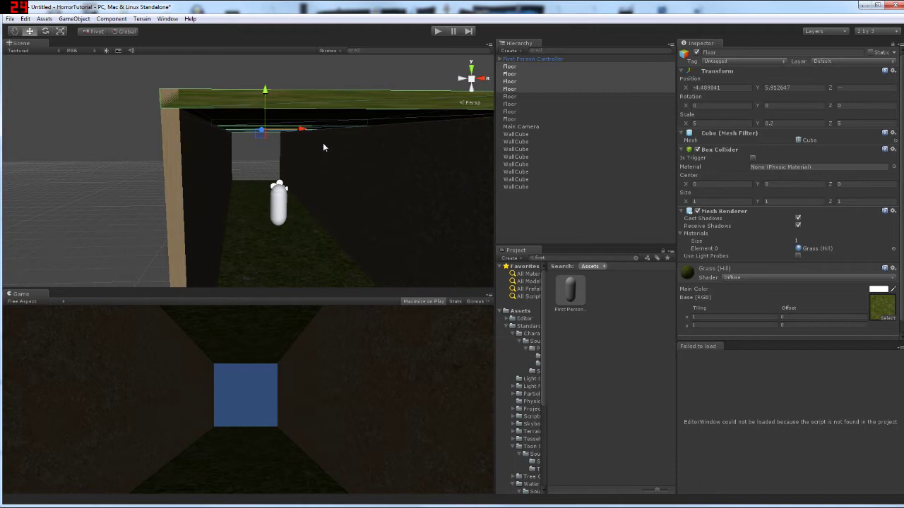
pyautogui.moveTo(307, 134); pyautogui.dragTo(639, 171, button='right')
pyautogui.press('w')
pyautogui.press('w')
pyautogui.keyDown('alt'); pyautogui.moveTo(224, 170); pyautogui.dragTo(327, 166); pyautogui.keyUp('alt')
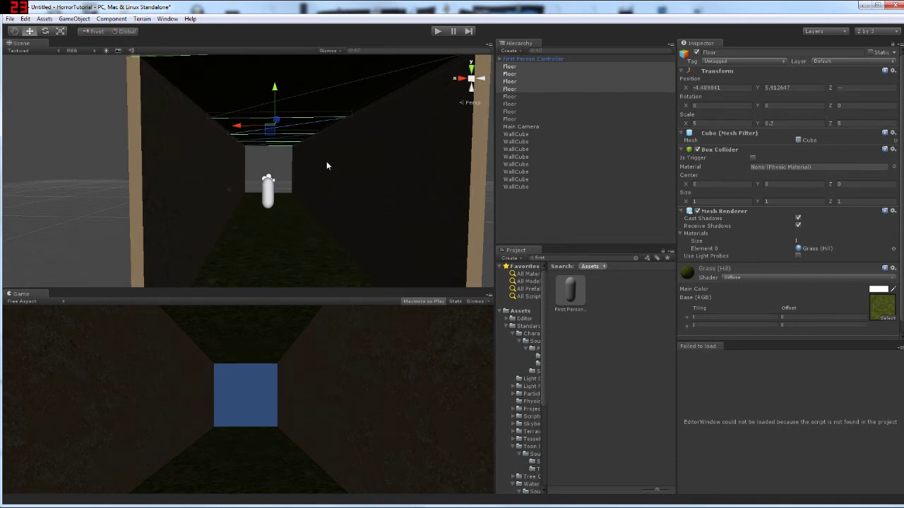
pyautogui.moveTo(256, 185)
pyautogui.mouseDown(button='right')
pyautogui.moveTo(273, 158)
pyautogui.moveTo(264, 195)
pyautogui.mouseUp(button='right')
pyautogui.press('w')
pyautogui.keyDown('alt'); pyautogui.moveTo(264, 195); pyautogui.dragTo(207, 235); pyautogui.keyUp('alt')
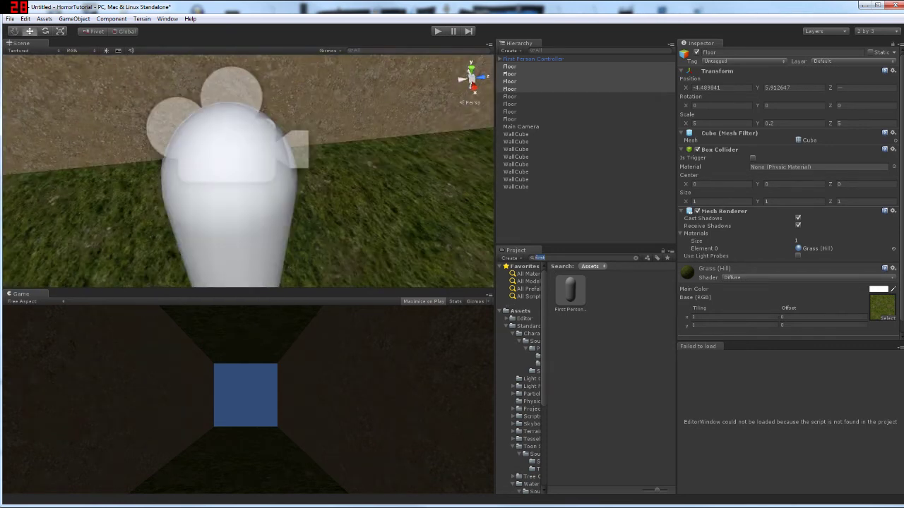
# Search the project assets for "torch" and clear the search.
pyautogui.write('torc')
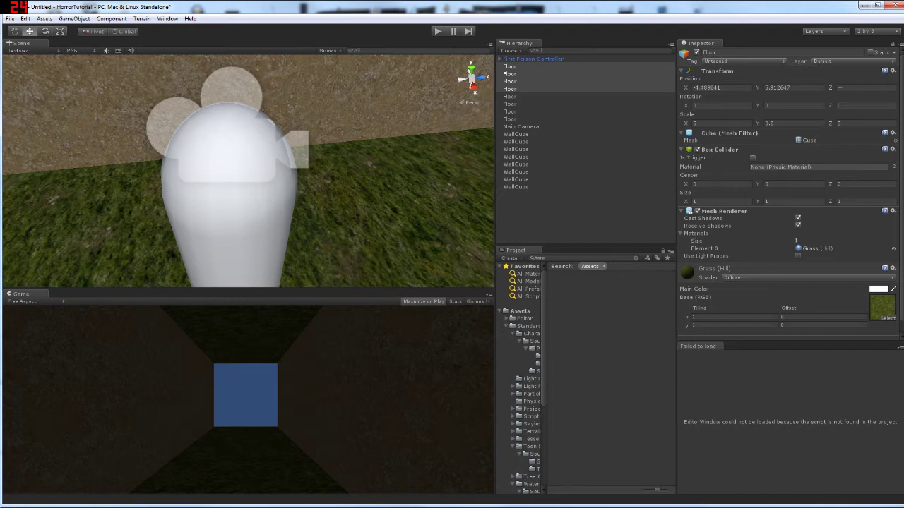
pyautogui.press('BackSpace')
pyautogui.press('BackSpace')
pyautogui.press('BackSpace')
pyautogui.press('BackSpace')
pyautogui.press('BackSpace')
# Select the First Person Controller and frame it in the scene view.
pyautogui.keyDown('alt'); pyautogui.moveTo(309, 238); pyautogui.dragTo(432, 122); pyautogui.keyUp('alt')
pyautogui.click(523, 59)
pyautogui.moveTo(318, 97); pyautogui.dragTo(310, 92, button='right')
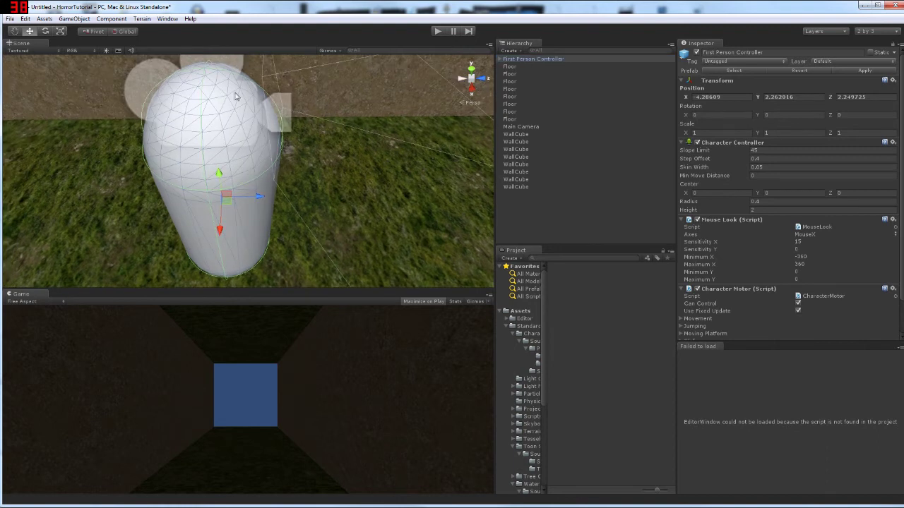
pyautogui.press('f')
pyautogui.scroll(8, 226, 135)
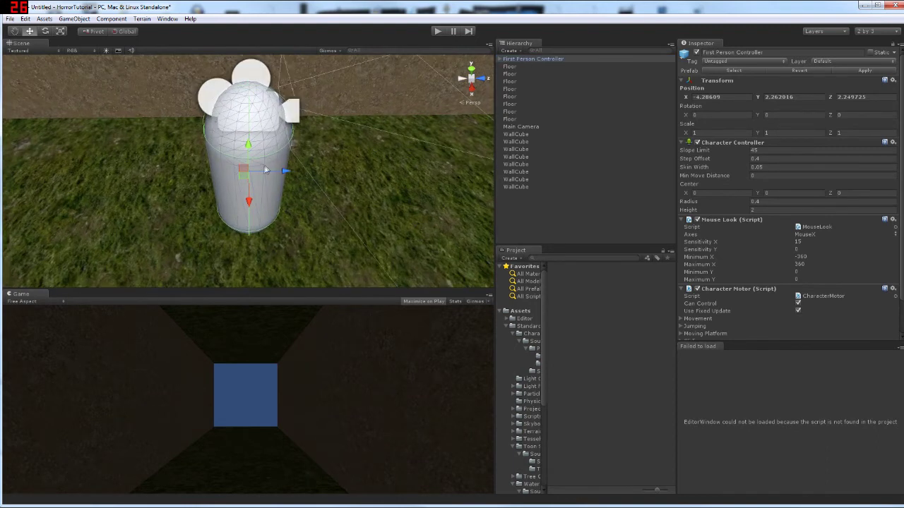
pyautogui.click(86, 18)
pyautogui.moveTo(91, 44)
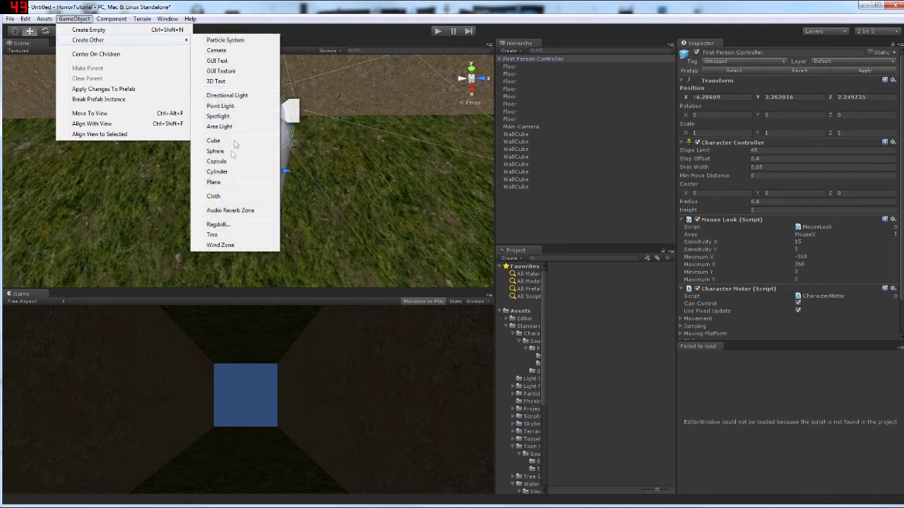
pyautogui.click(217, 162)
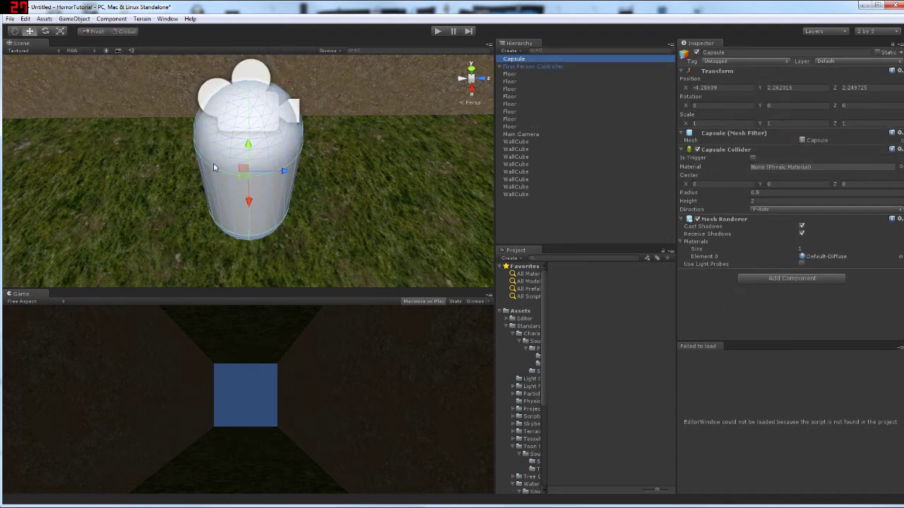
pyautogui.press('Delete')
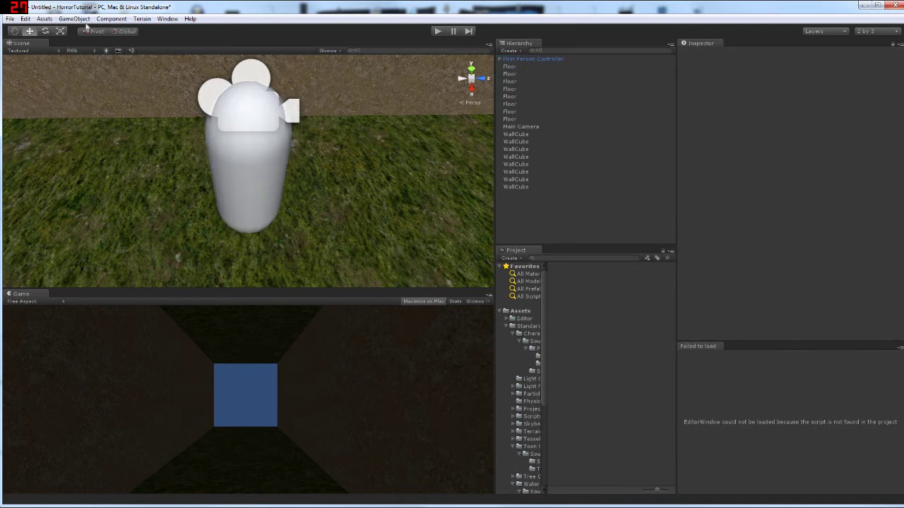
# Create a cylinder, lay it horizontal with an X rotation of 90, and move it along Z in front of the First Person Controller.
pyautogui.click(83, 19)
pyautogui.moveTo(95, 45)
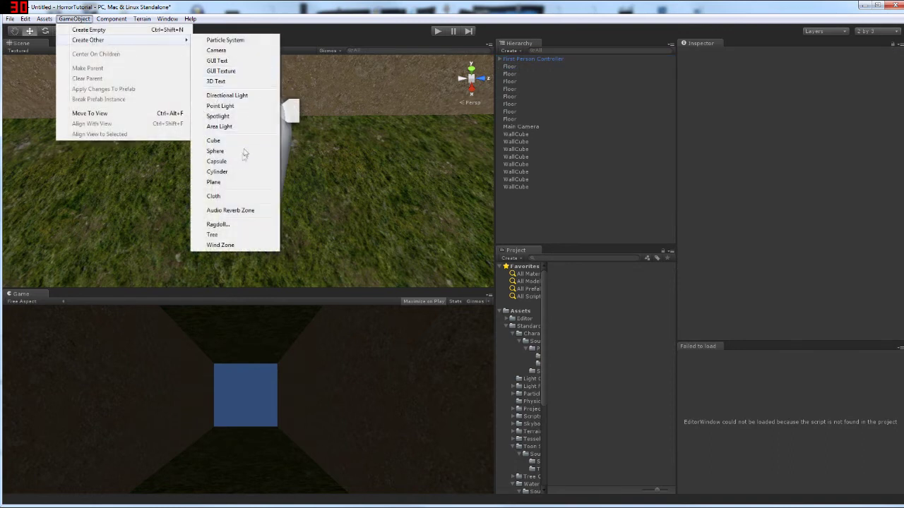
pyautogui.click(217, 171)
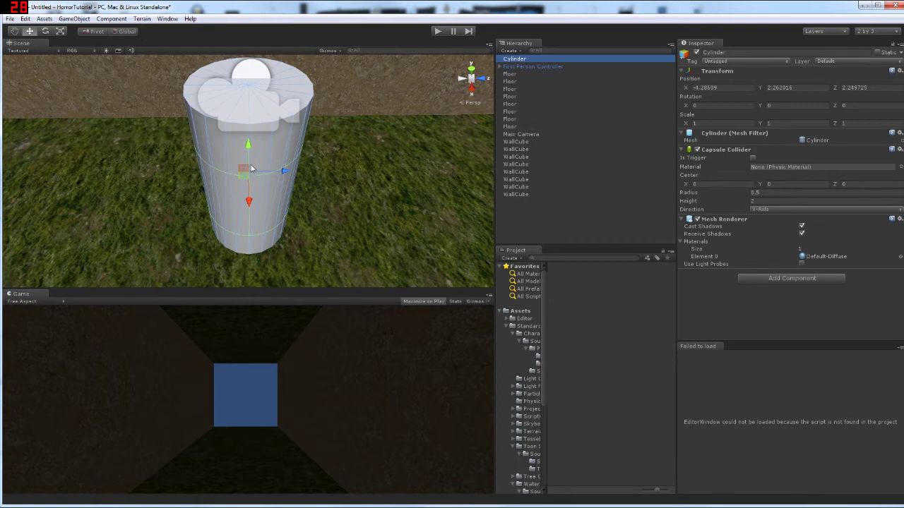
pyautogui.moveTo(252, 154); pyautogui.dragTo(370, 150)
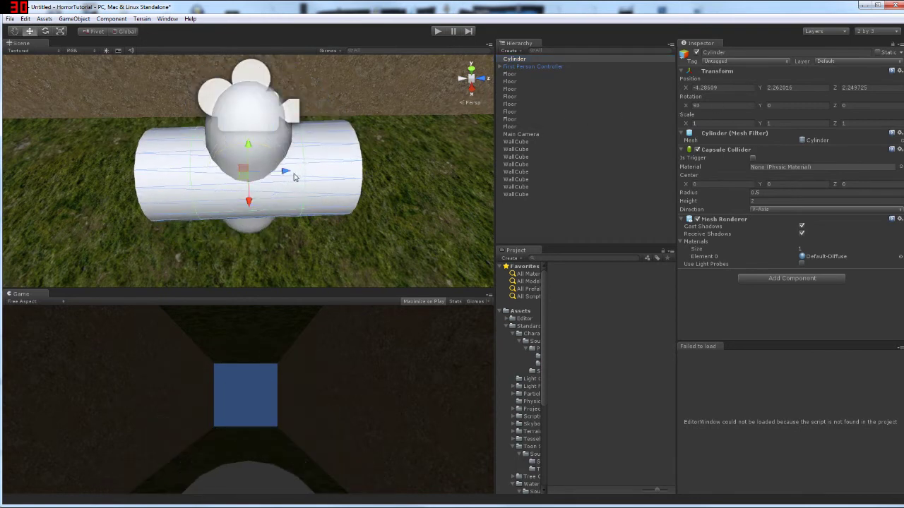
pyautogui.moveTo(294, 177); pyautogui.dragTo(344, 170)
# Scale the cylinder down to X 0.2, Y 0.3 and Z 0.2.
pyautogui.press('e')
pyautogui.press('r')
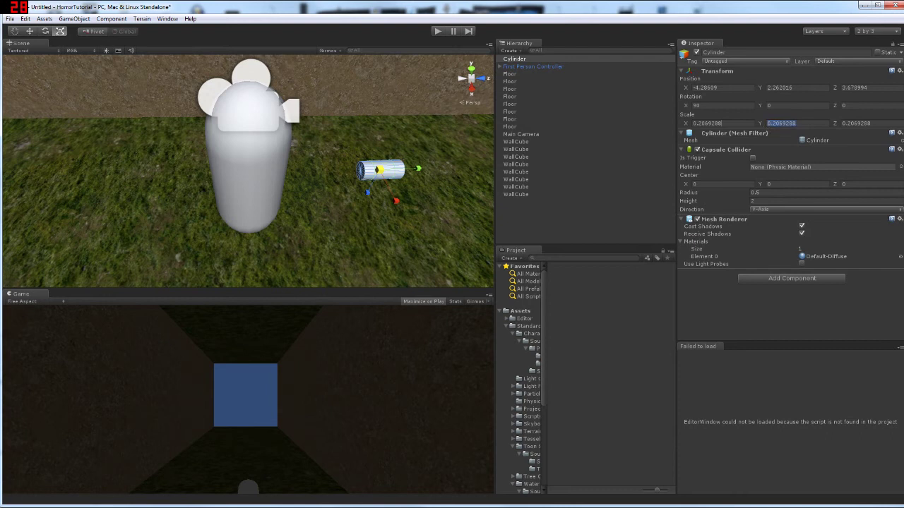
pyautogui.write('0.20.')
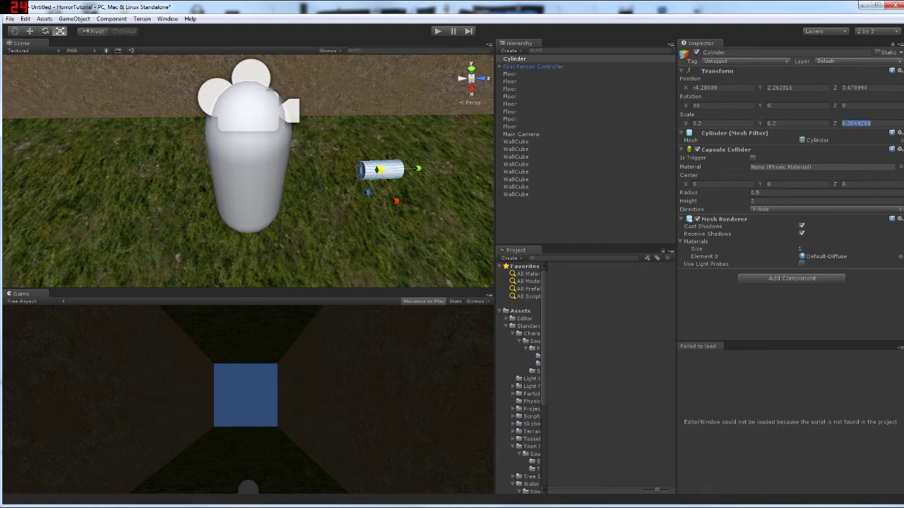
pyautogui.write('0.2')
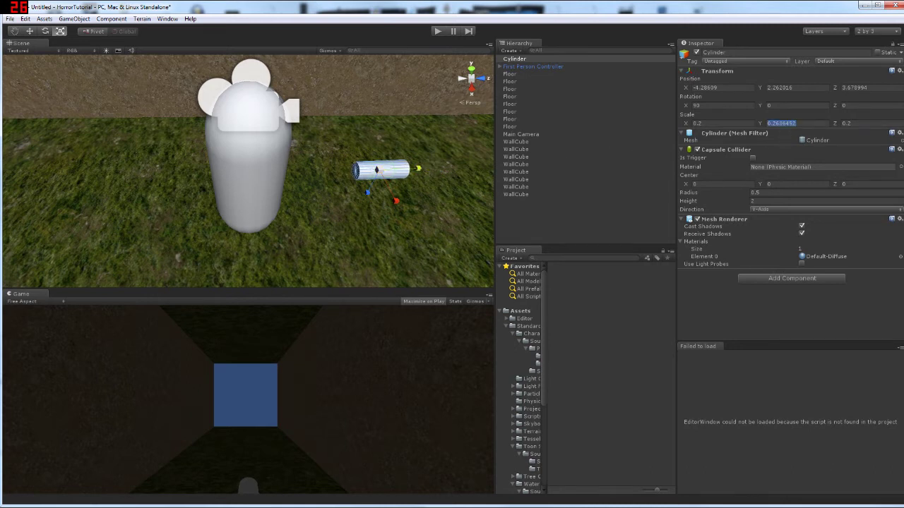
pyautogui.write('3')
pyautogui.press('BackSpace')
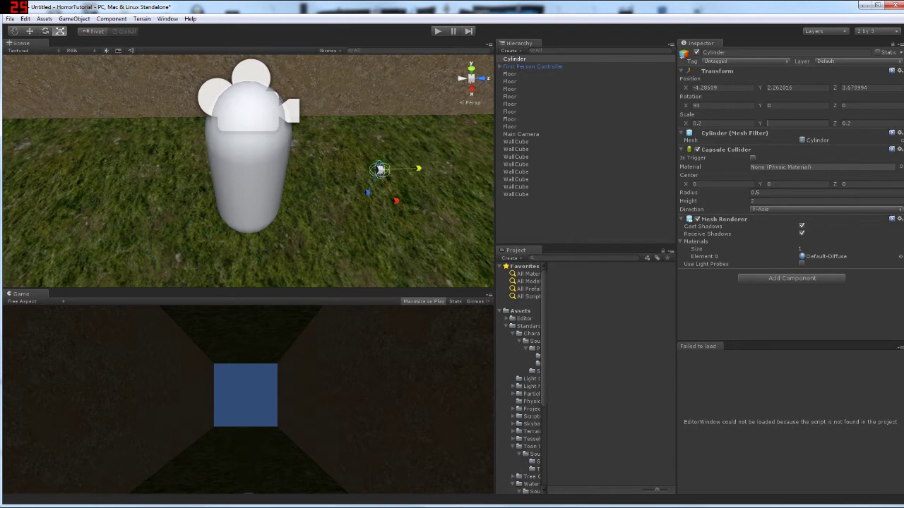
pyautogui.write('0.4')
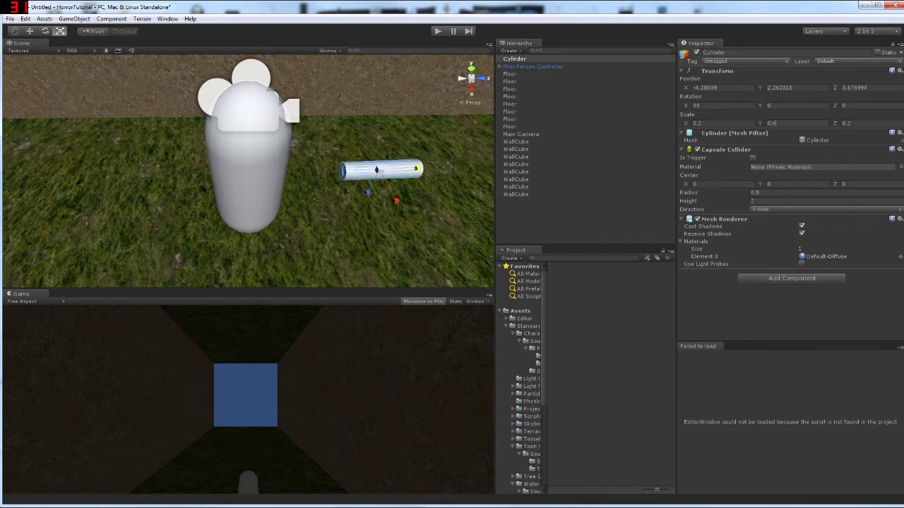
pyautogui.press('BackSpace')
pyautogui.write('3')
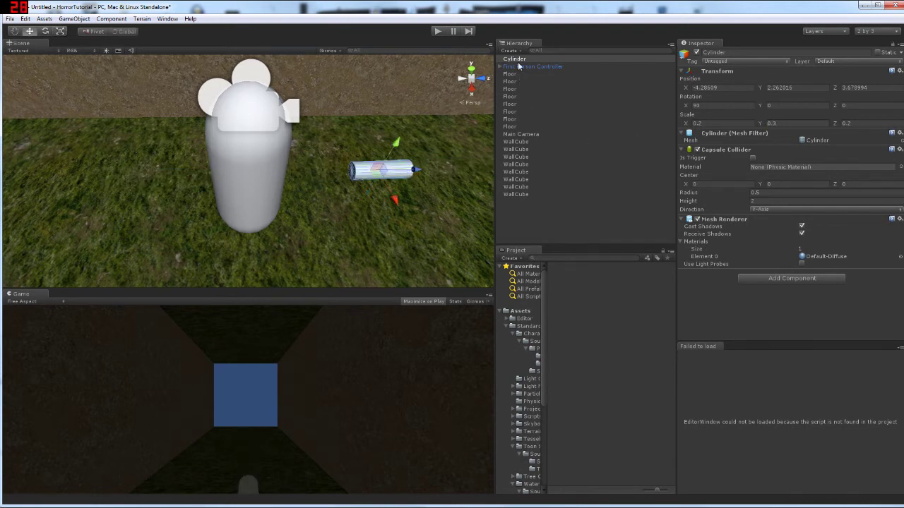
# Duplicate the scaled cylinder.
pyautogui.click(518, 60)
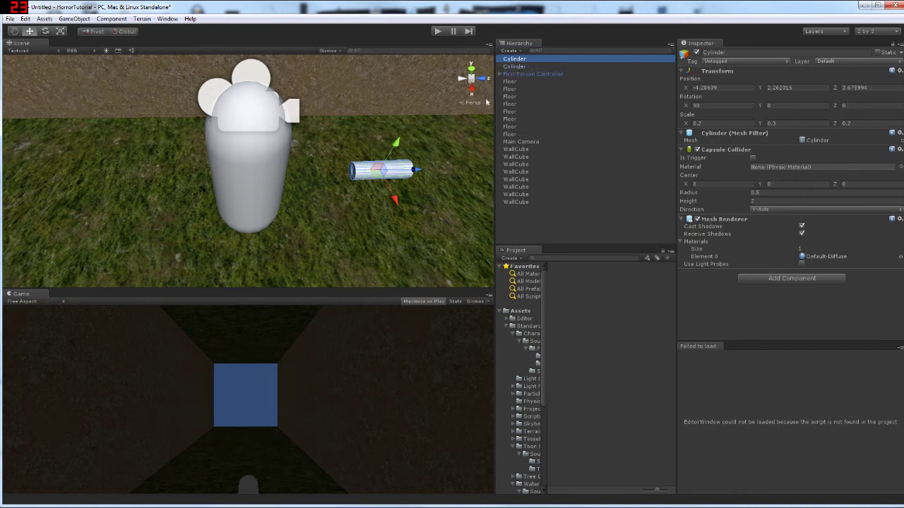
# Scale the duplicated cylinder to X 0.25, Y 0.1 and Z 0.25 to form the torch head.
pyautogui.click(699, 123)
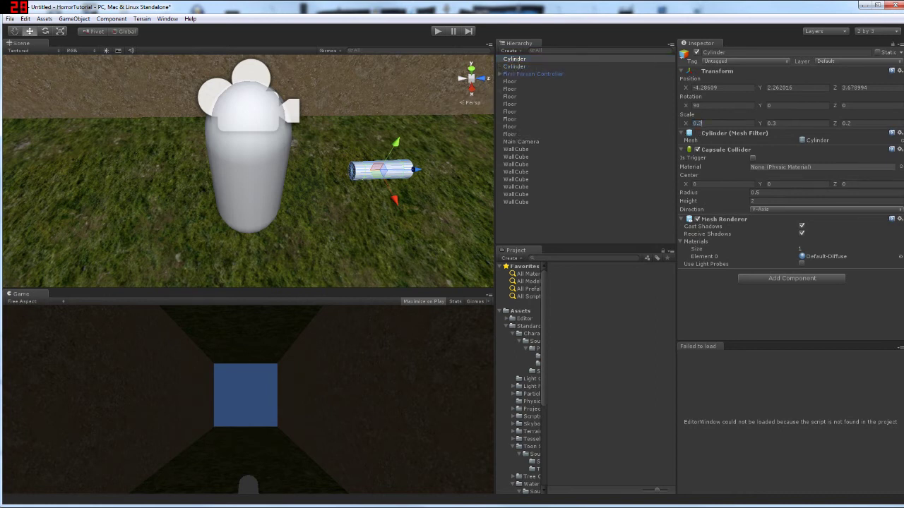
pyautogui.write('0.3')
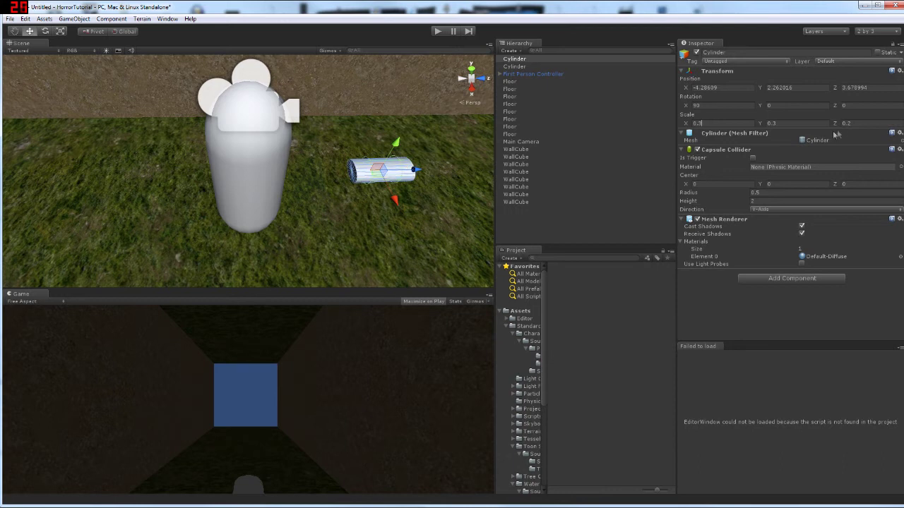
pyautogui.press('BackSpace')
pyautogui.write('25')
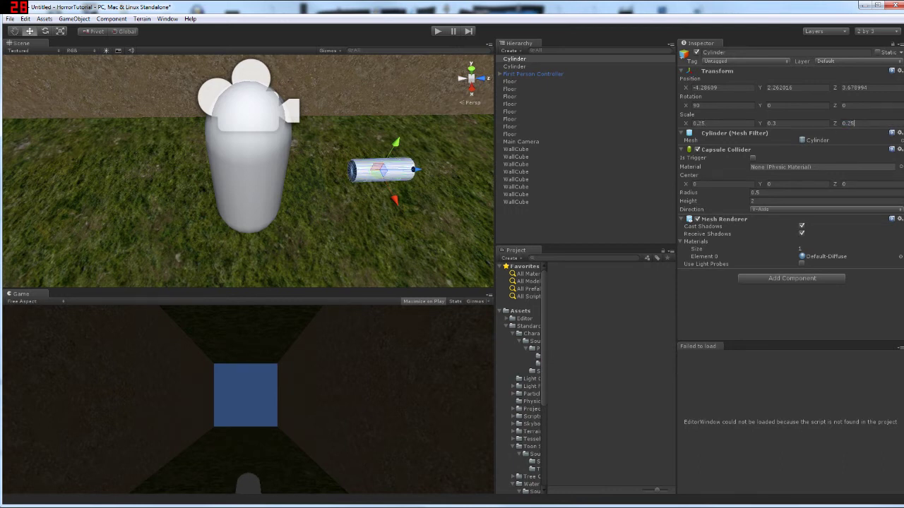
pyautogui.press('BackSpace')
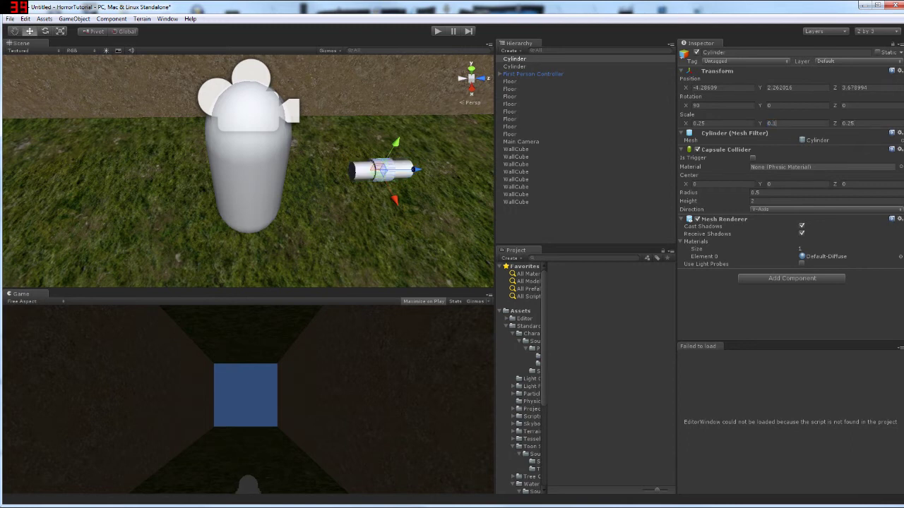
# Move the torch head along Z to about 4.02 at the body's front end and align its height at Y about 2.285.
pyautogui.moveTo(366, 188); pyautogui.dragTo(363, 156, button='right')
pyautogui.moveTo(354, 154); pyautogui.dragTo(397, 150)
pyautogui.moveTo(386, 167); pyautogui.dragTo(395, 135, button='right')
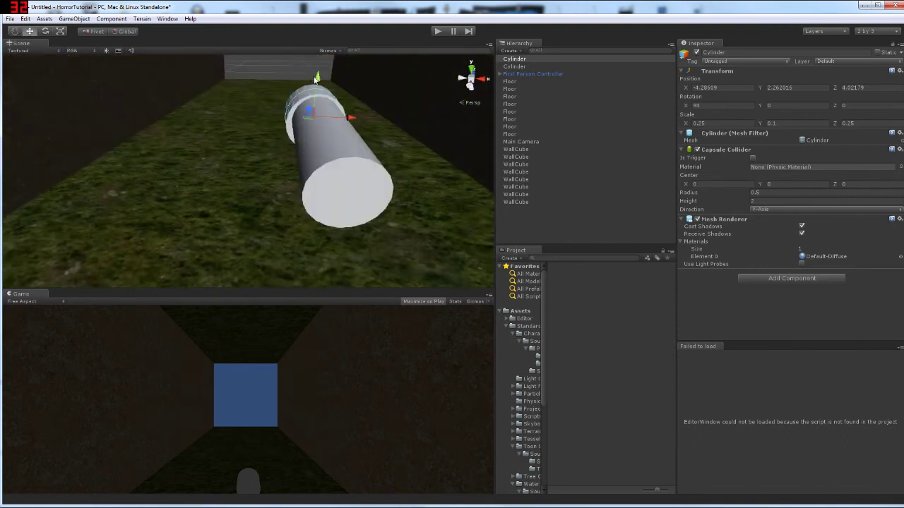
pyautogui.moveTo(316, 79); pyautogui.dragTo(318, 75)
pyautogui.moveTo(287, 103); pyautogui.dragTo(516, 139, button='right')
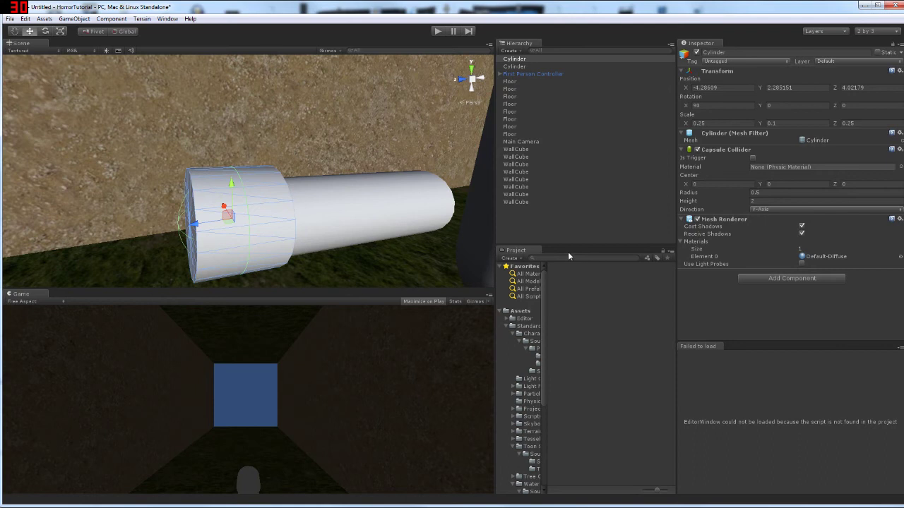
# Show the Editor folder's contents and collapse the Standard Assets folder in the project.
pyautogui.click(521, 311)
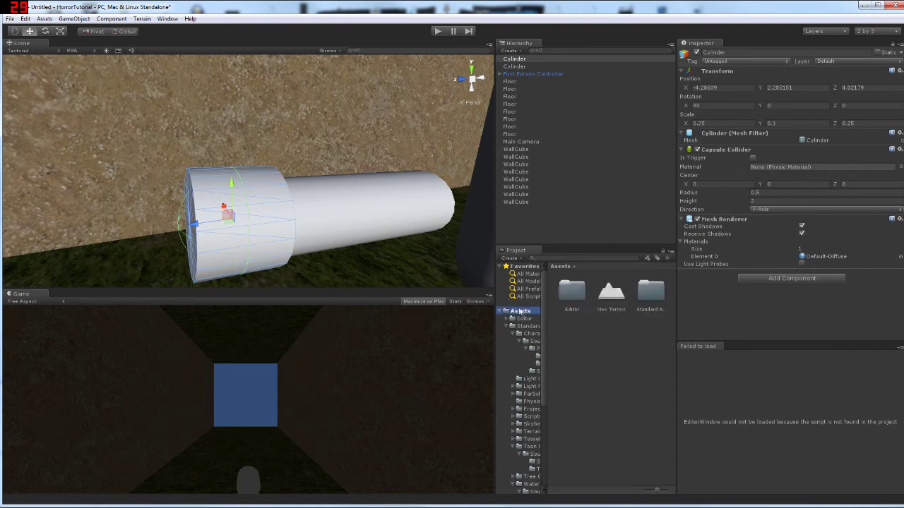
pyautogui.click(524, 319)
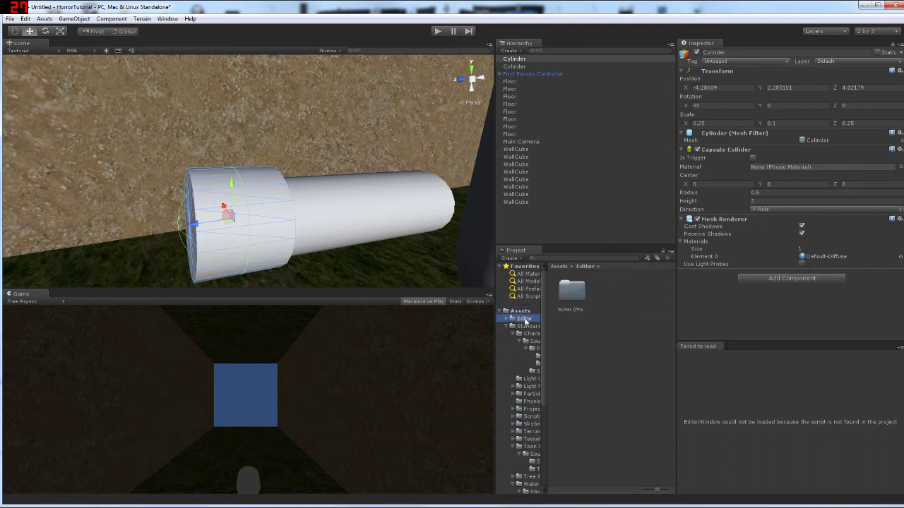
pyautogui.click(510, 326)
# Parent the torch's body cylinder to its head, and move the torch beside the First Person Controller to about X -3.4, Y 2.4, Z 3.8.
pyautogui.keyDown('alt'); pyautogui.moveTo(339, 243); pyautogui.dragTo(357, 236); pyautogui.keyUp('alt')
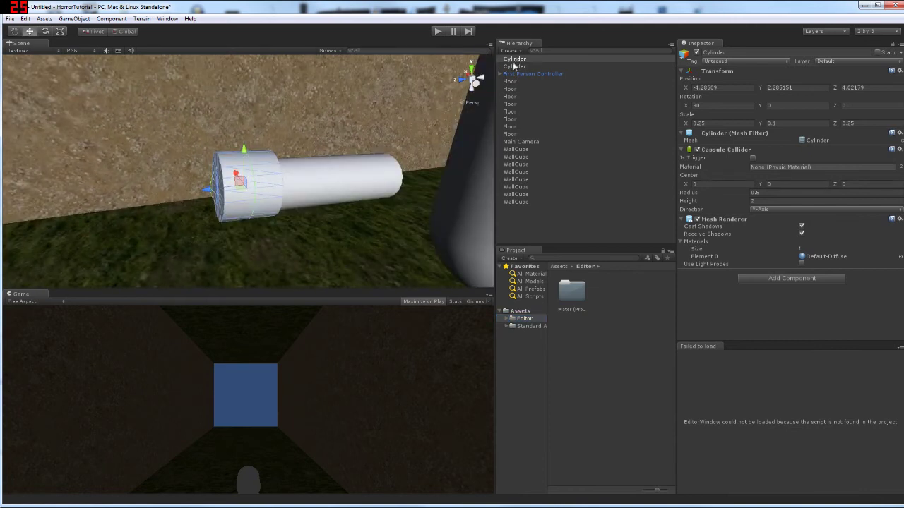
pyautogui.moveTo(514, 67); pyautogui.dragTo(518, 61)
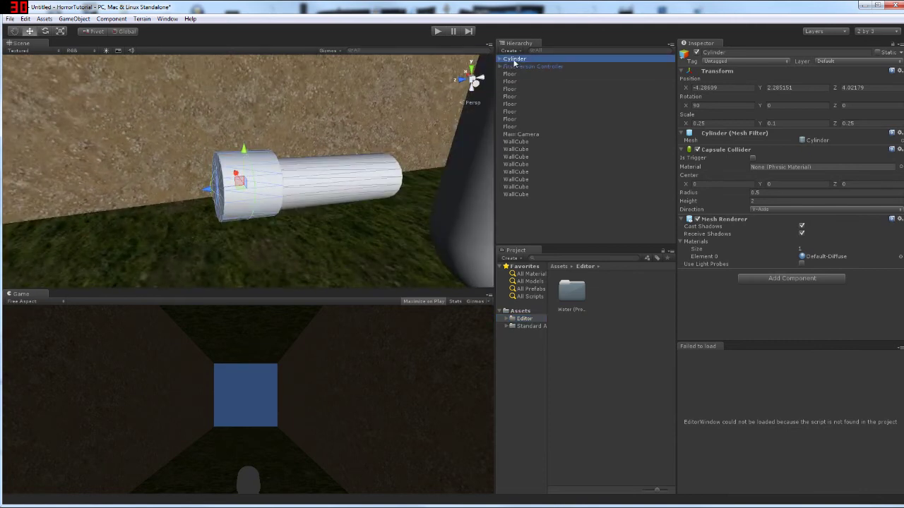
pyautogui.moveTo(208, 190)
pyautogui.mouseDown()
pyautogui.moveTo(241, 188)
pyautogui.moveTo(220, 189)
pyautogui.mouseUp()
pyautogui.keyDown('alt'); pyautogui.moveTo(222, 190); pyautogui.dragTo(362, 176); pyautogui.keyUp('alt')
pyautogui.moveTo(281, 177); pyautogui.dragTo(181, 161)
pyautogui.moveTo(242, 193); pyautogui.dragTo(308, 161, button='right')
pyautogui.press('a')
pyautogui.press('w')
pyautogui.keyDown('alt'); pyautogui.moveTo(308, 161); pyautogui.dragTo(389, 188); pyautogui.keyUp('alt')
pyautogui.moveTo(301, 221)
pyautogui.keyDown('alt'); pyautogui.mouseDown()
pyautogui.moveTo(337, 218)
pyautogui.moveTo(310, 212)
pyautogui.mouseUp(); pyautogui.keyUp('alt')
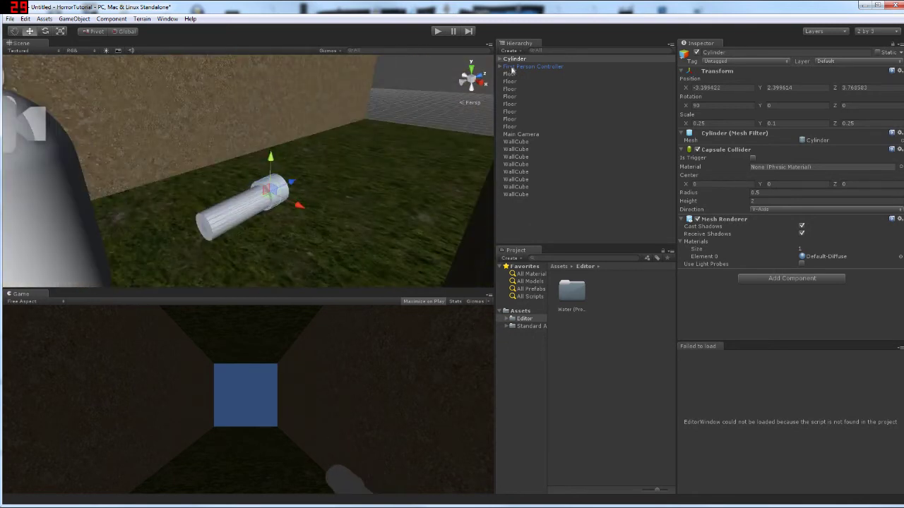
# Parent the torch to the First Person Controller's Main Camera and play-test the scene.
pyautogui.click(500, 66)
pyautogui.moveTo(513, 58); pyautogui.dragTo(526, 81)
pyautogui.click(437, 32)
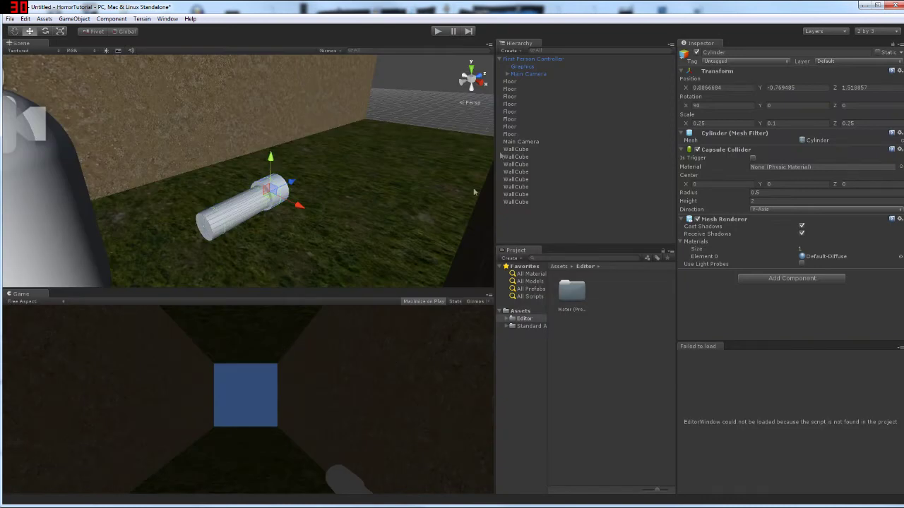
# Move the torch forward to Z about 1.95, rotate it to Y about 352.3, and play-test the scene.
pyautogui.click(507, 75)
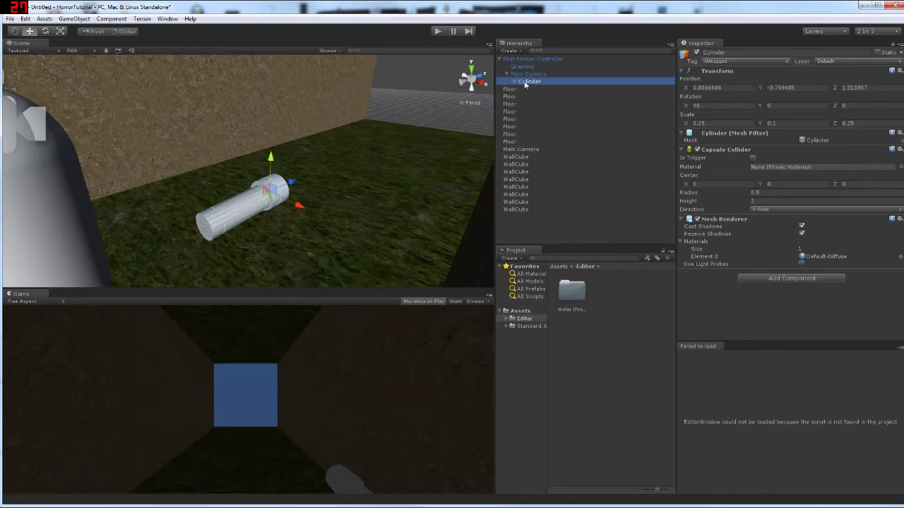
pyautogui.moveTo(293, 185); pyautogui.dragTo(327, 195)
pyautogui.press('e')
pyautogui.press('w')
pyautogui.click(438, 32)
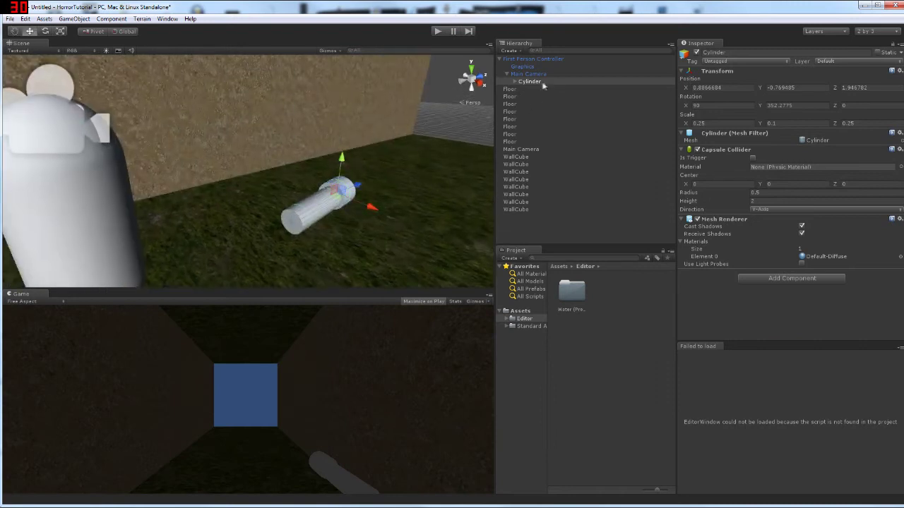
# Duplicate the First Person Controller's Main Camera and delete the torch from the original camera.
pyautogui.click(529, 81)
pyautogui.click(532, 74)
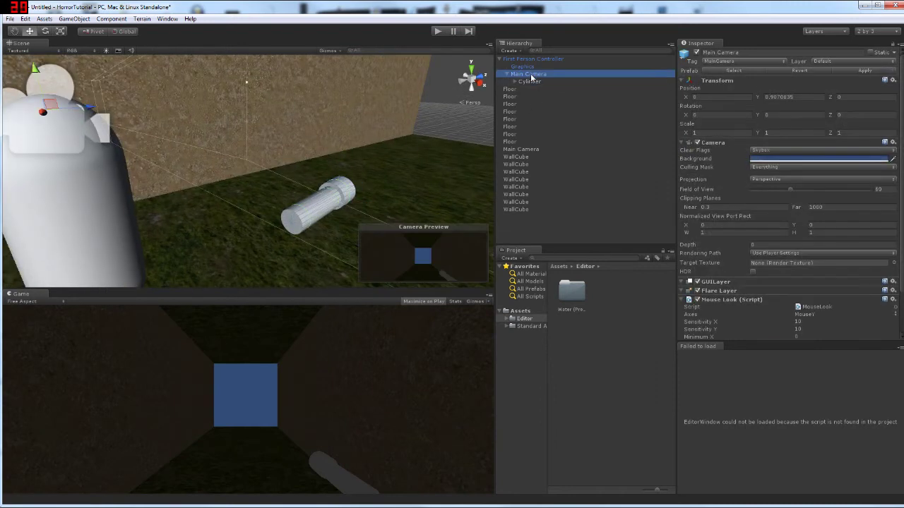
pyautogui.hotkey('ctrl', 'd')
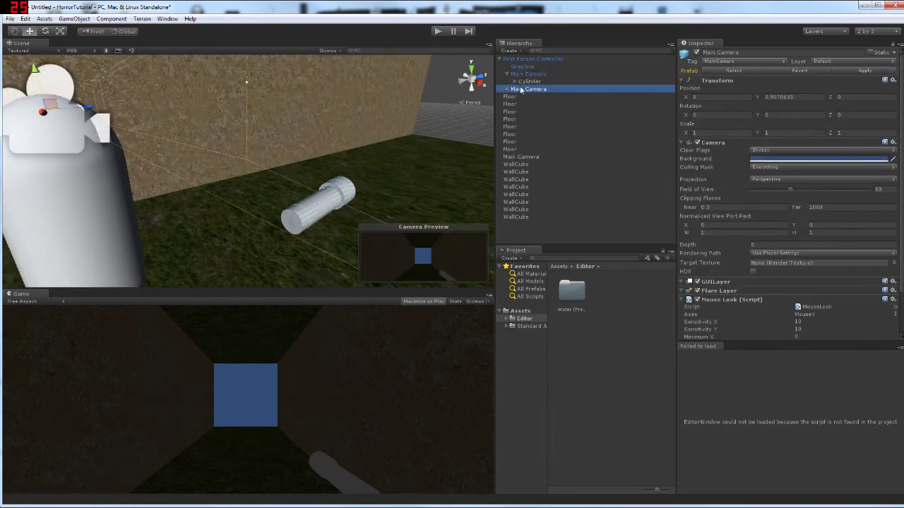
pyautogui.click(508, 89)
pyautogui.click(525, 83)
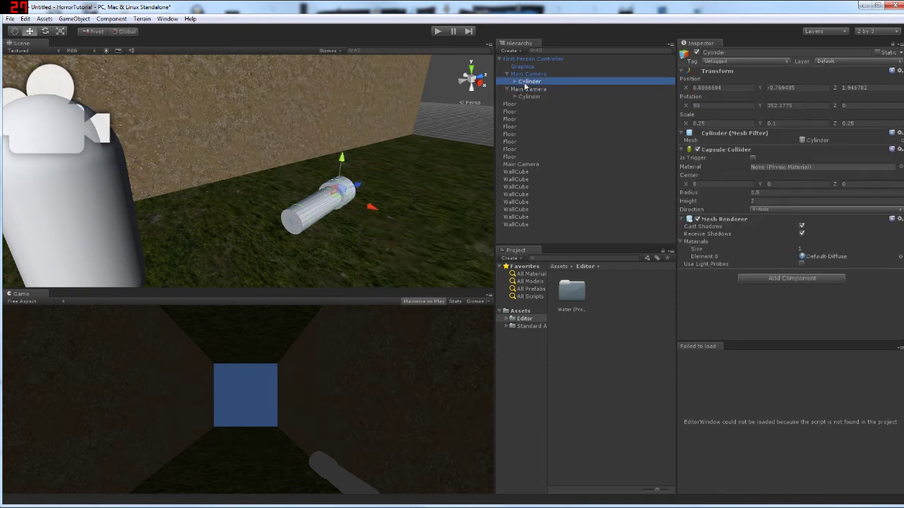
pyautogui.press('Delete')
# Add a new layer named Torch as User Layer 8.
pyautogui.click(529, 89)
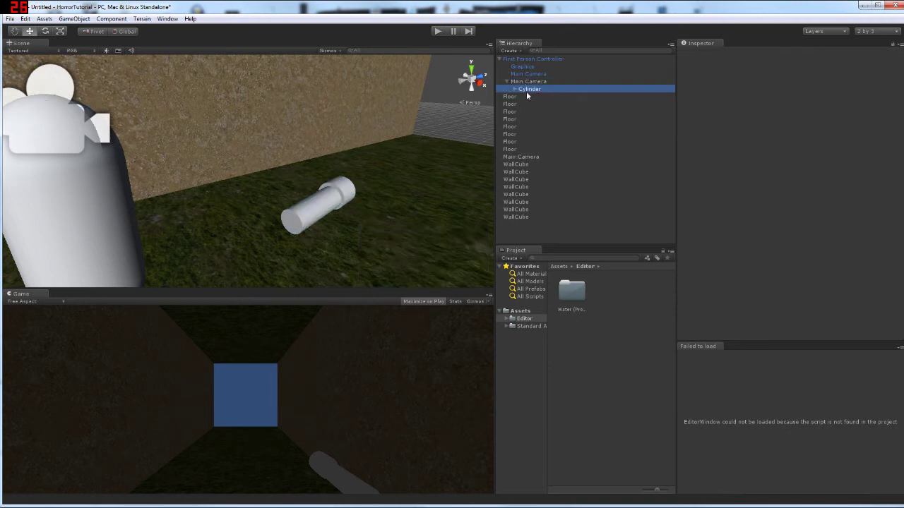
pyautogui.click(828, 62)
pyautogui.click(836, 117)
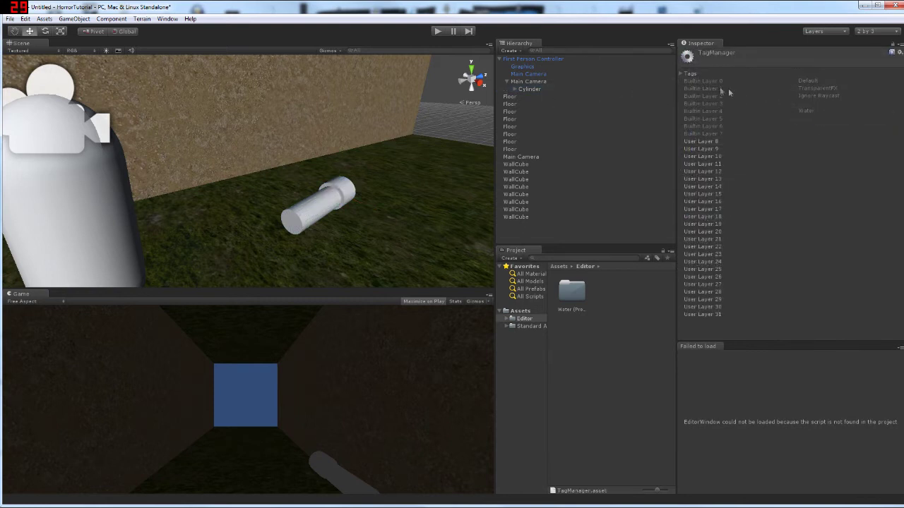
pyautogui.click(736, 142)
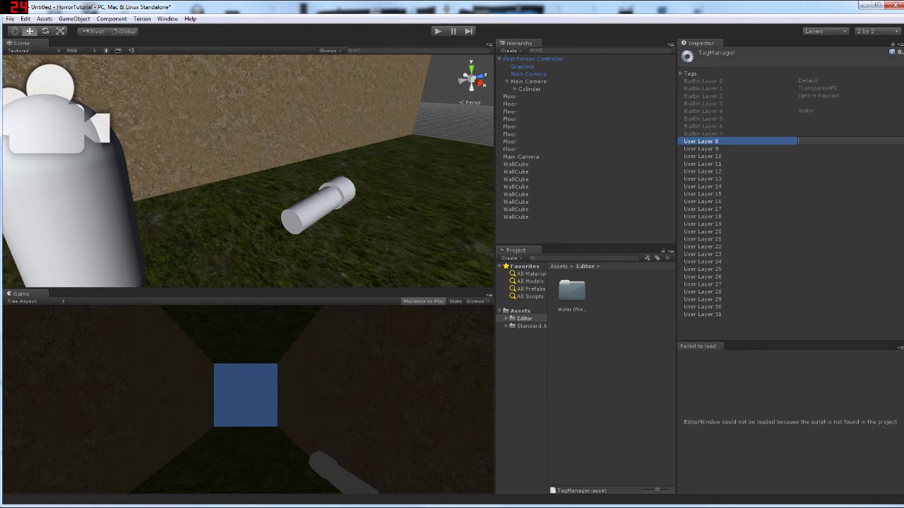
pyautogui.press('capslock')
pyautogui.press('capslock')
pyautogui.write('Tel')
pyautogui.press('Return')
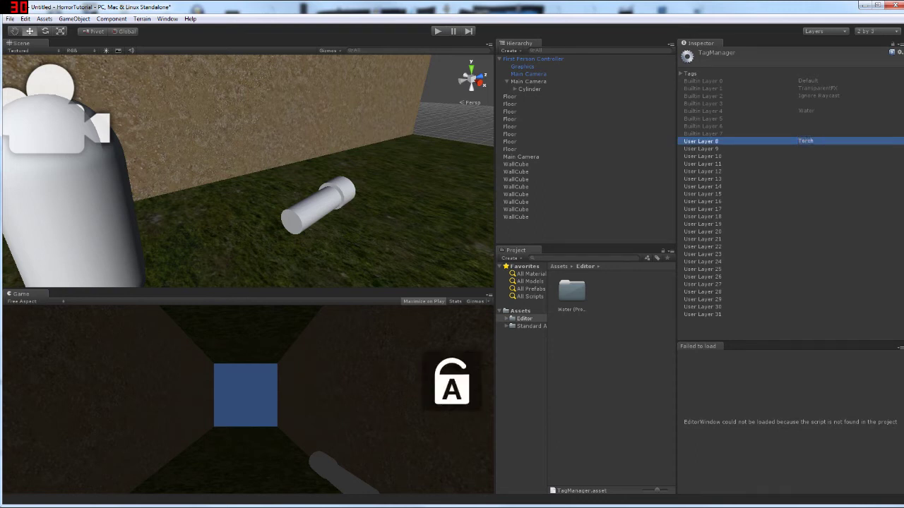
# Limit the duplicated camera's Culling Mask to the Torch layer only and set its Clear Flags to Depth only.
pyautogui.click(541, 82)
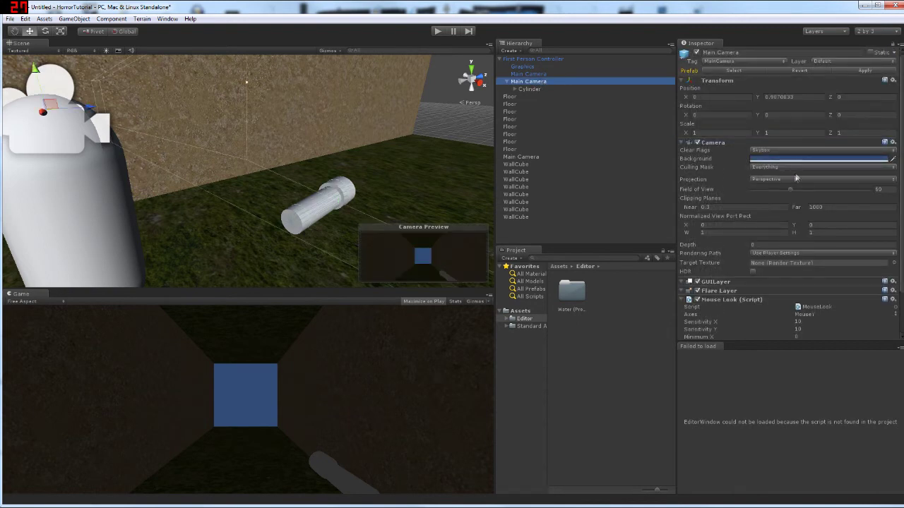
pyautogui.click(526, 89)
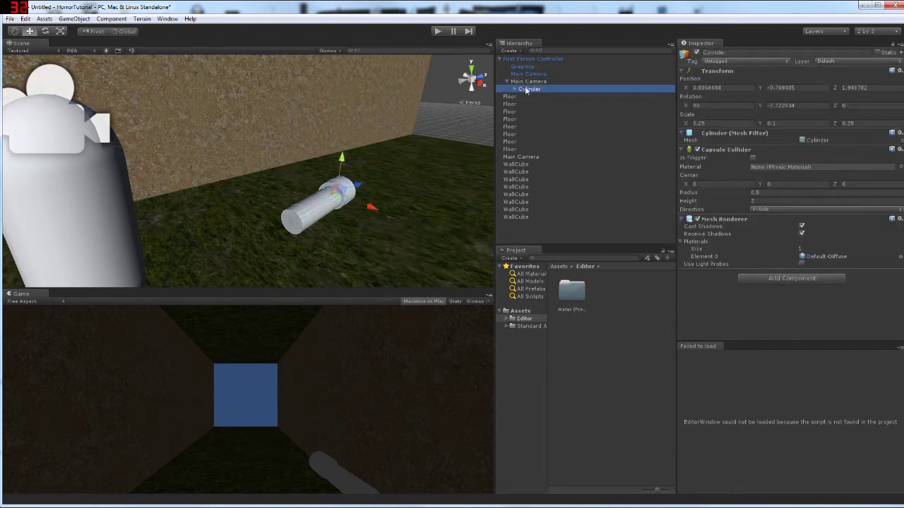
pyautogui.click(528, 81)
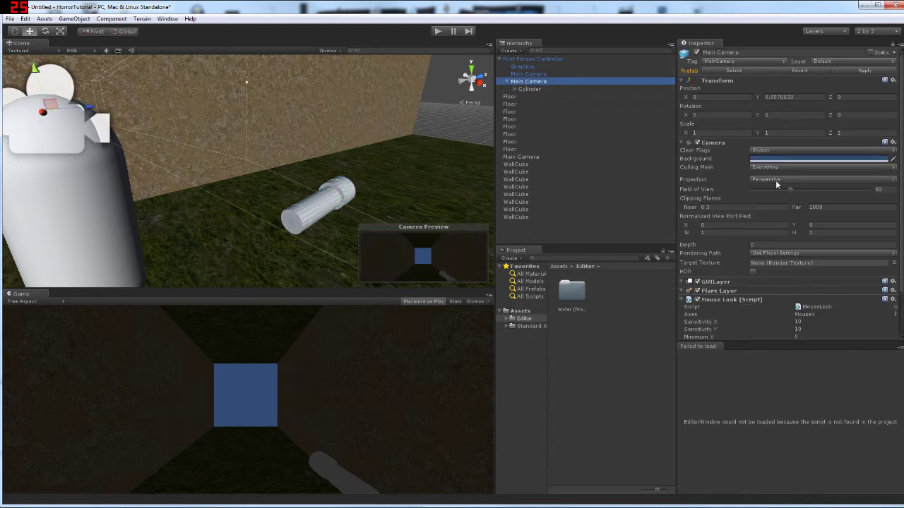
pyautogui.click(762, 179)
pyautogui.click(766, 168)
pyautogui.click(766, 168)
pyautogui.click(775, 178)
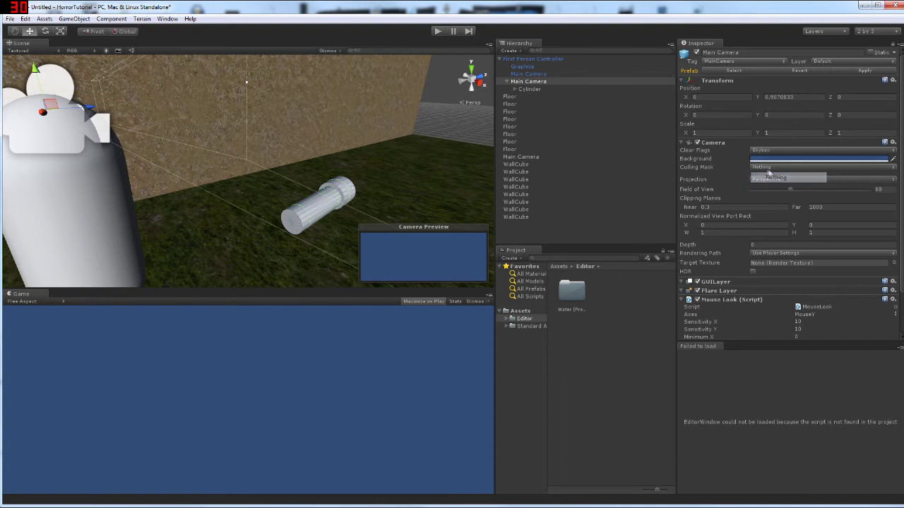
pyautogui.click(769, 167)
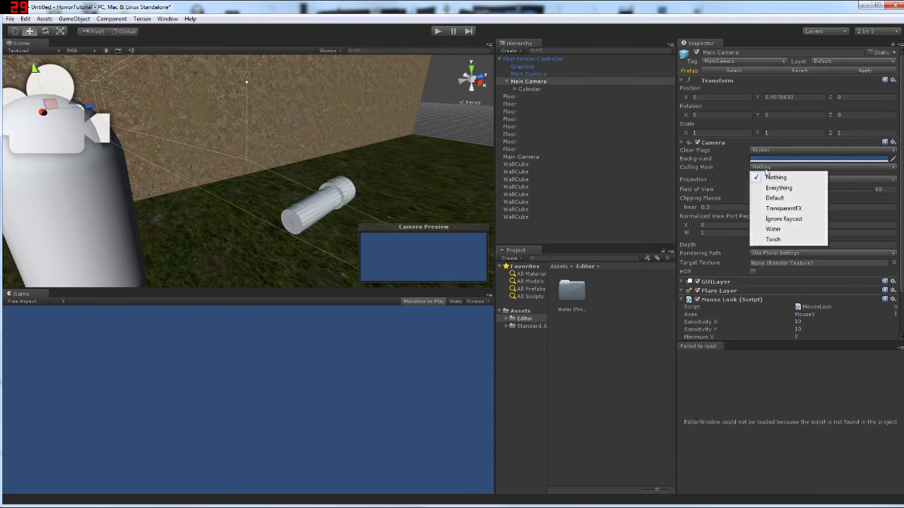
pyautogui.click(777, 239)
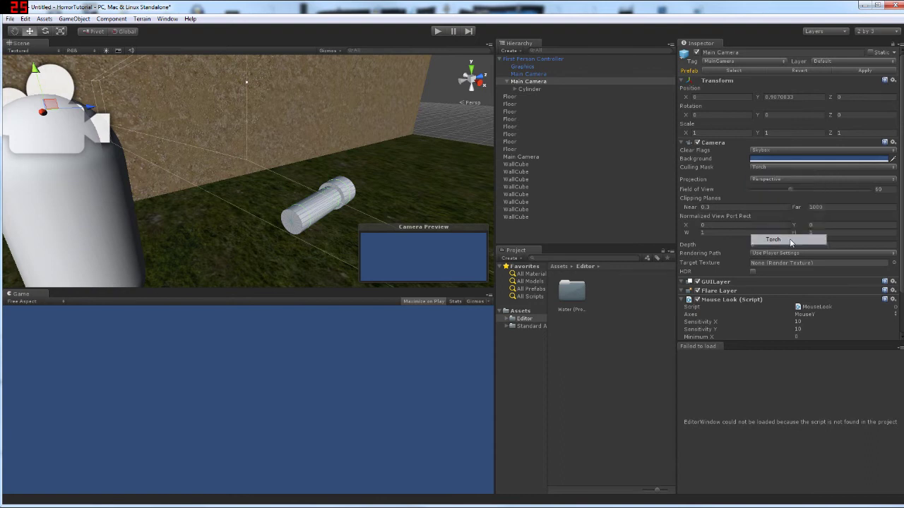
pyautogui.click(766, 152)
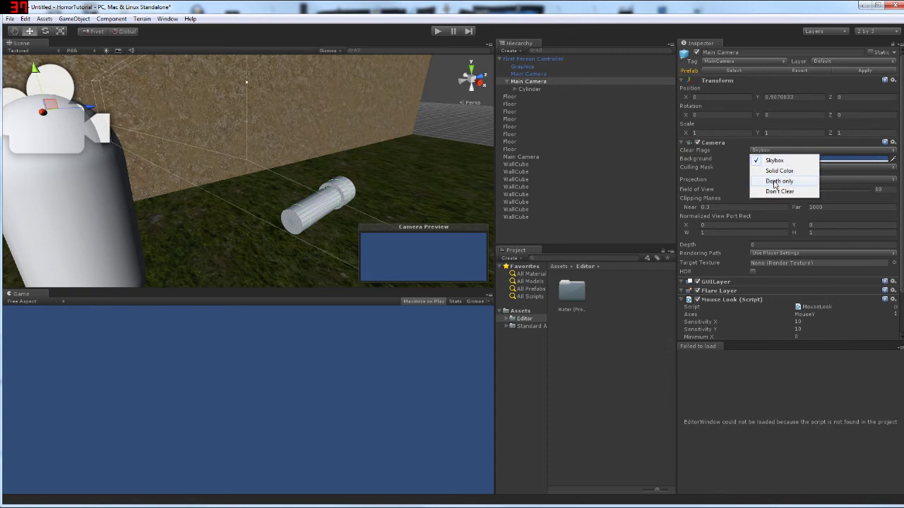
pyautogui.click(774, 181)
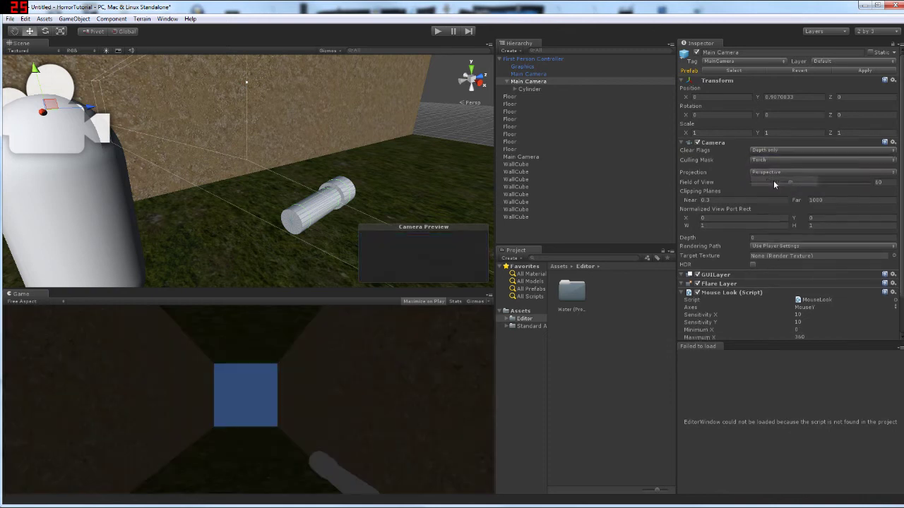
# Exclude the Torch layer from the original Main Camera's Culling Mask.
pyautogui.click(528, 74)
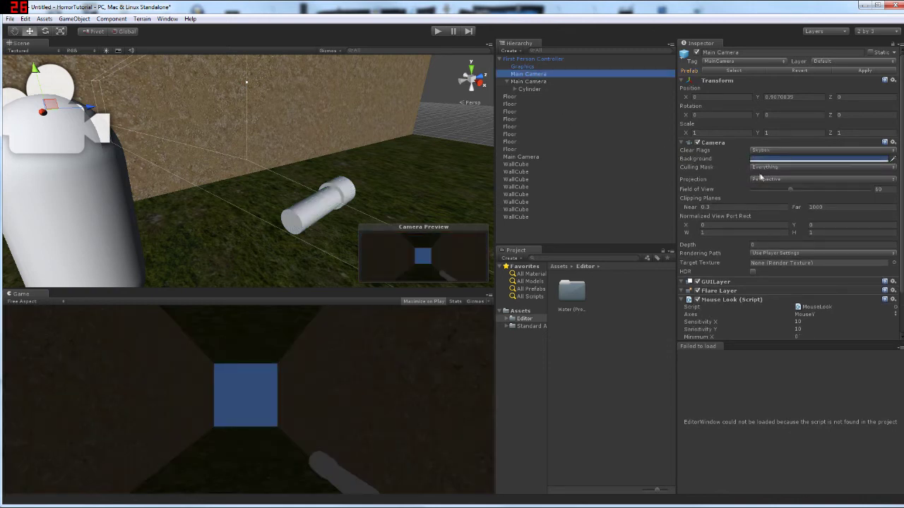
pyautogui.click(760, 180)
pyautogui.click(762, 168)
pyautogui.click(784, 240)
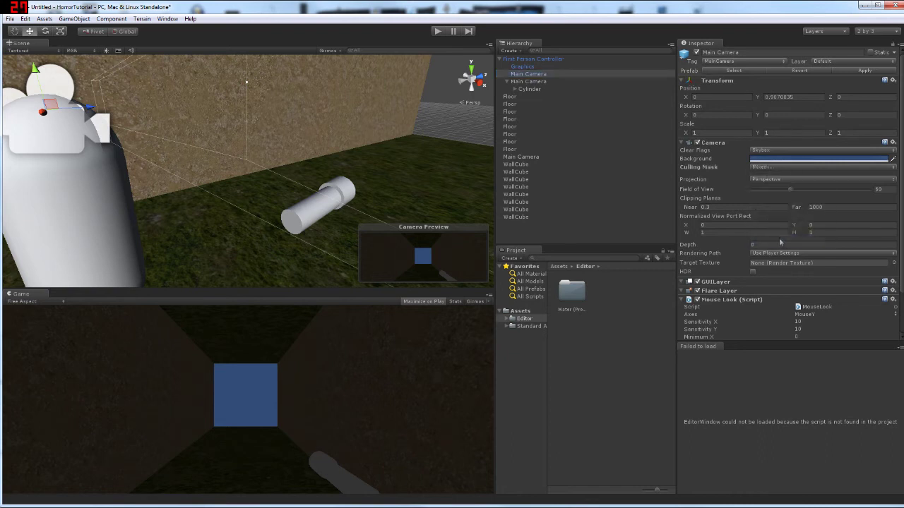
# Set the duplicated camera's Depth to 1 and play-test the scene, ending with the original Main Camera selected.
pyautogui.click(536, 82)
pyautogui.click(535, 74)
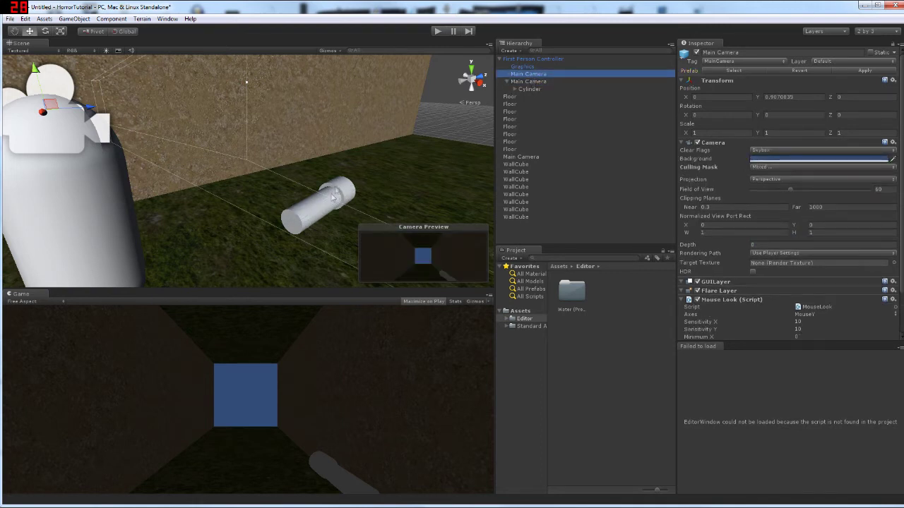
pyautogui.click(526, 82)
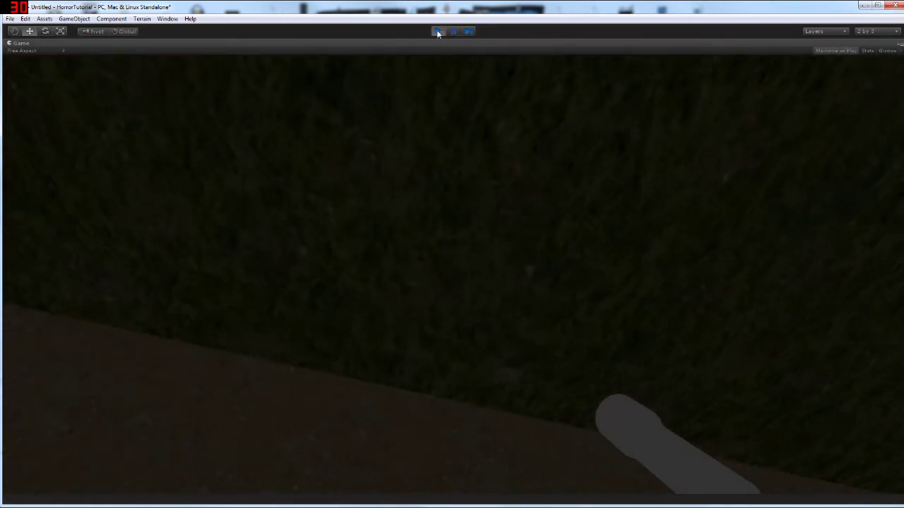
pyautogui.click(438, 31)
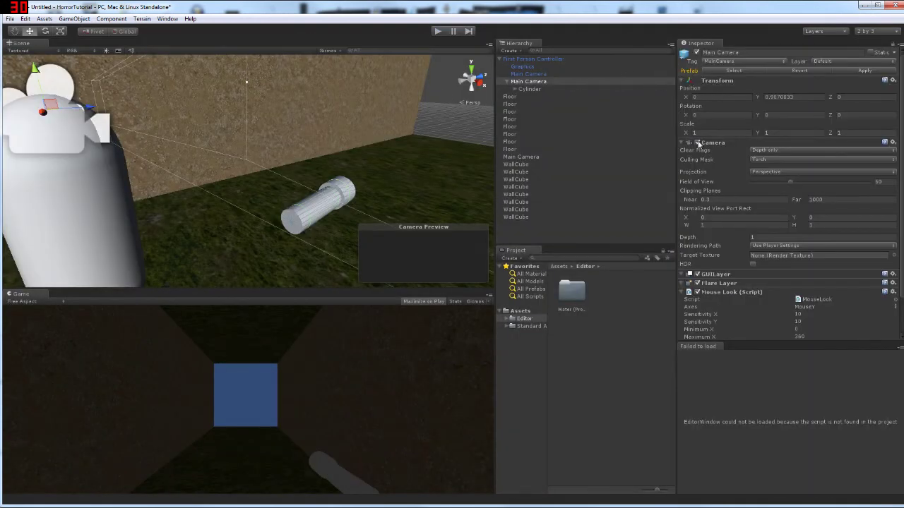
pyautogui.click(526, 74)
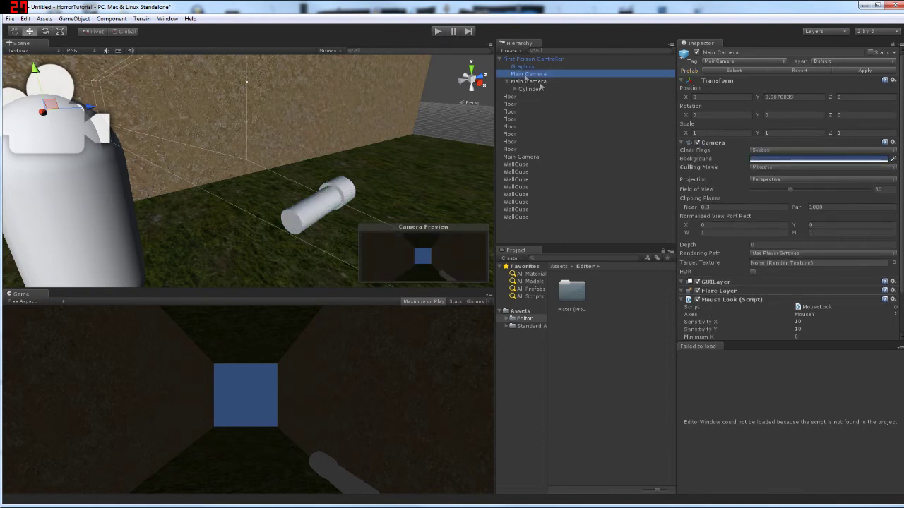
# Assign the torch's Cylinder and its child objects to the Torch layer.
pyautogui.click(776, 167)
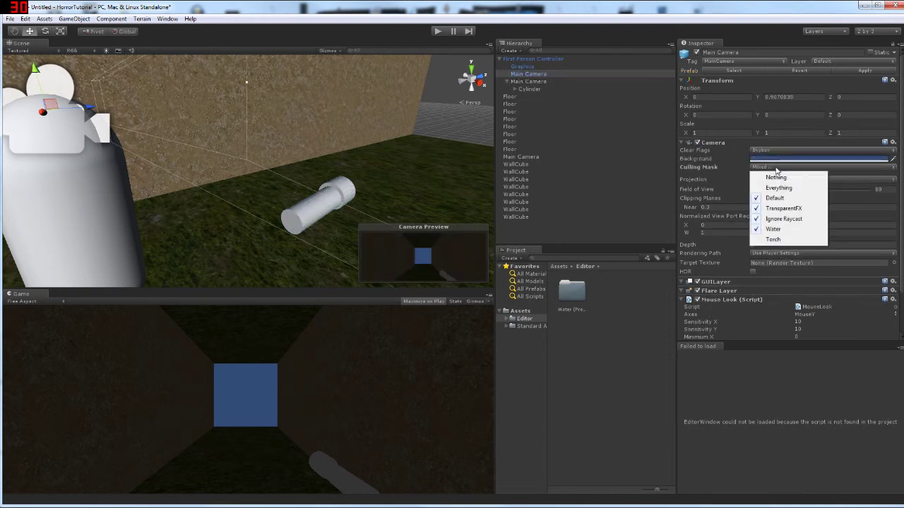
pyautogui.click(531, 89)
pyautogui.click(844, 61)
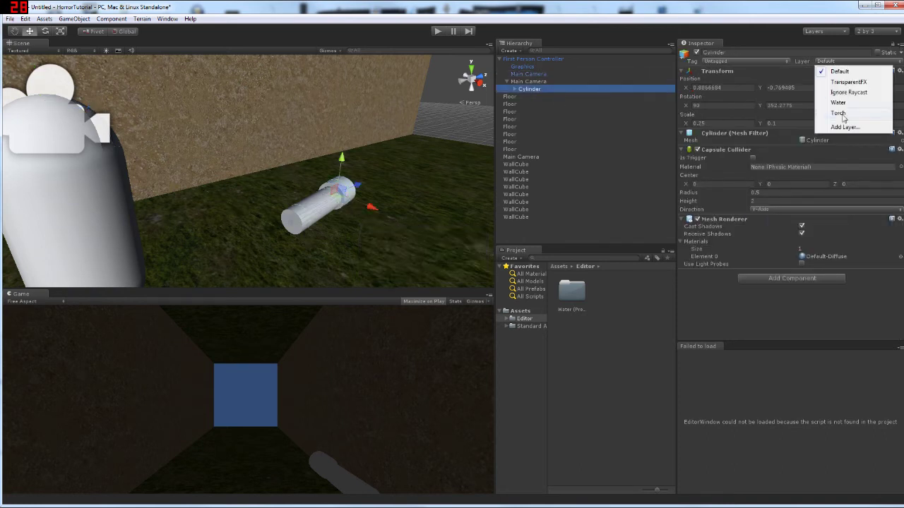
pyautogui.click(838, 113)
pyautogui.click(452, 276)
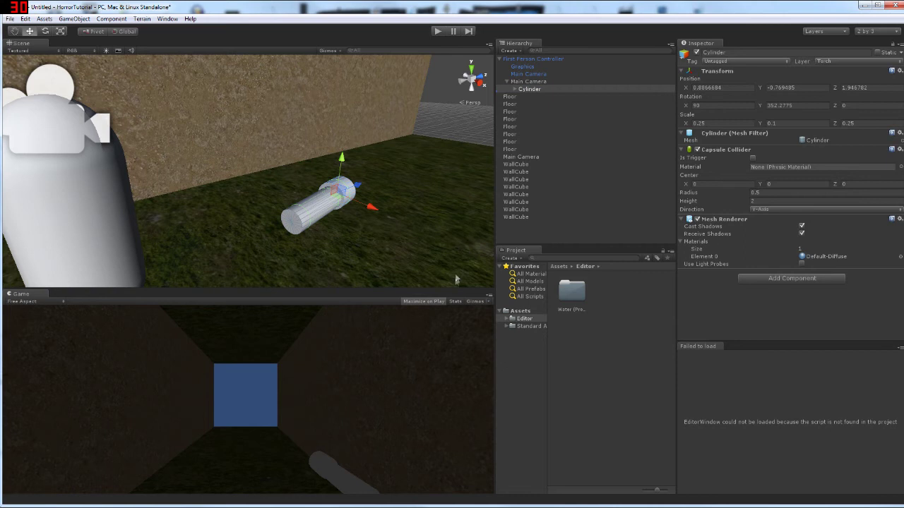
# Play-test the scene, looking around the corridor to check how the torch renders.
pyautogui.click(527, 81)
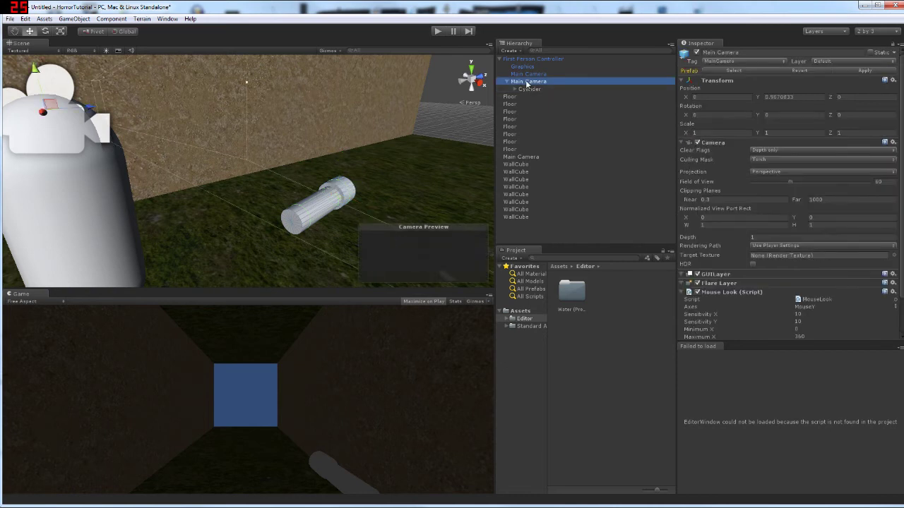
pyautogui.click(437, 31)
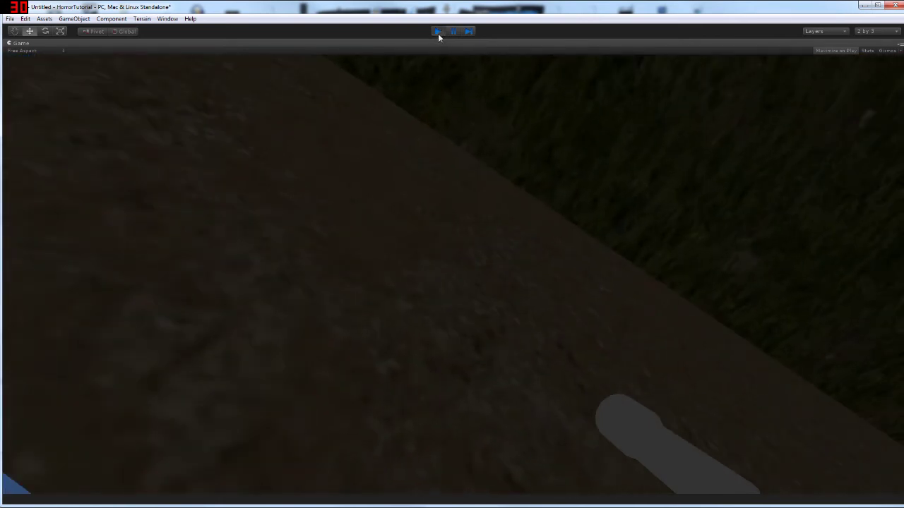
pyautogui.click(437, 32)
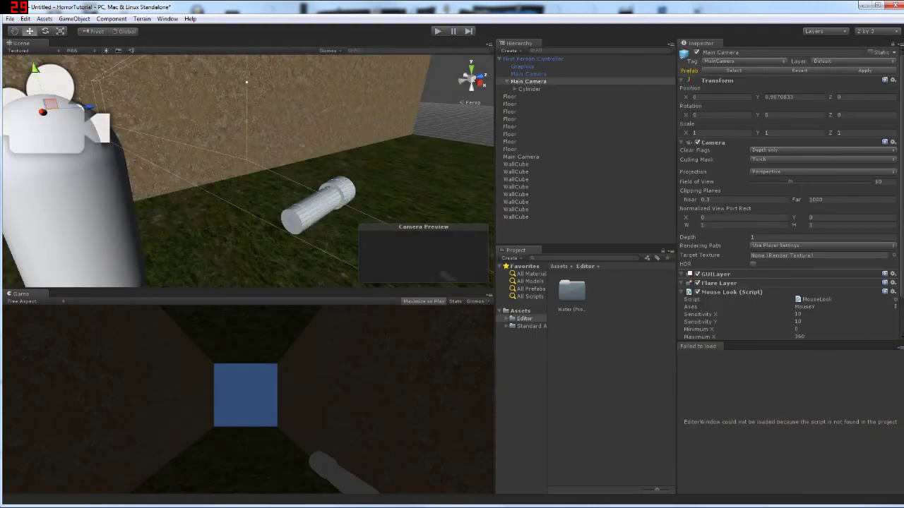
# Set the Near clipping plane to 0.1 on both of the controller's Main Cameras and play-test the scene.
pyautogui.write('0')
pyautogui.click(529, 73)
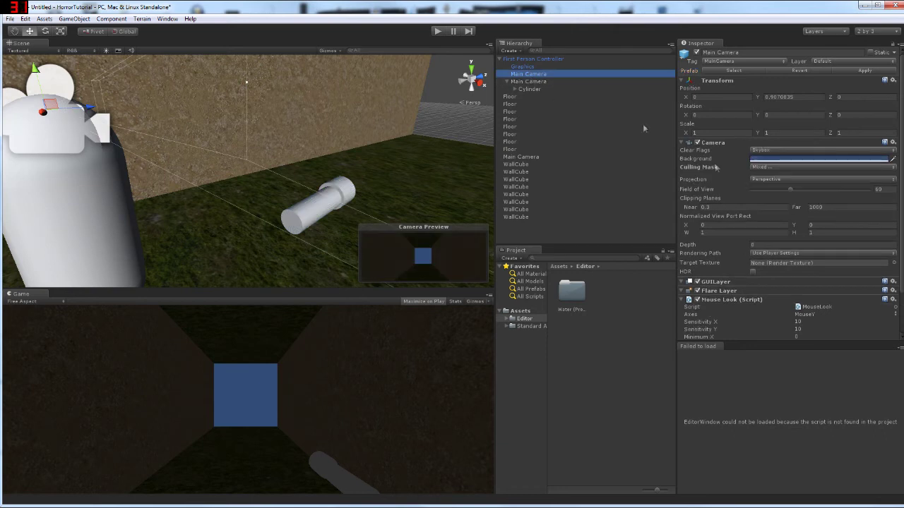
pyautogui.click(705, 207)
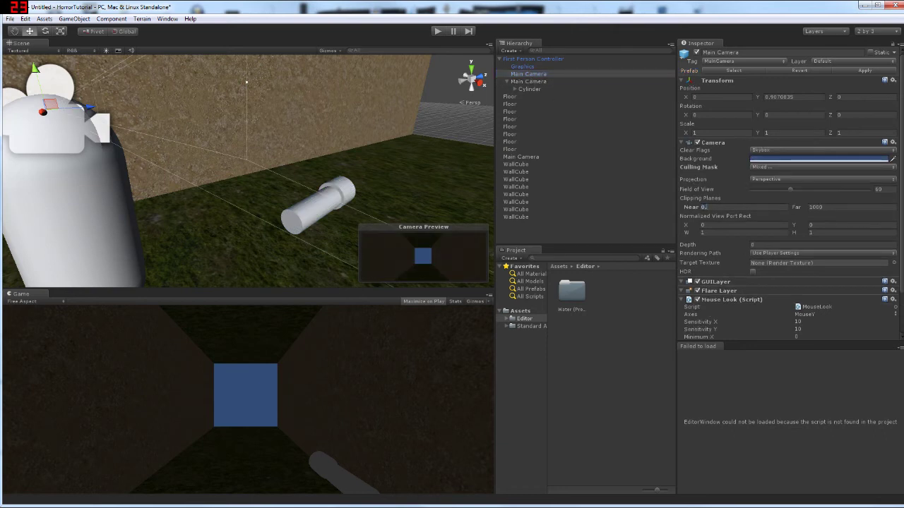
pyautogui.click(437, 31)
# Create a new Spotlight in the scene near the torch cylinder.
pyautogui.click(526, 89)
pyautogui.moveTo(359, 175); pyautogui.dragTo(318, 150, button='right')
pyautogui.press('f')
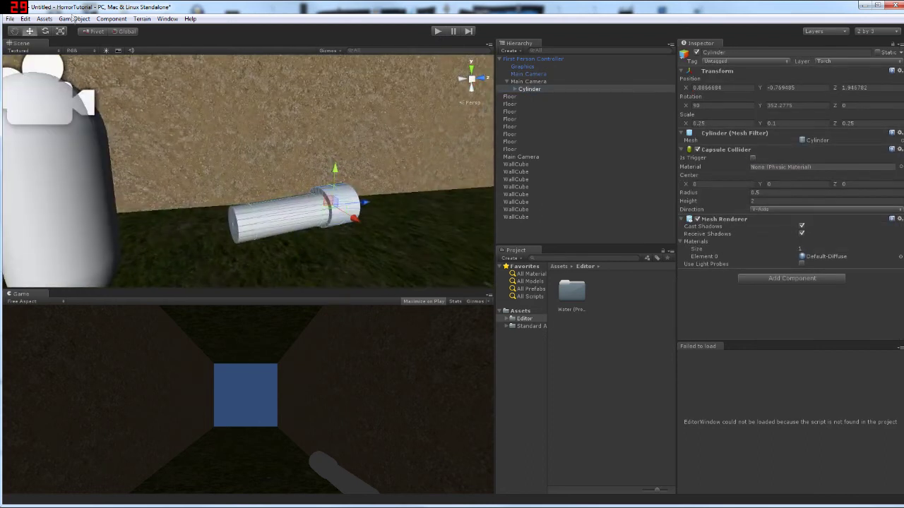
pyautogui.click(74, 19)
pyautogui.moveTo(88, 44)
pyautogui.click(218, 117)
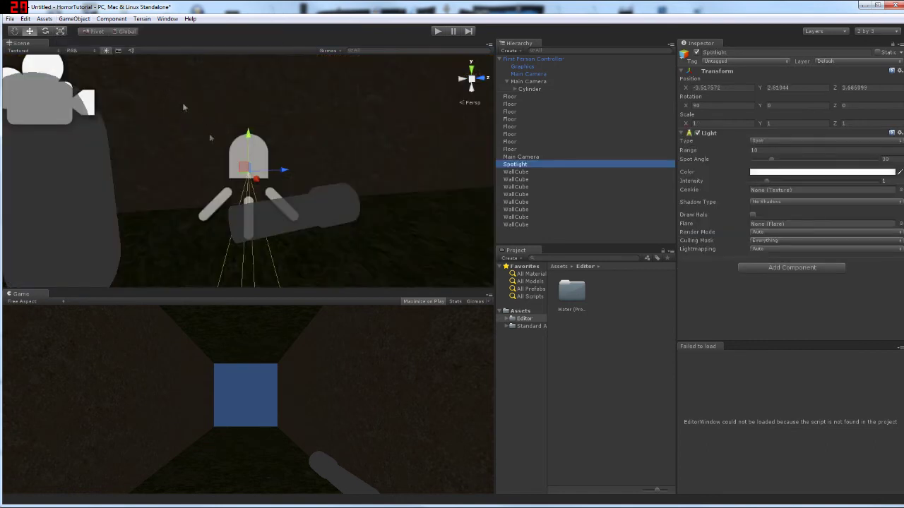
pyautogui.moveTo(130, 77)
pyautogui.mouseDown(button='right')
pyautogui.moveTo(177, 146)
pyautogui.moveTo(125, 93)
pyautogui.mouseUp(button='right')
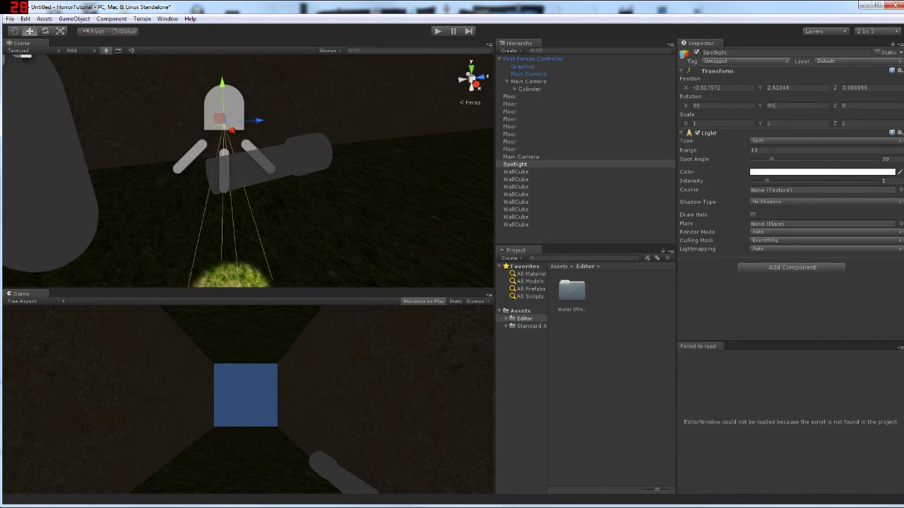
pyautogui.press('BackSpace')
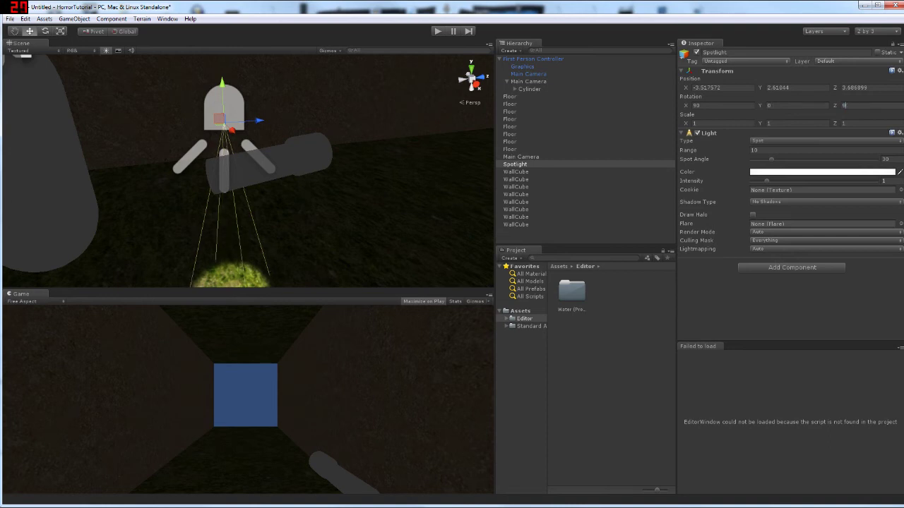
pyautogui.press('BackSpace')
pyautogui.moveTo(224, 137); pyautogui.dragTo(280, 147, button='right')
pyautogui.press('e')
pyautogui.moveTo(243, 104); pyautogui.dragTo(317, 133)
# Set the Spotlight's X rotation to 0 so it points straight along the corridor.
pyautogui.click(705, 105)
pyautogui.write('0')
pyautogui.keyDown('alt'); pyautogui.moveTo(113, 141); pyautogui.dragTo(318, 133); pyautogui.keyUp('alt')
pyautogui.keyDown('alt'); pyautogui.moveTo(318, 133); pyautogui.dragTo(220, 119, button='right'); pyautogui.keyUp('alt')
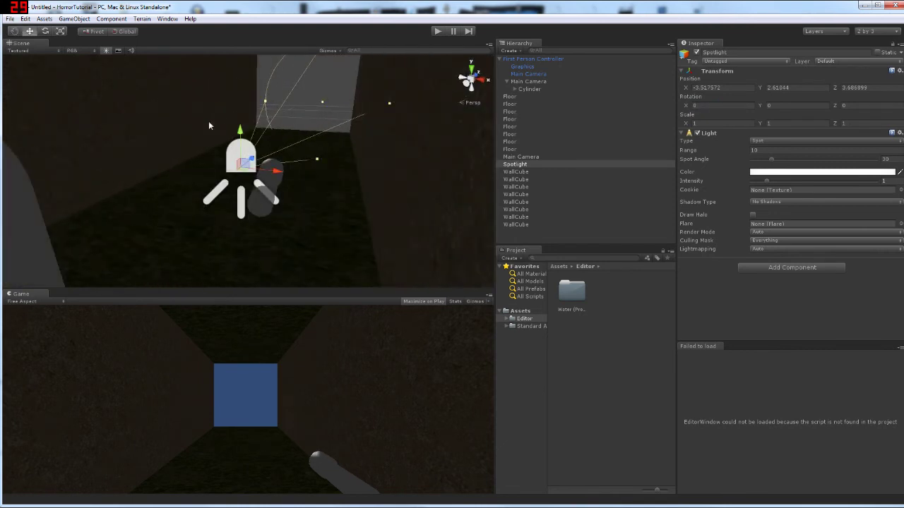
# Position the Spotlight at the front of the torch head and parent it to the Main Camera that holds the Cylinder.
pyautogui.moveTo(248, 157); pyautogui.dragTo(309, 160)
pyautogui.keyDown('alt'); pyautogui.moveTo(309, 160); pyautogui.dragTo(523, 185); pyautogui.keyUp('alt')
pyautogui.moveTo(226, 183); pyautogui.dragTo(349, 167, button='right')
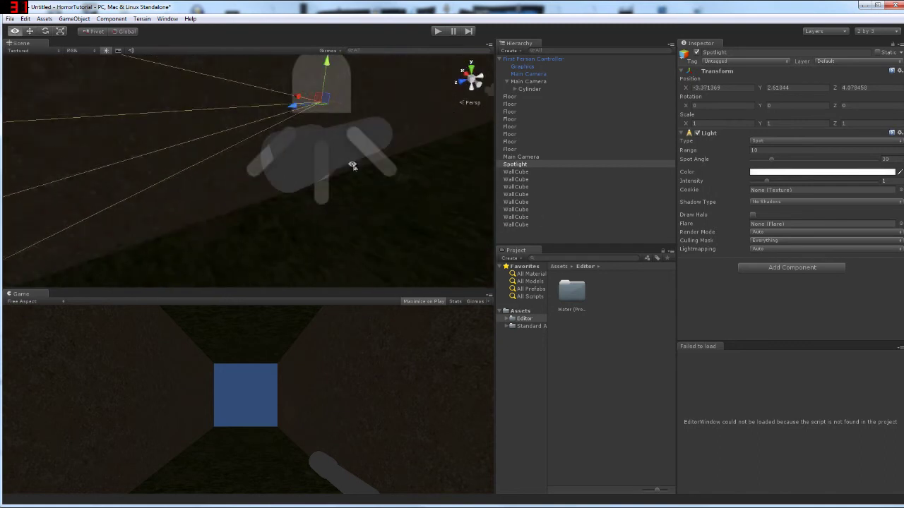
pyautogui.moveTo(325, 77); pyautogui.dragTo(330, 121)
pyautogui.moveTo(299, 133)
pyautogui.mouseDown(button='right')
pyautogui.moveTo(419, 169)
pyautogui.moveTo(309, 135)
pyautogui.mouseUp(button='right')
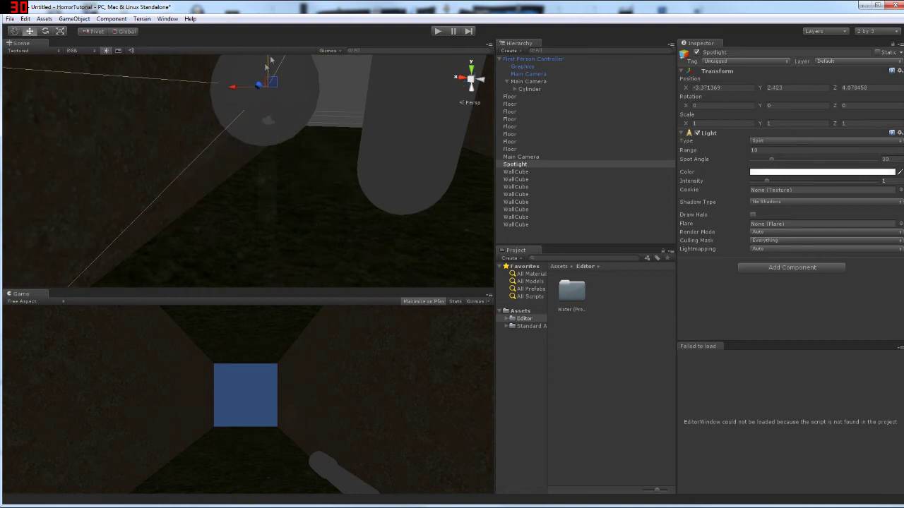
pyautogui.moveTo(259, 85); pyautogui.dragTo(127, 92)
pyautogui.moveTo(172, 127); pyautogui.dragTo(148, 126)
pyautogui.moveTo(178, 87); pyautogui.dragTo(179, 94)
pyautogui.moveTo(529, 165); pyautogui.dragTo(525, 84)
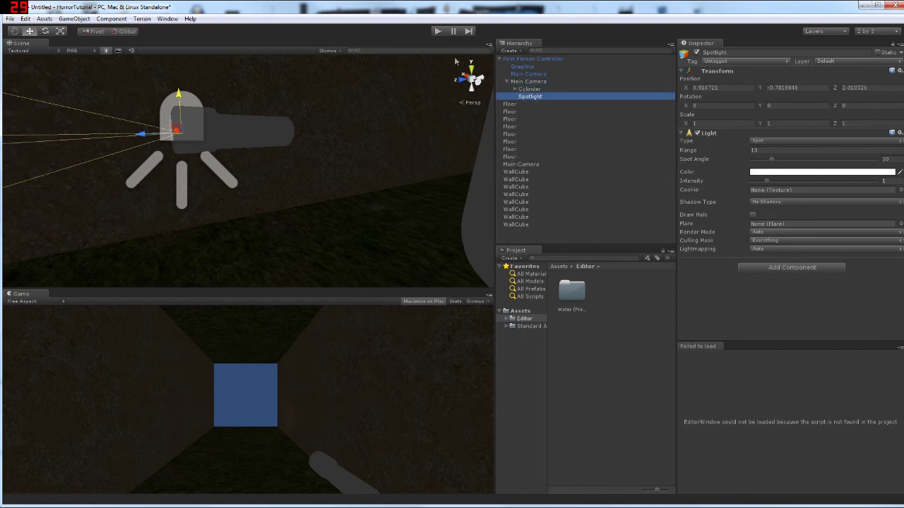
# Play-test the scene, walking back and forth to check the torch beam on the corridor walls.
pyautogui.click(438, 32)
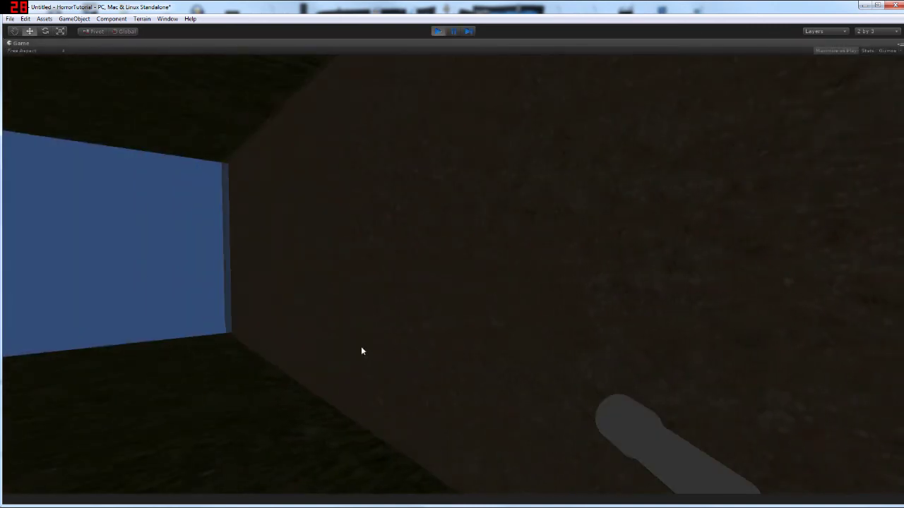
pyautogui.press('w')
pyautogui.press('w')
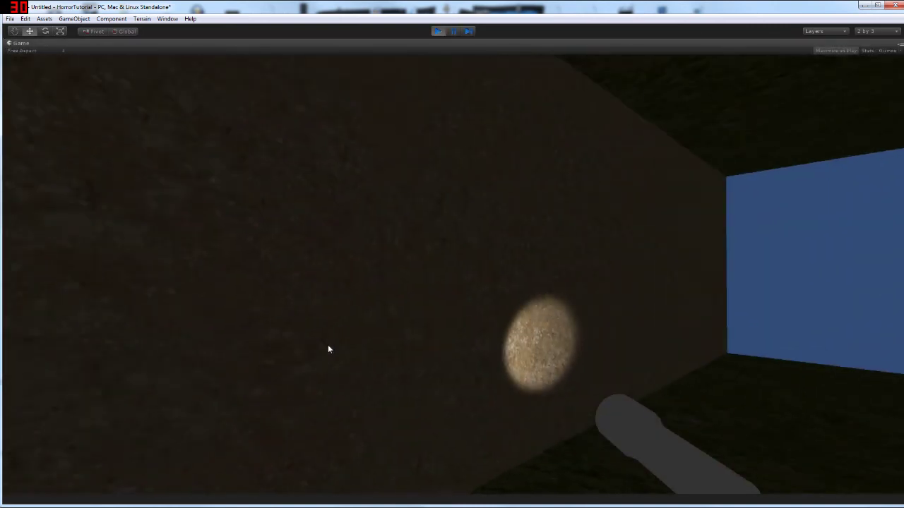
pyautogui.press('s')
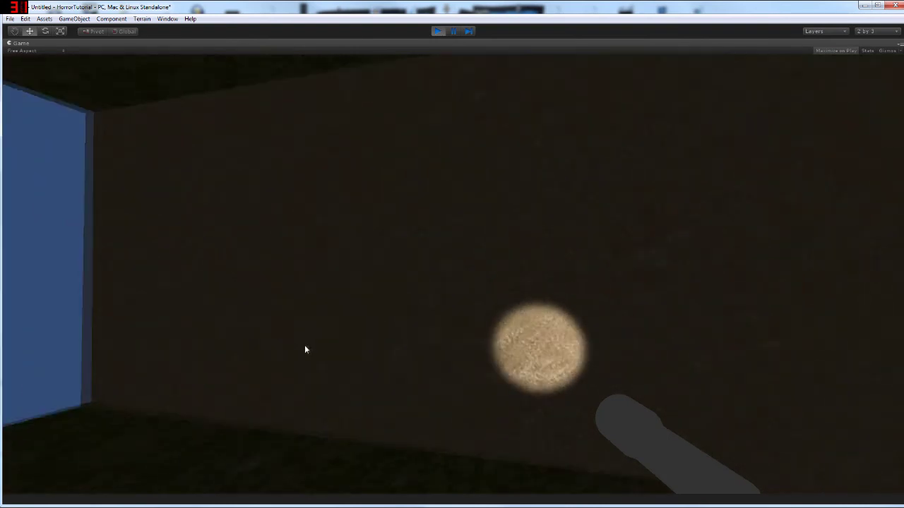
pyautogui.press('w')
pyautogui.press('w')
pyautogui.press('s')
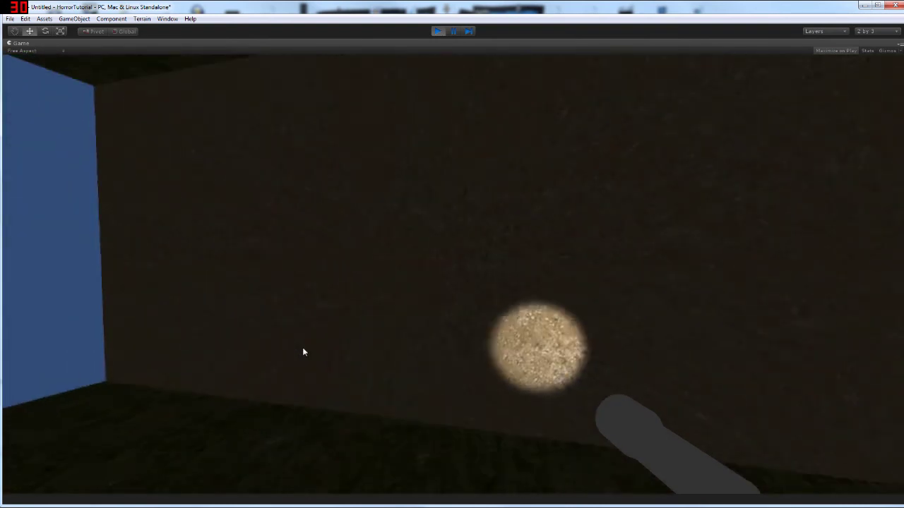
pyautogui.click(433, 31)
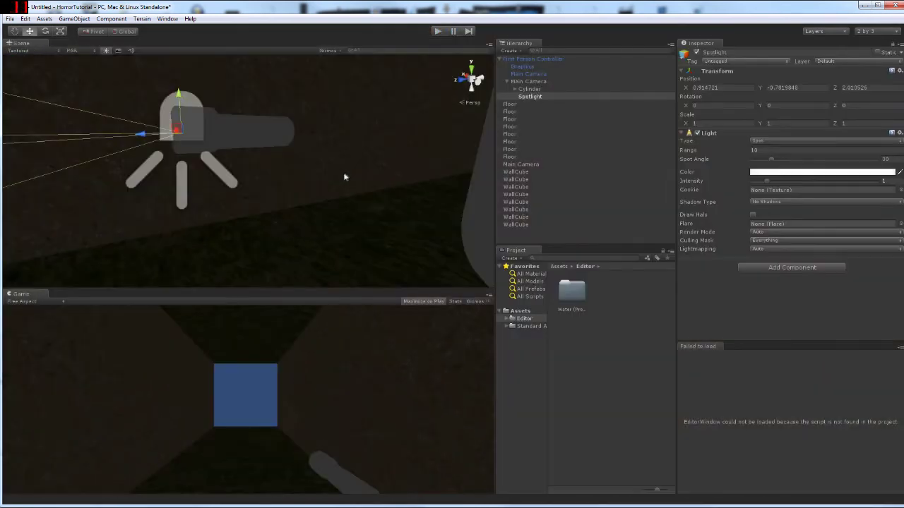
# Set the Field of View to 100 on both the torch camera and the original Main Camera.
pyautogui.click(528, 82)
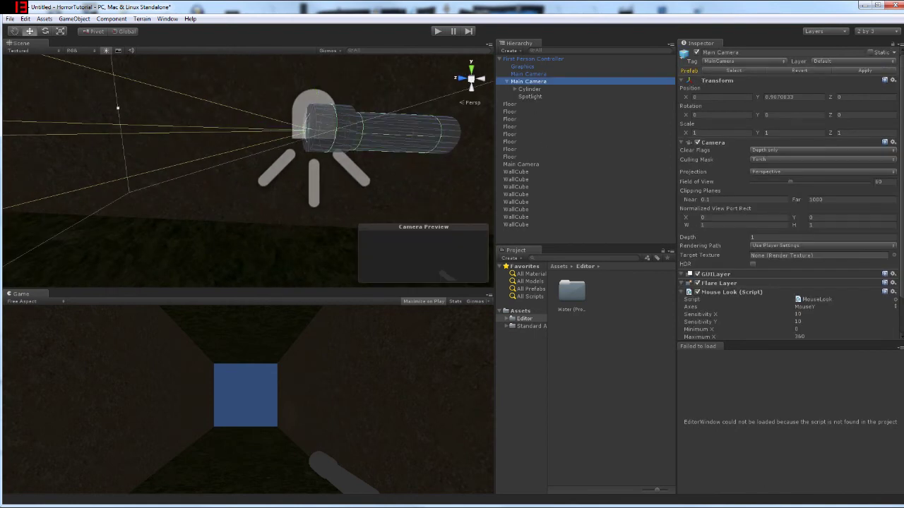
pyautogui.click(878, 182)
pyautogui.write('100')
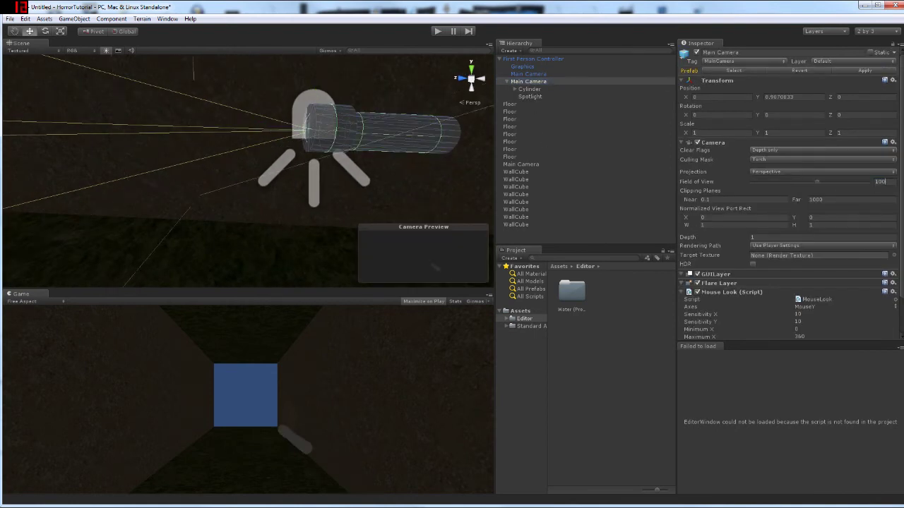
pyautogui.click(540, 74)
pyautogui.click(878, 189)
pyautogui.write('100')
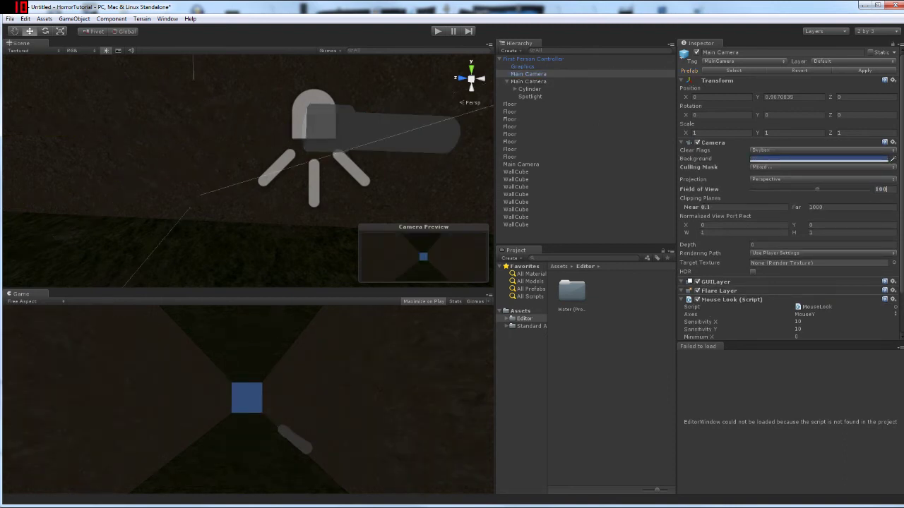
# Move the Cylinder and Spotlight together back toward the player, placing the Spotlight at Z about 1.03.
pyautogui.click(529, 90)
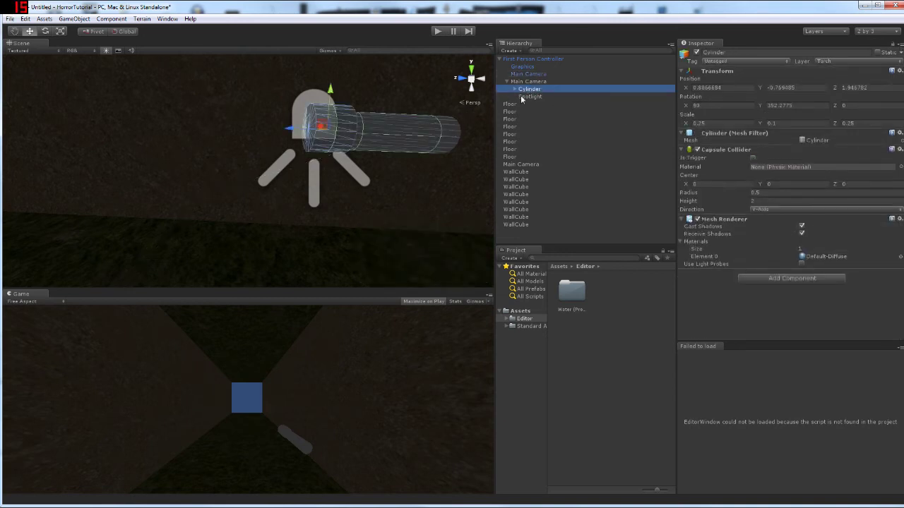
pyautogui.keyDown('ctrl'); pyautogui.click(524, 96); pyautogui.keyUp('ctrl')
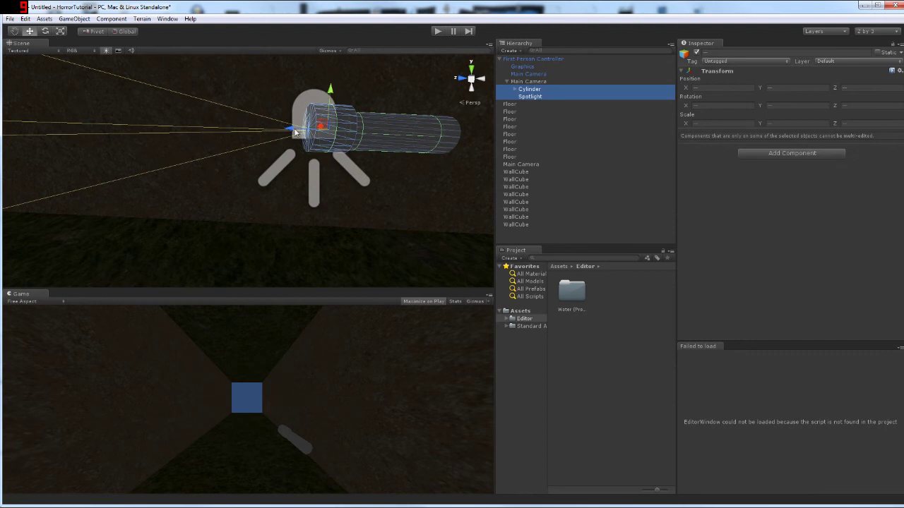
pyautogui.moveTo(308, 130); pyautogui.dragTo(334, 131)
pyautogui.moveTo(335, 132); pyautogui.dragTo(435, 120, button='middle')
pyautogui.moveTo(240, 127); pyautogui.dragTo(185, 130, button='right')
# Play-test the corridor, checking the torch's size and beam with the wider view.
pyautogui.click(438, 31)
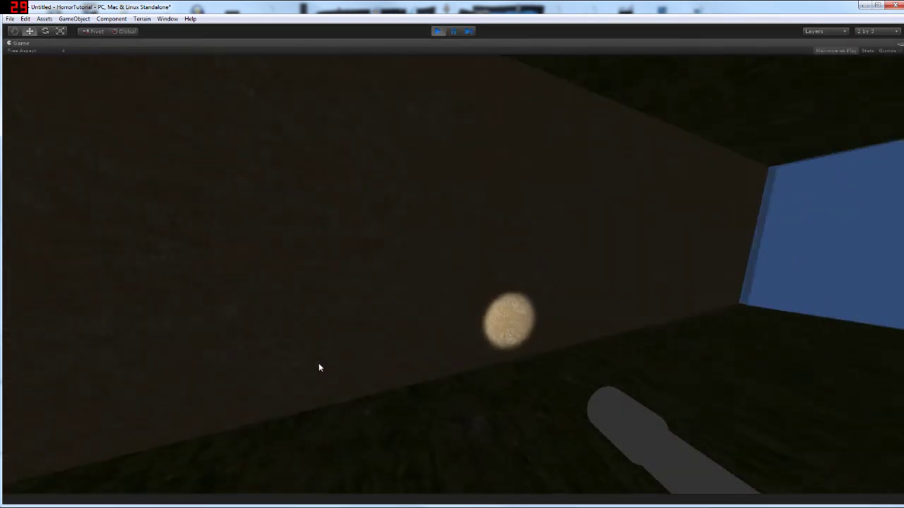
pyautogui.press('w')
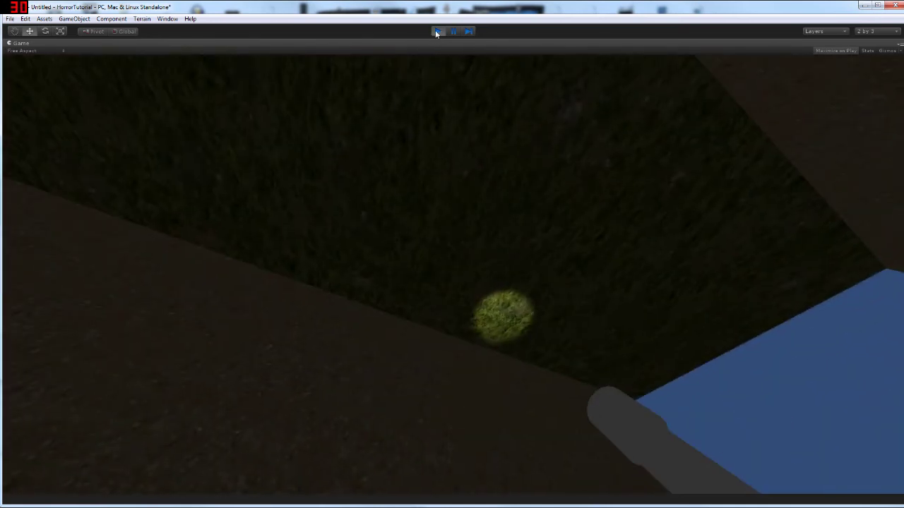
pyautogui.click(436, 31)
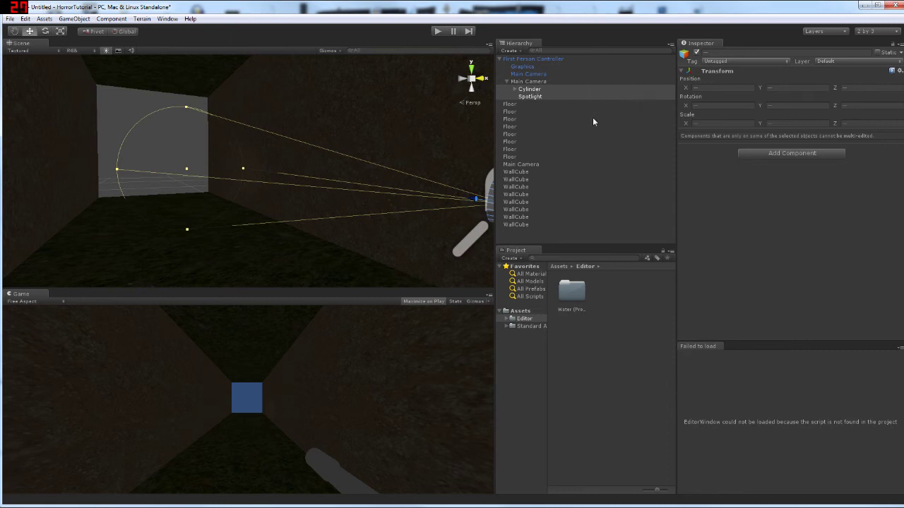
# Try a Field of View of 179 on the torch camera and undo the change.
pyautogui.click(530, 89)
pyautogui.click(530, 84)
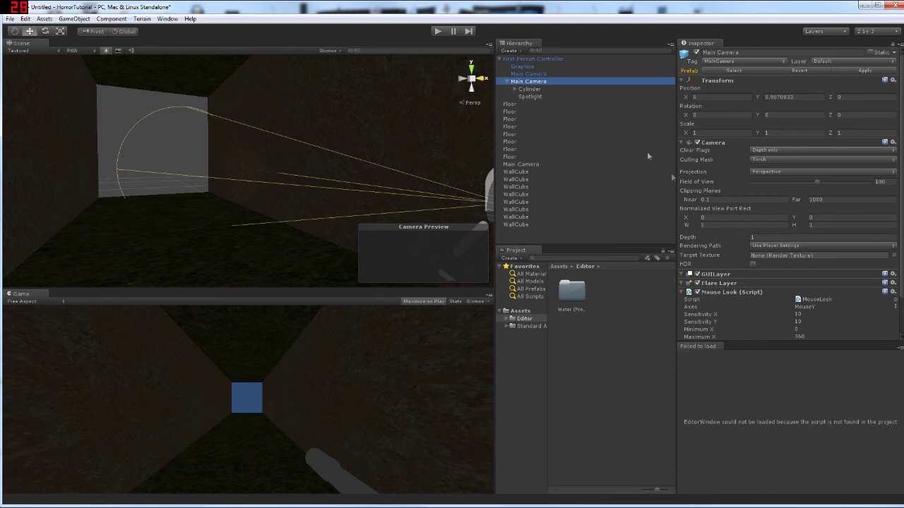
pyautogui.moveTo(819, 183); pyautogui.dragTo(880, 194)
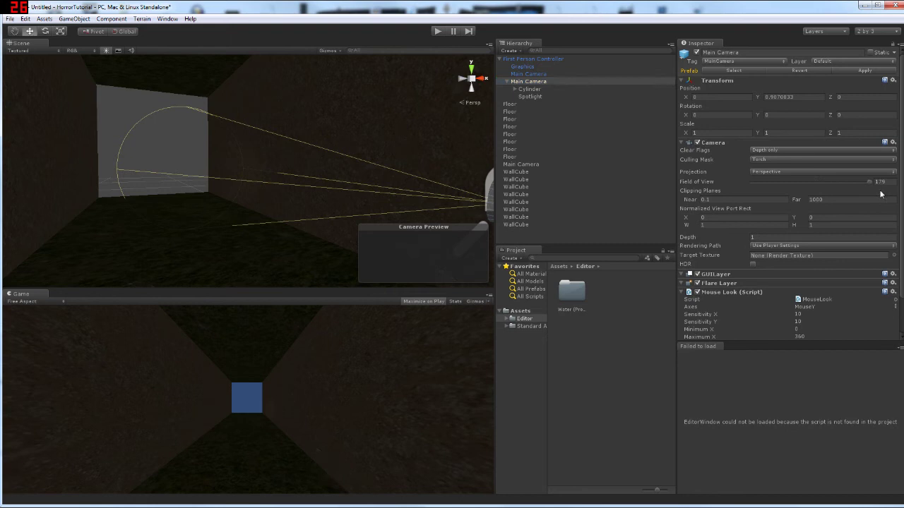
pyautogui.hotkey('ctrl', 'z')
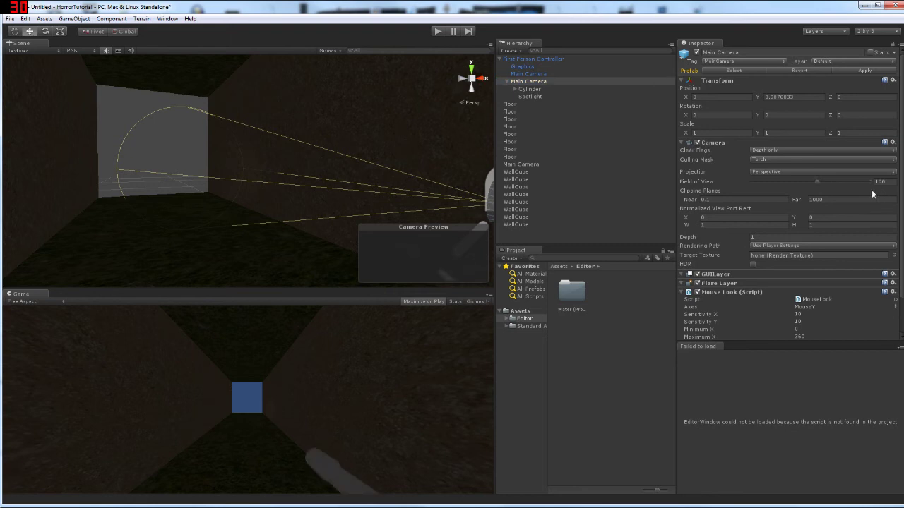
# Widen the torch Spotlight's beam to a Spot Angle of 75 and set its Range to 20.
pyautogui.click(532, 97)
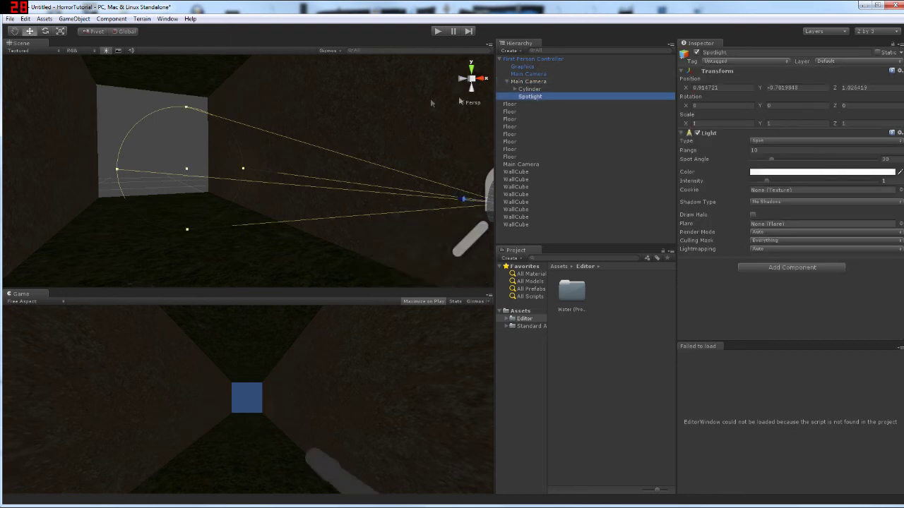
pyautogui.press('f')
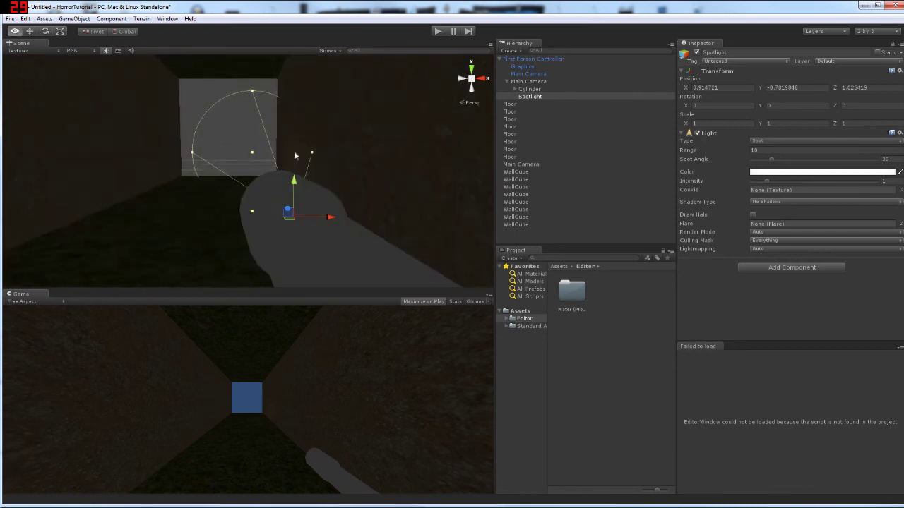
pyautogui.moveTo(313, 151); pyautogui.dragTo(392, 151)
pyautogui.click(892, 159)
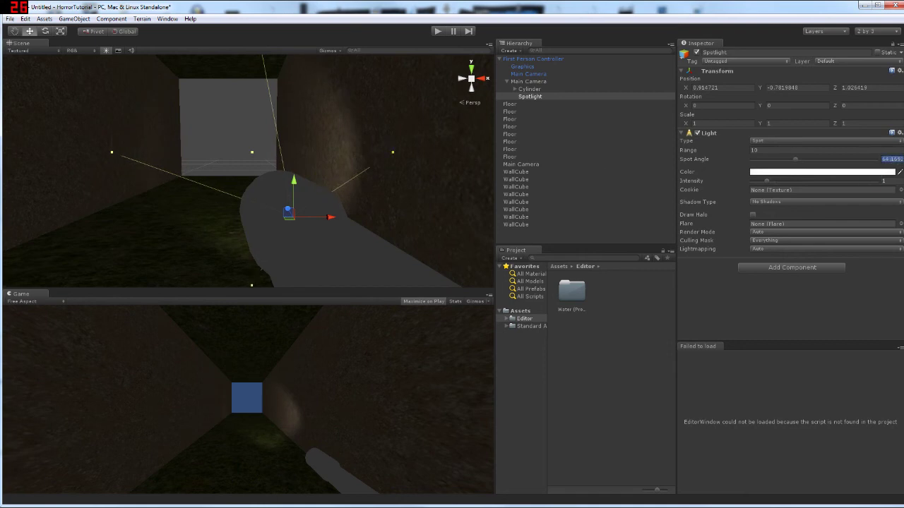
pyautogui.write('79')
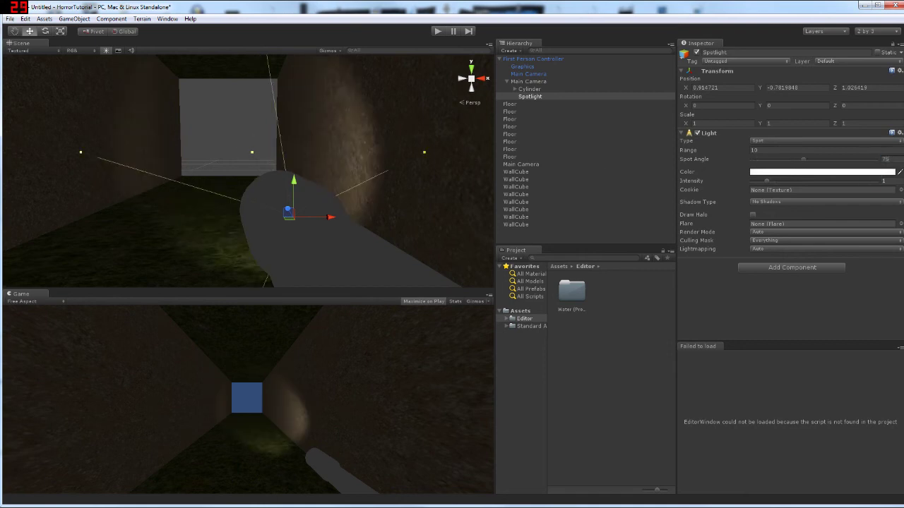
pyautogui.click(689, 150)
pyautogui.write('20')
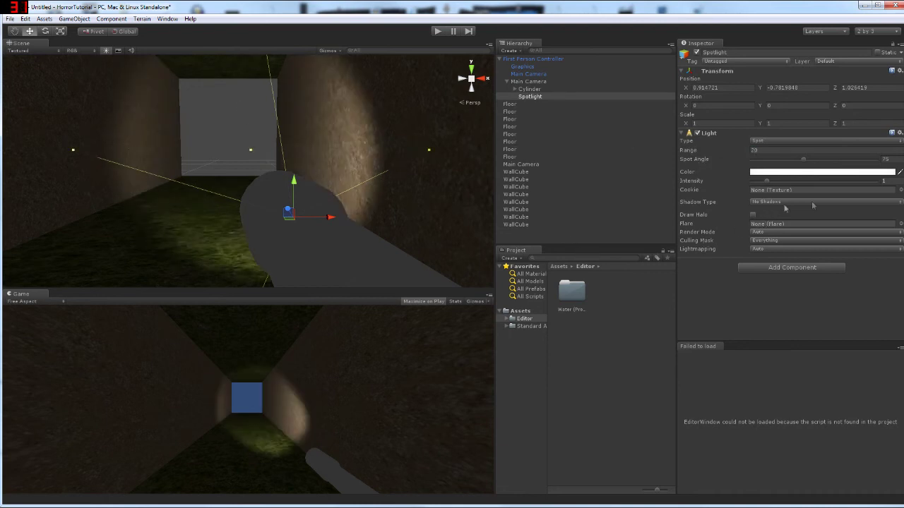
# Compare the flashlight textures for the Spotlight's Cookie and assign the Flashlight texture.
pyautogui.click(899, 190)
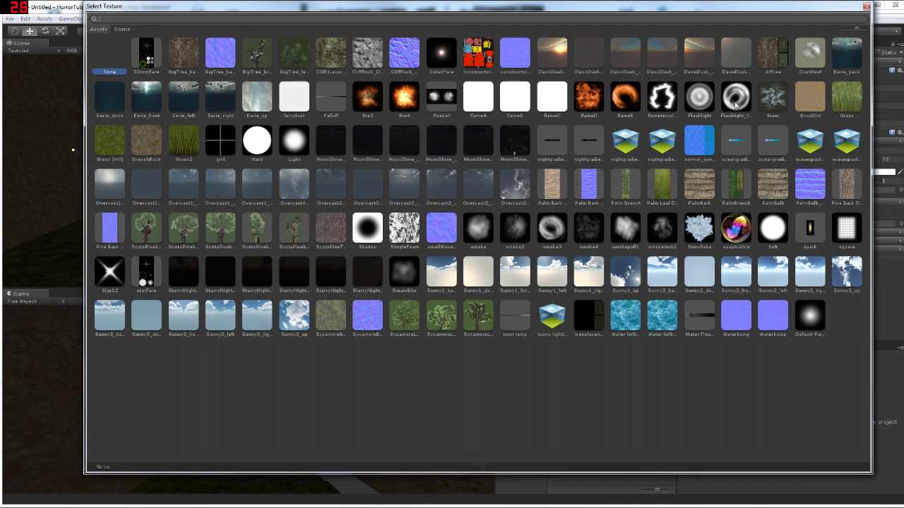
pyautogui.click(709, 104)
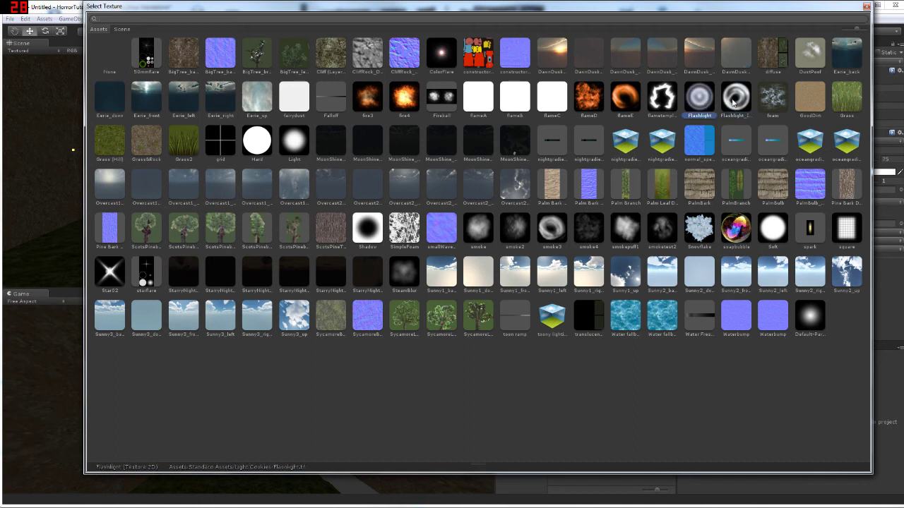
pyautogui.click(733, 102)
pyautogui.click(716, 98)
pyautogui.click(732, 95)
pyautogui.click(692, 96)
pyautogui.doubleClick(694, 99)
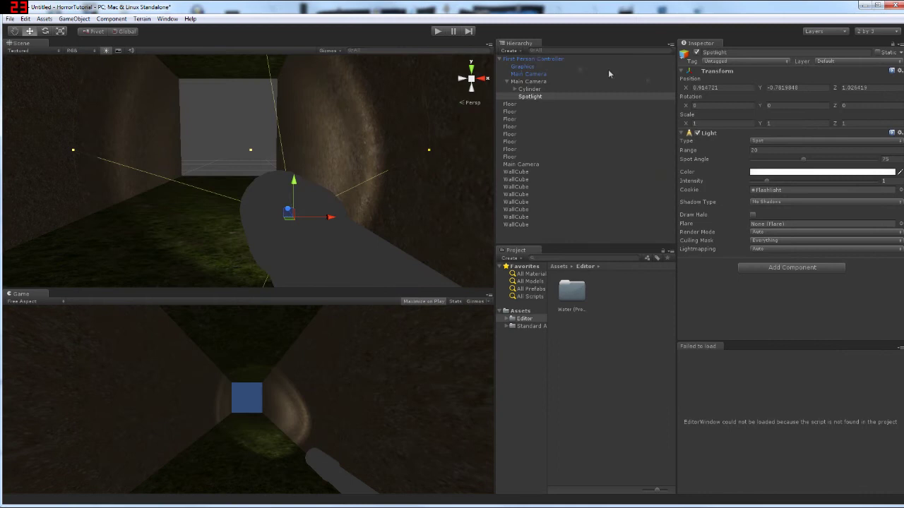
# Play-test the corridor, walking along it and aiming the torch to check the Flashlight cookie's beam on the walls, floor and ceiling.
pyautogui.click(437, 31)
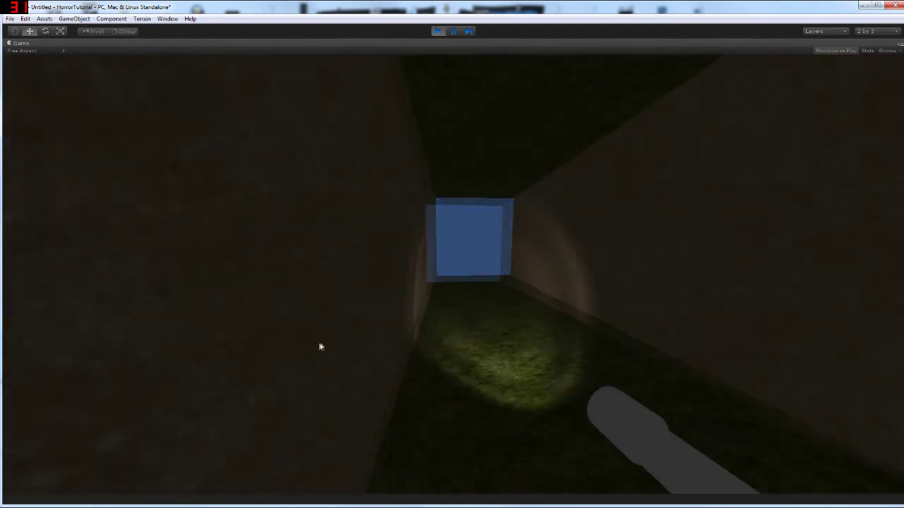
pyautogui.press('w')
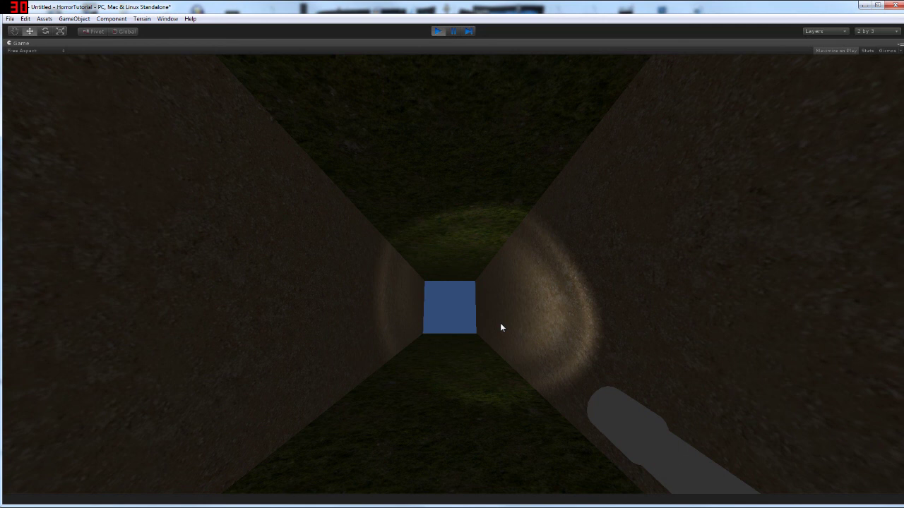
pyautogui.press('w')
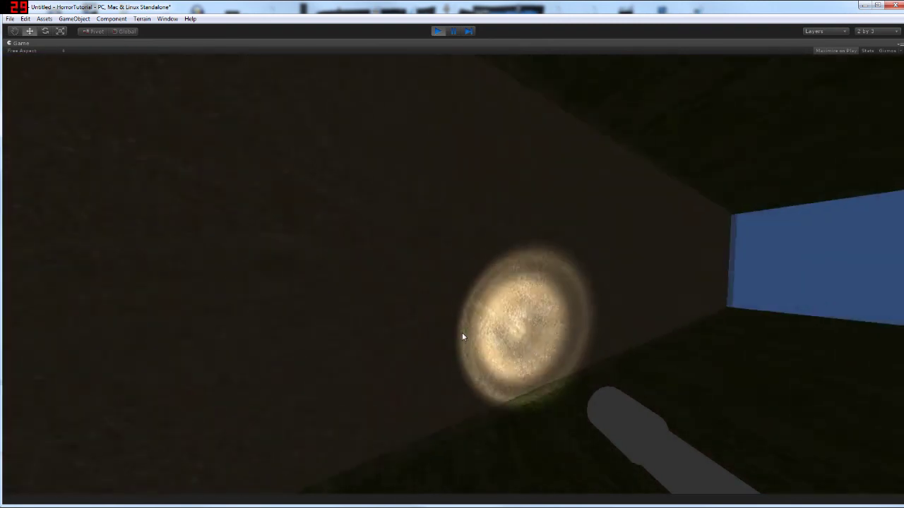
pyautogui.press('w')
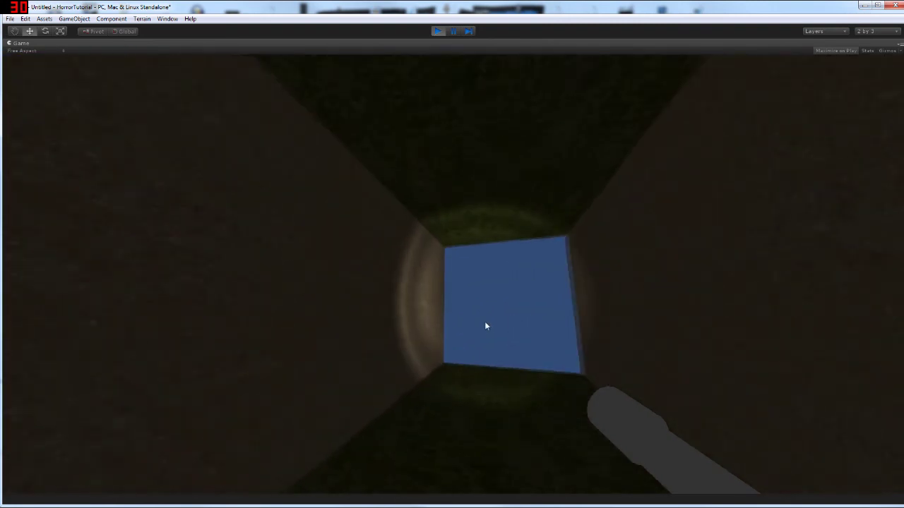
pyautogui.press('w')
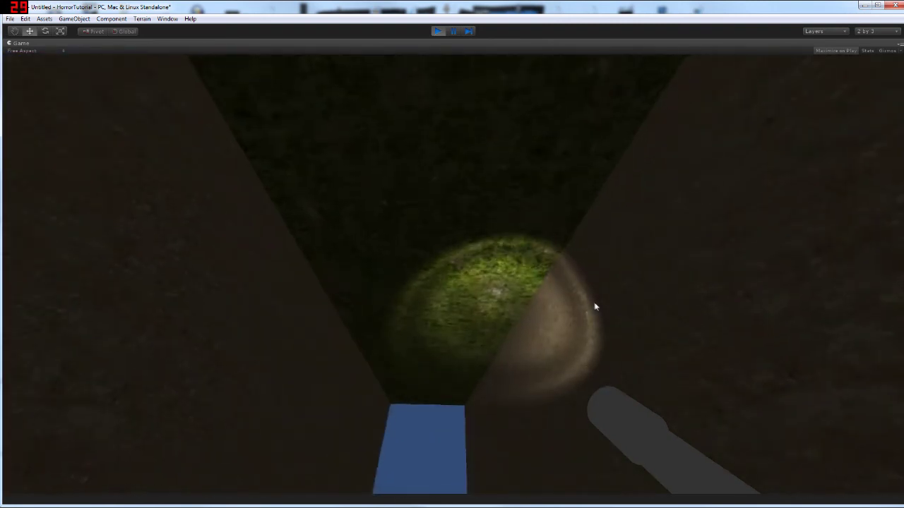
pyautogui.press('w')
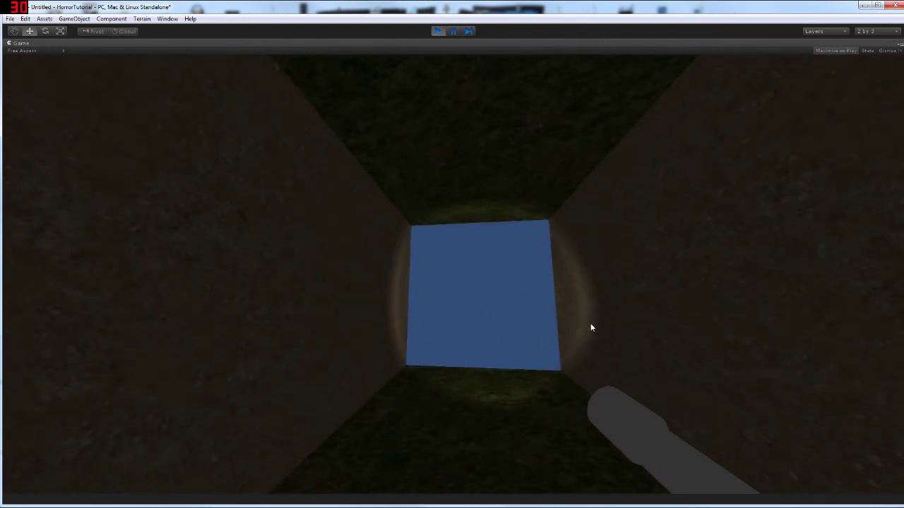
pyautogui.press('s')
pyautogui.press('w')
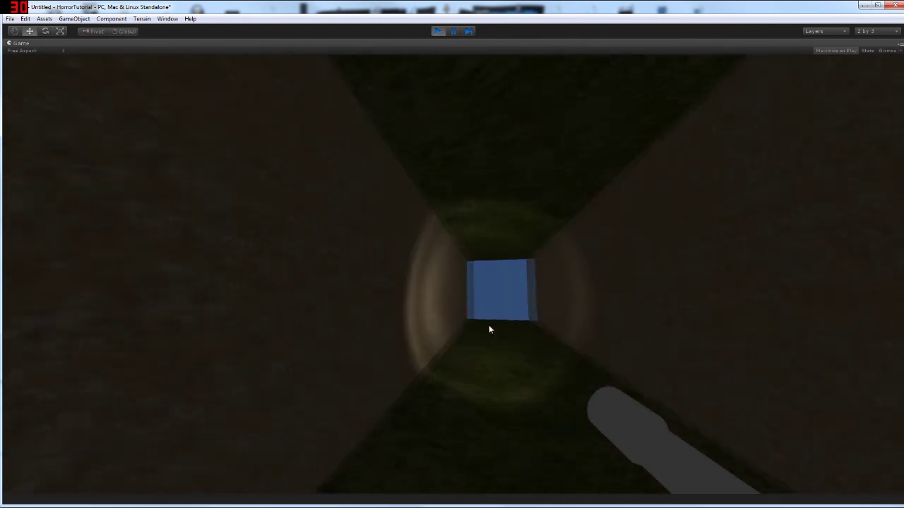
pyautogui.press('w')
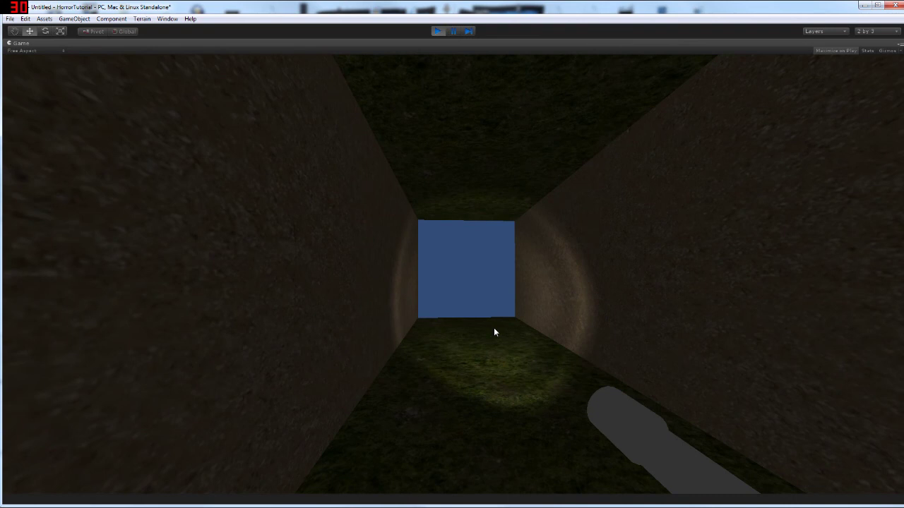
pyautogui.press('w')
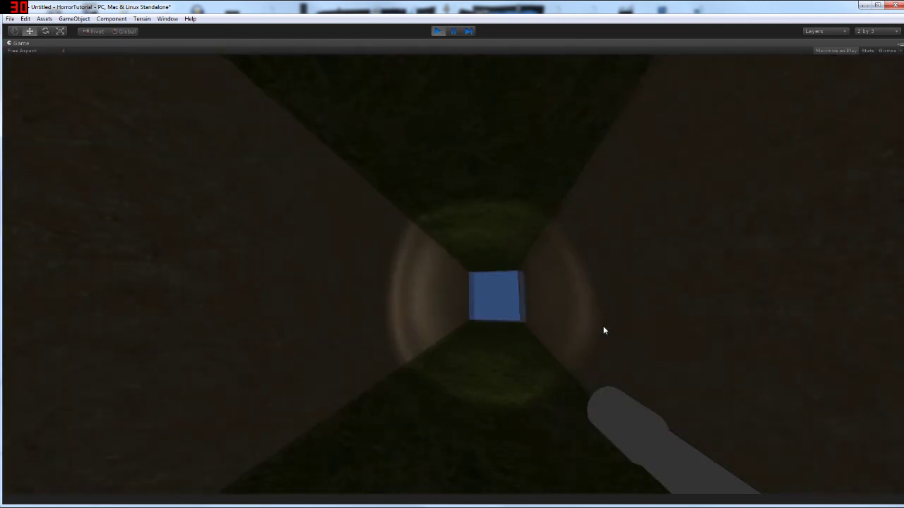
pyautogui.press('w')
pyautogui.press('w')
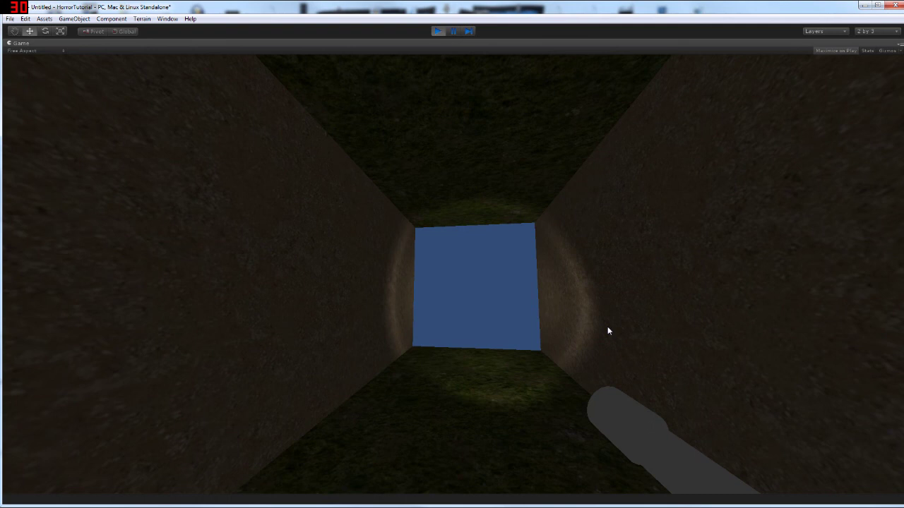
pyautogui.press('w')
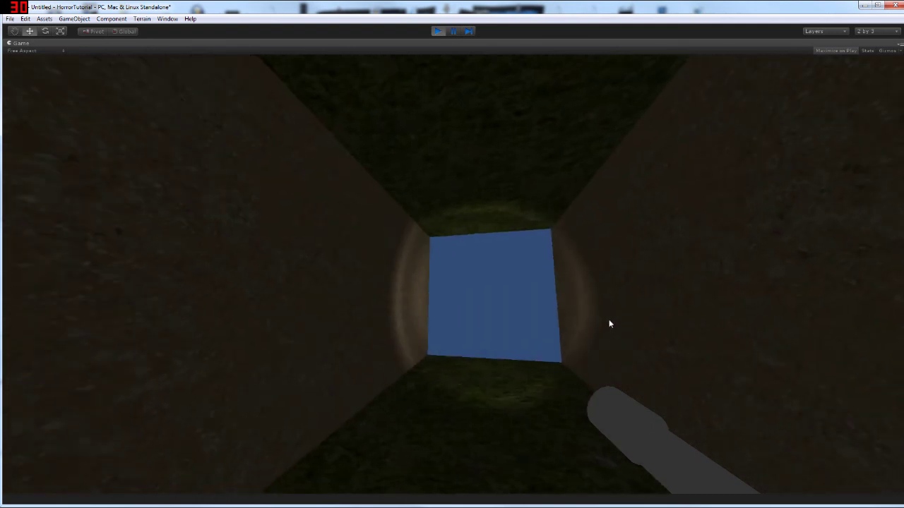